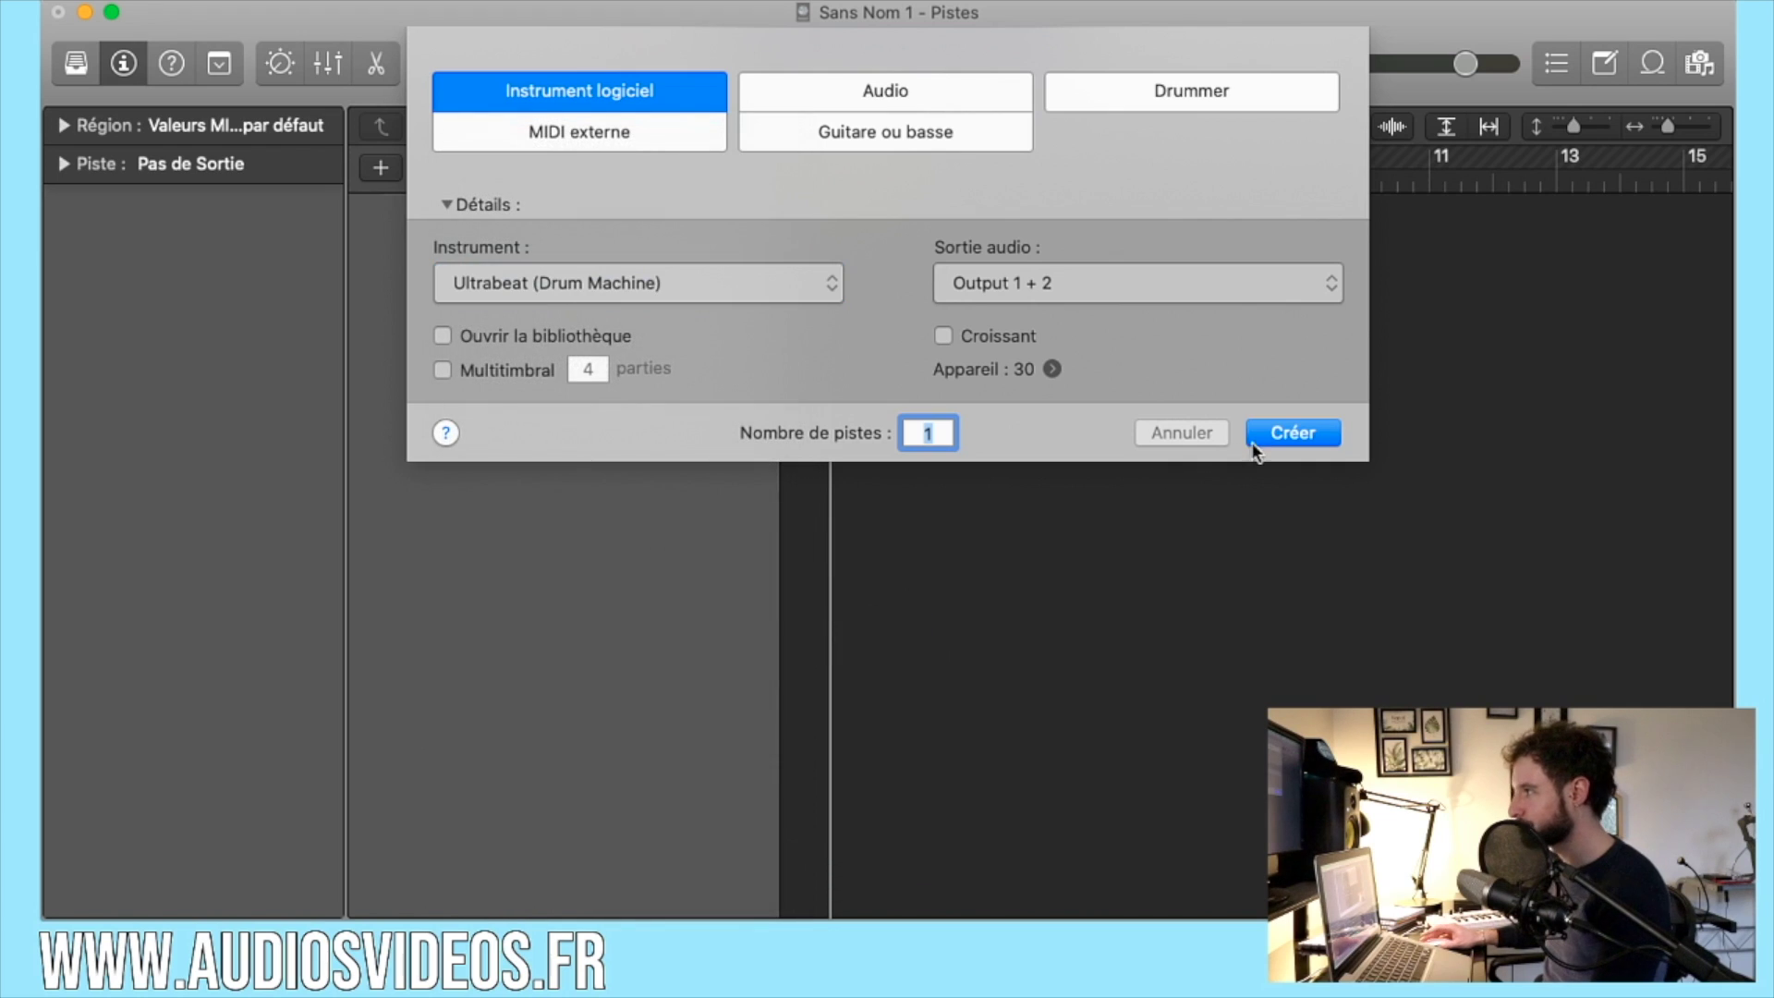
Create one software instrument track with Ultrabeat (Drum Machine) and load the Latin Kit from the Drum Kits presets.
left_click(1271, 430)
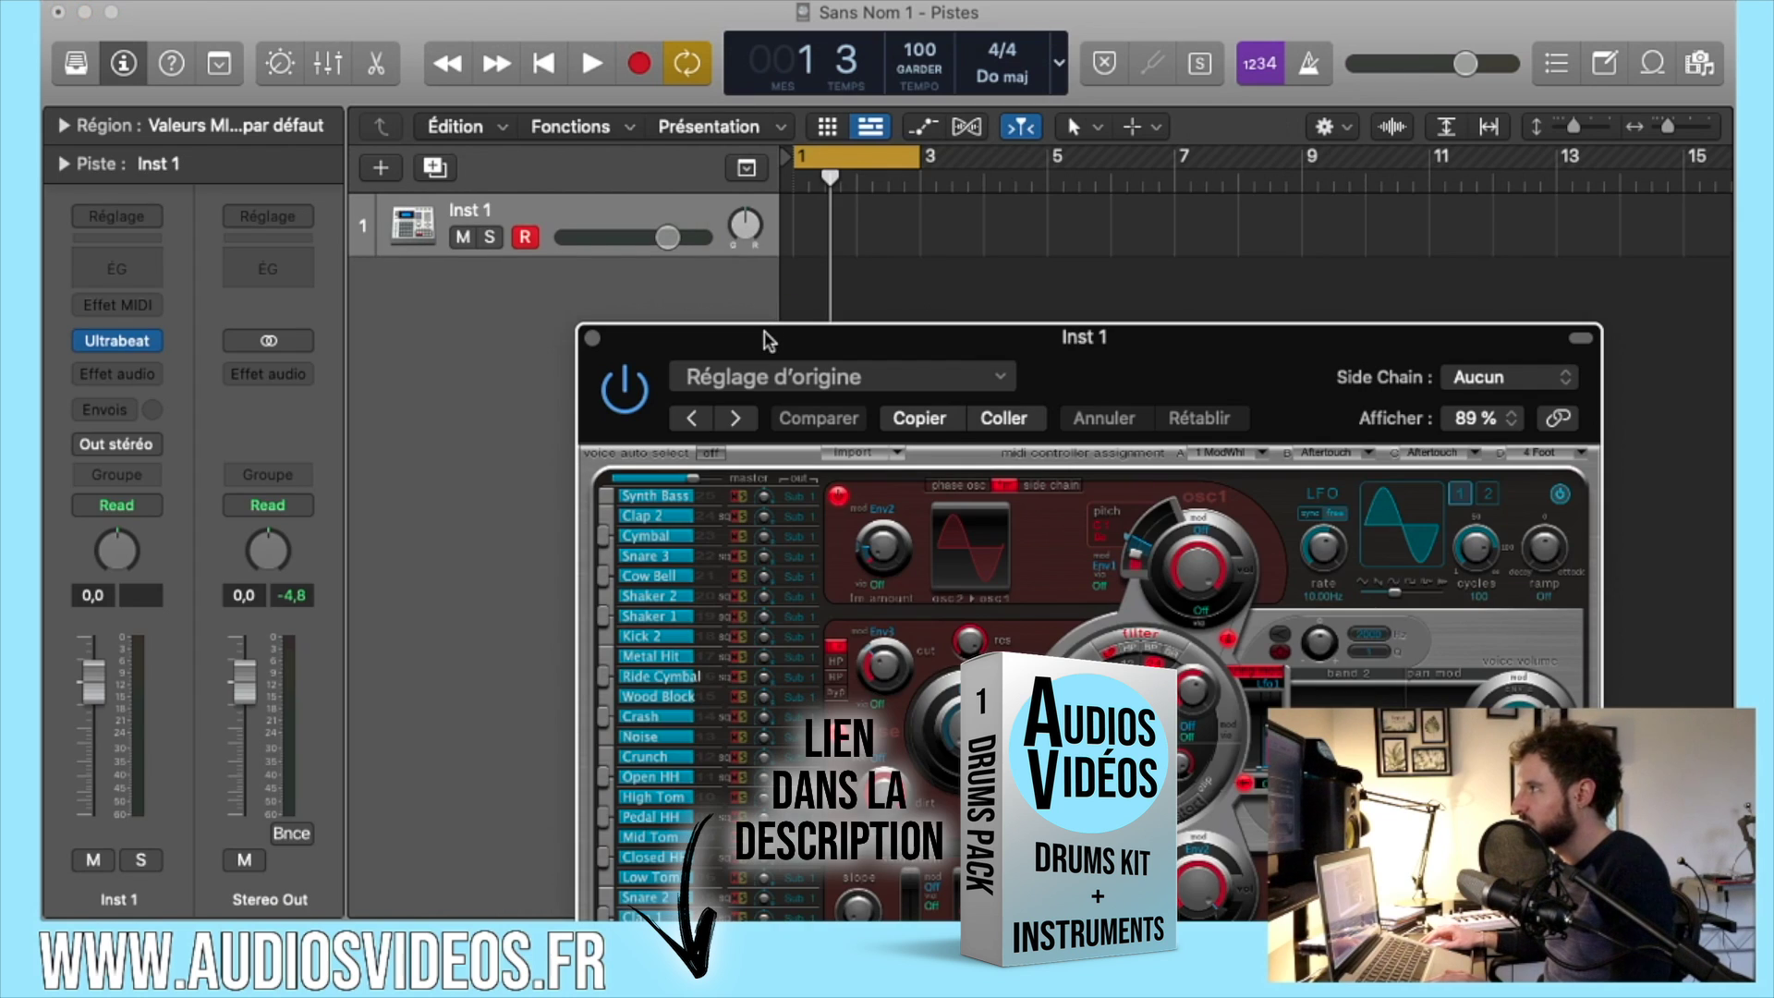
left_click_drag(766, 341, 422, 29)
left_click(536, 64)
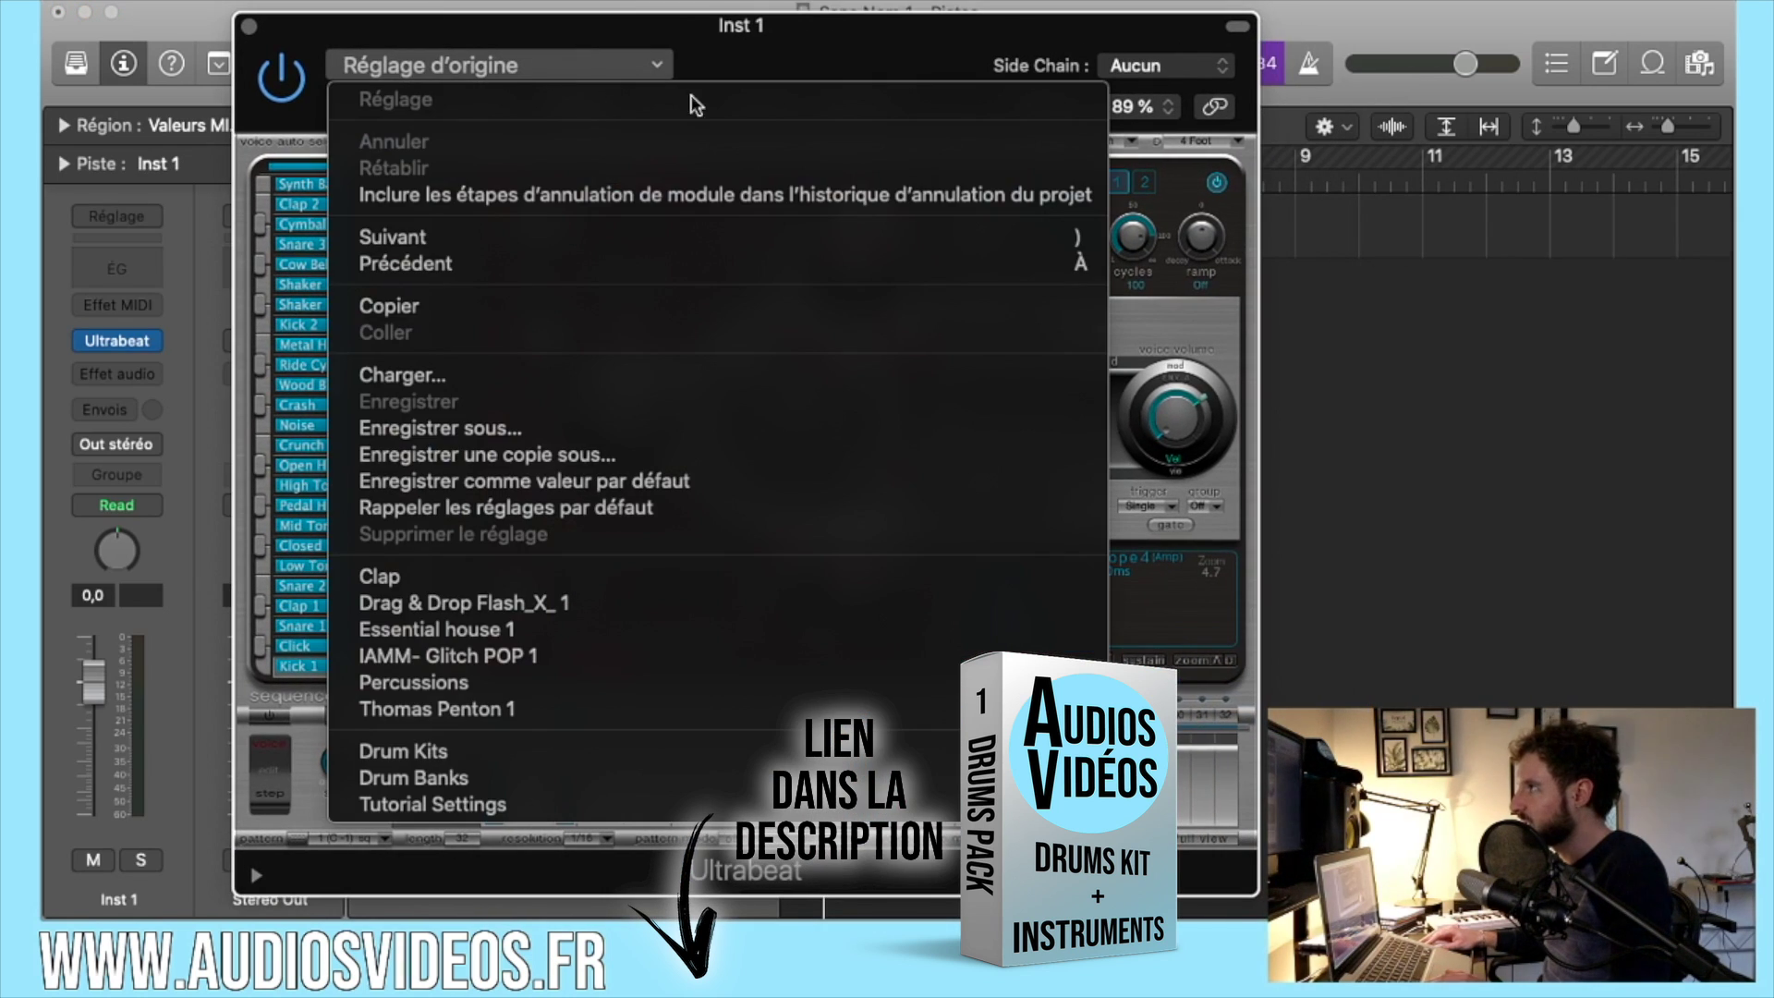
mouse_move(835, 764)
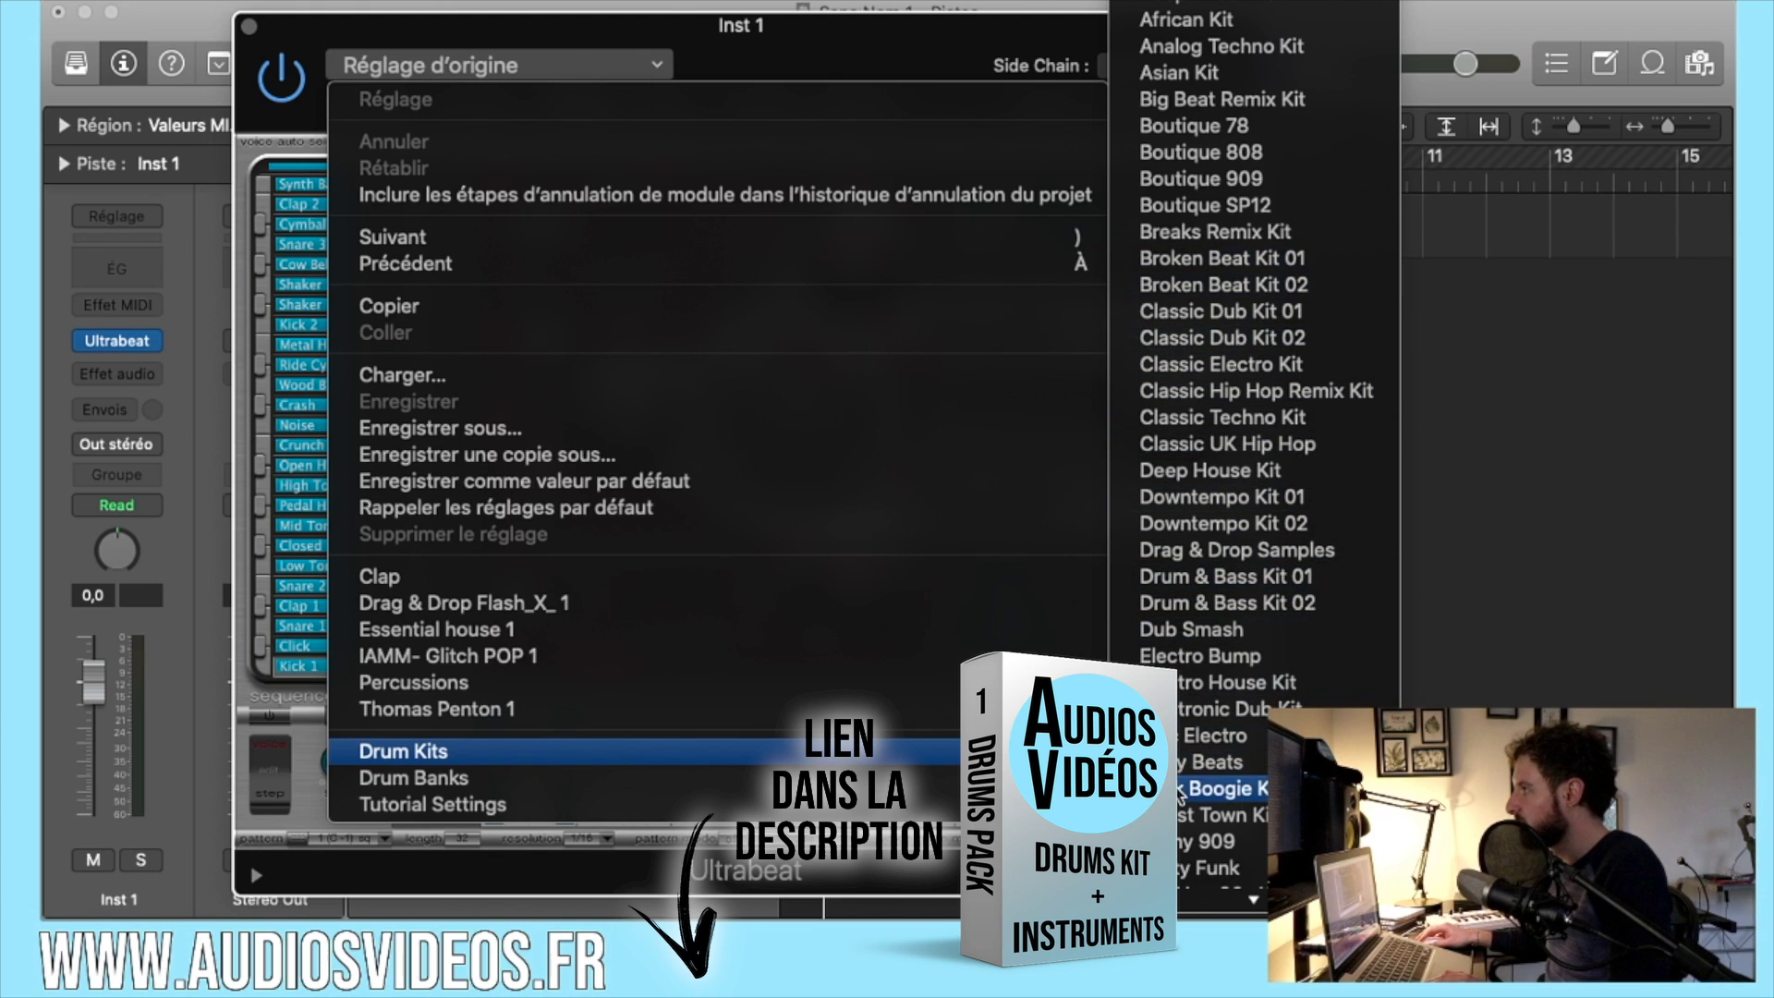
scroll(1179, 785, "down", 15)
scroll(1179, 792, "down", 7)
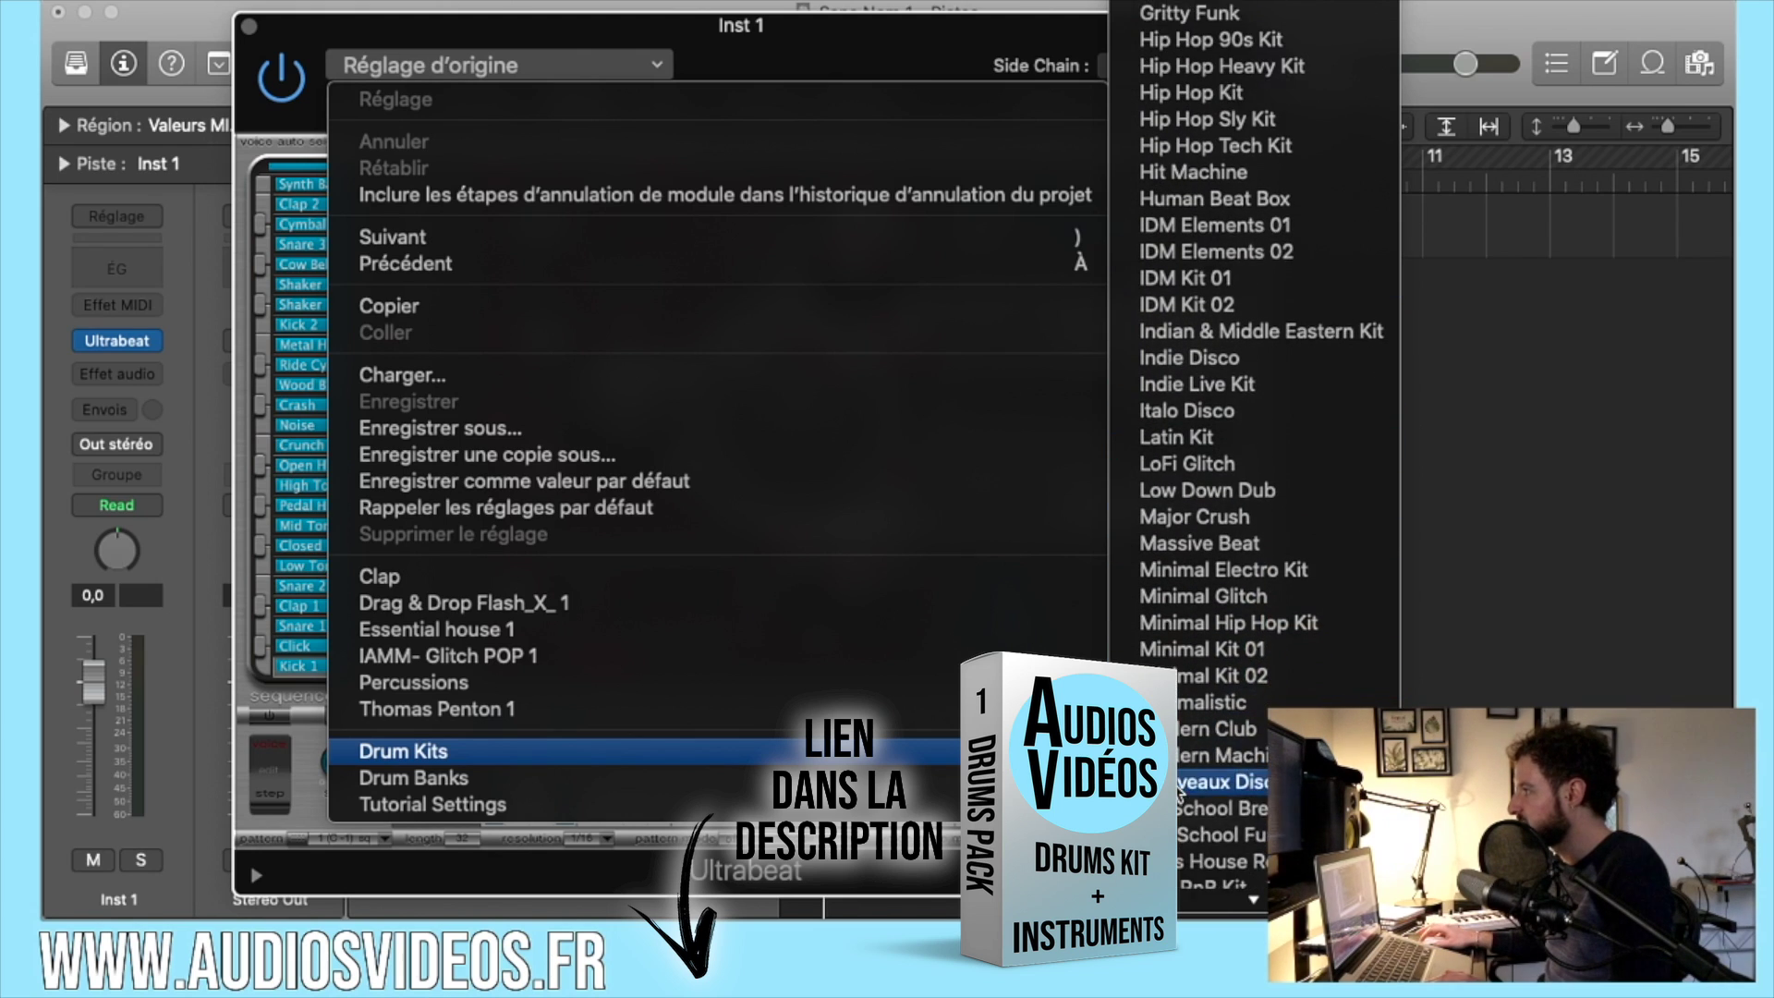
scroll(1172, 780, "down", 6)
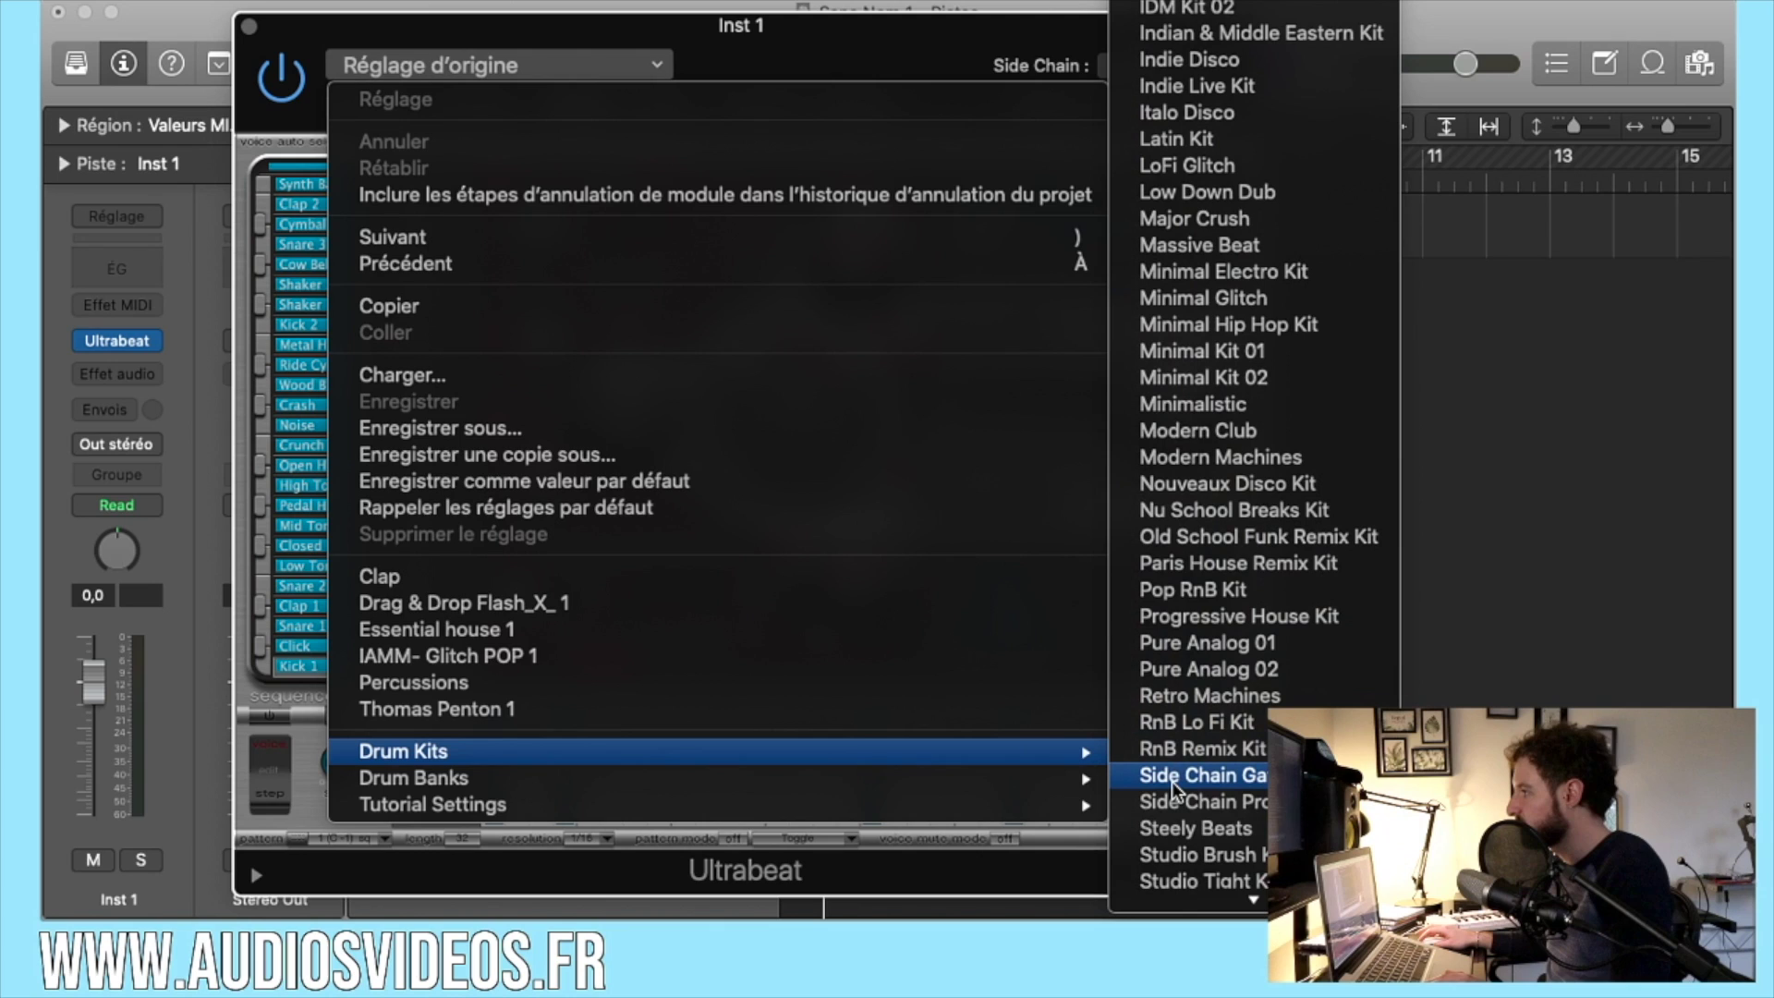
scroll(1171, 780, "down", 6)
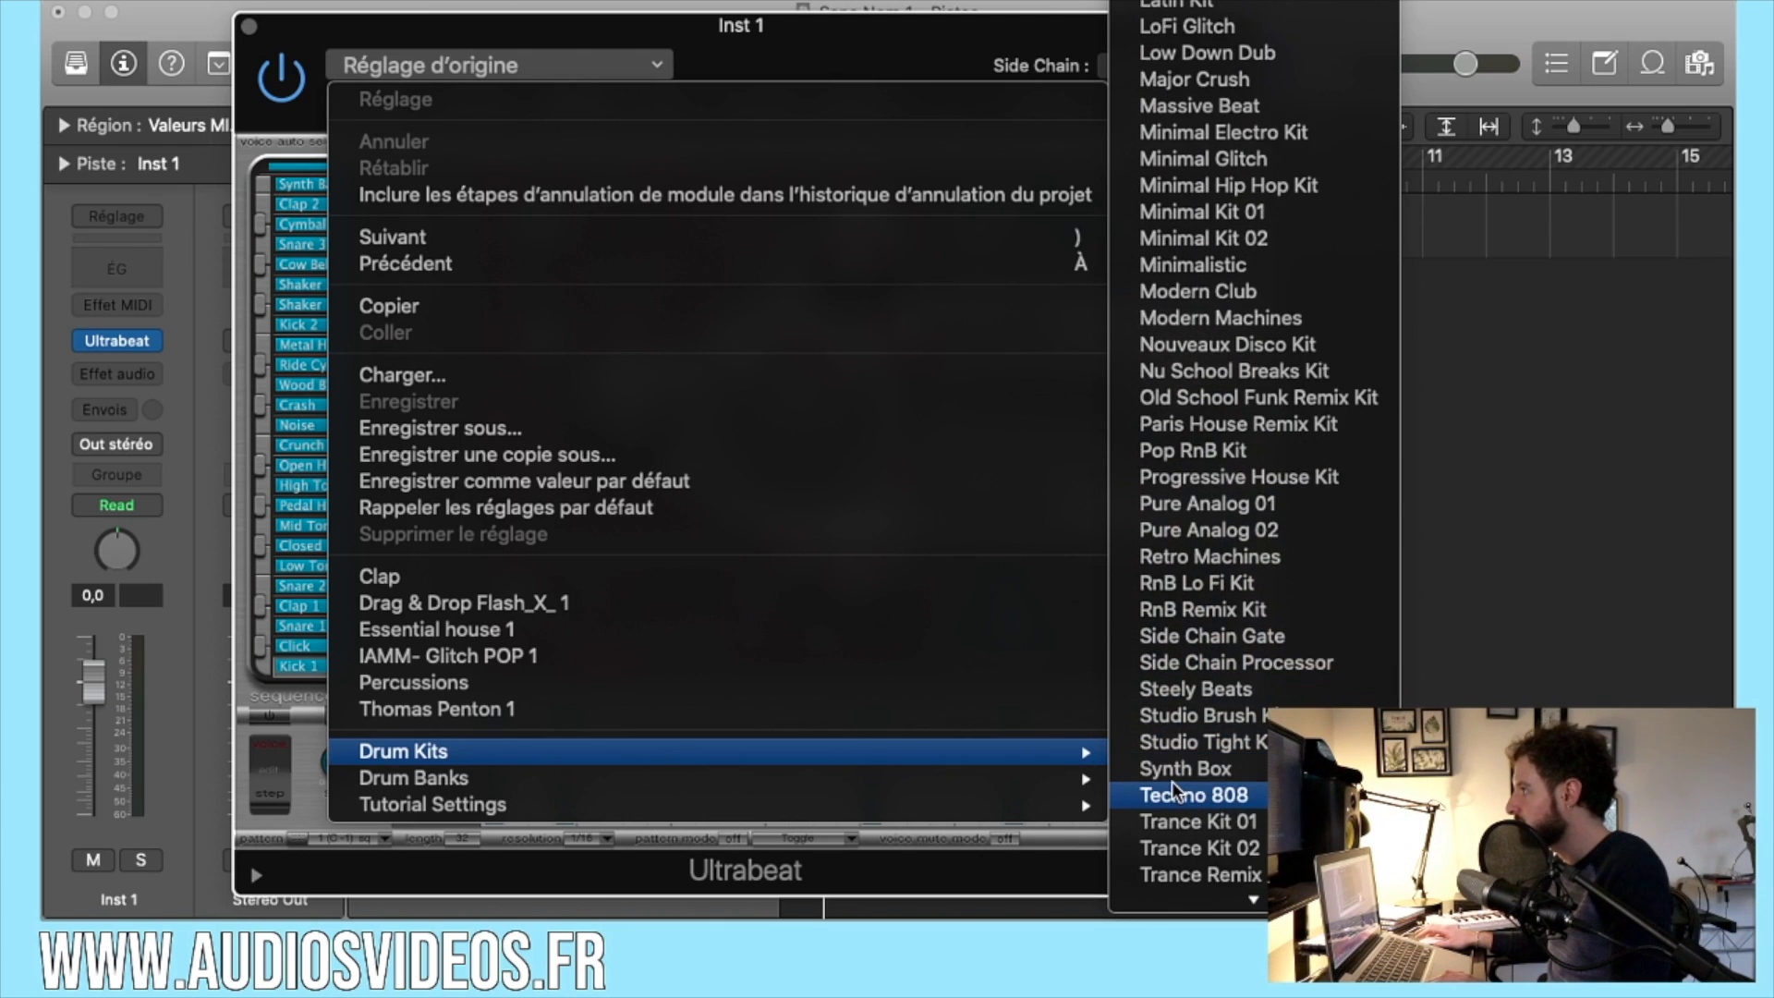
scroll(1172, 779, "up", 4)
scroll(1172, 780, "up", 5)
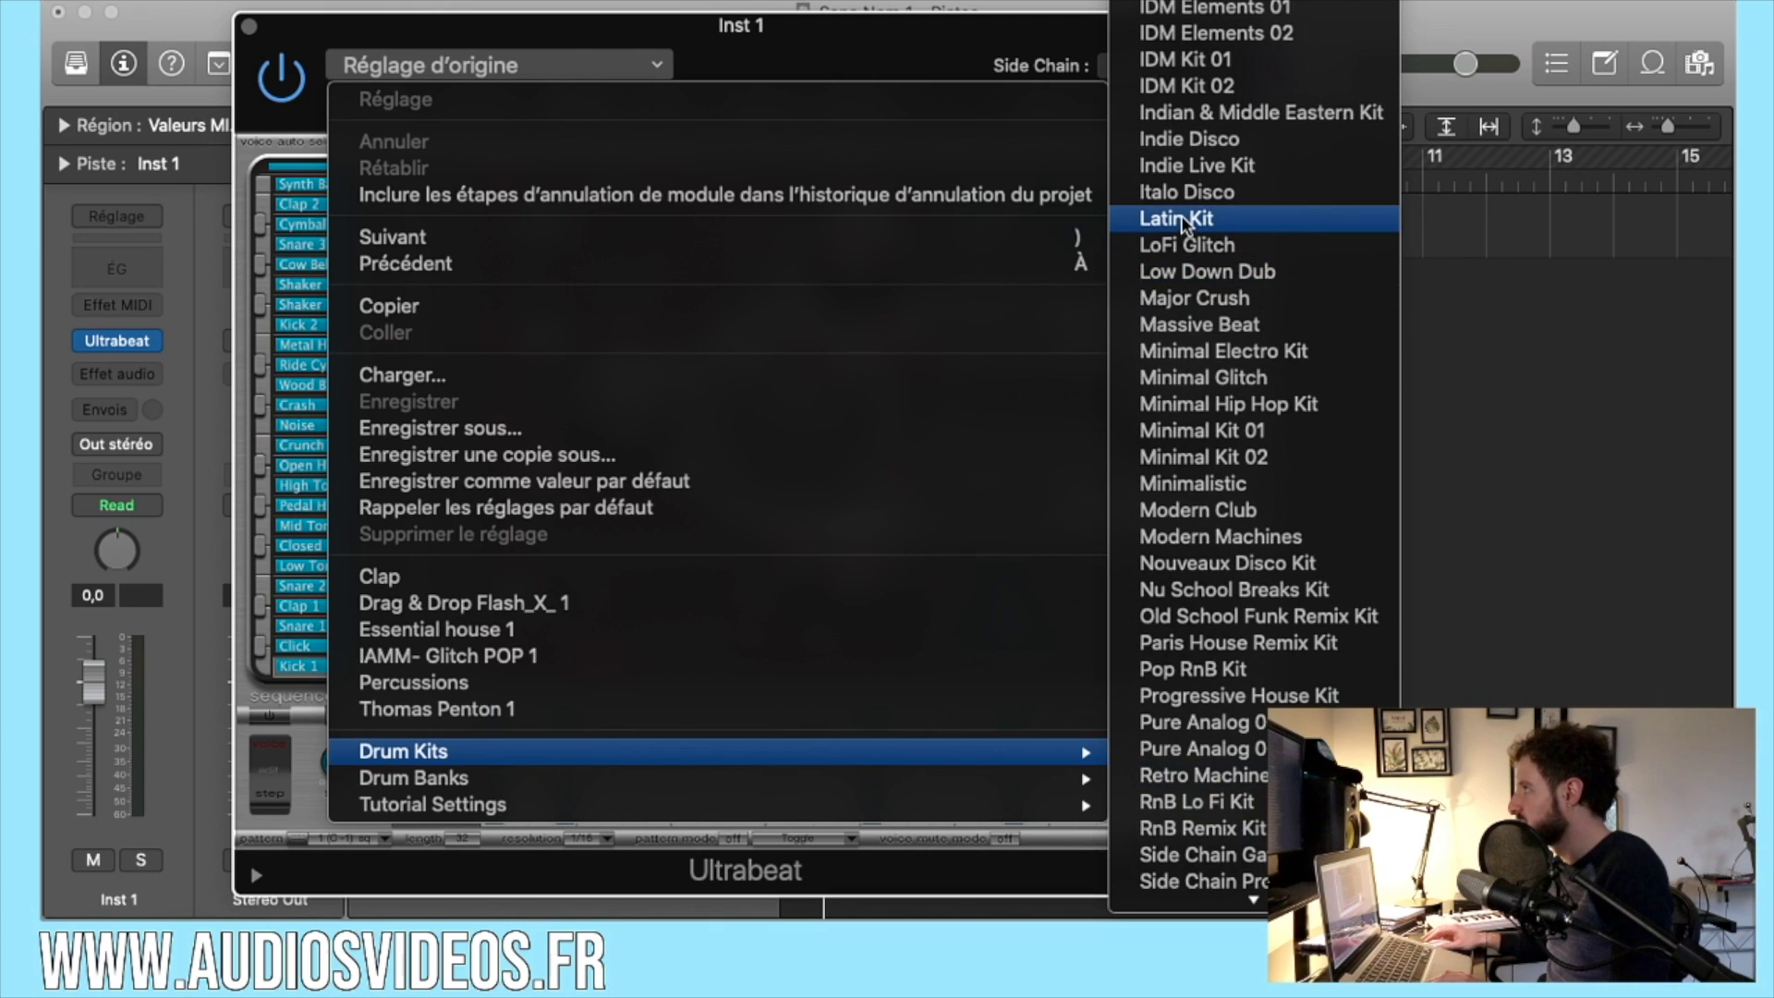
left_click(1186, 222)
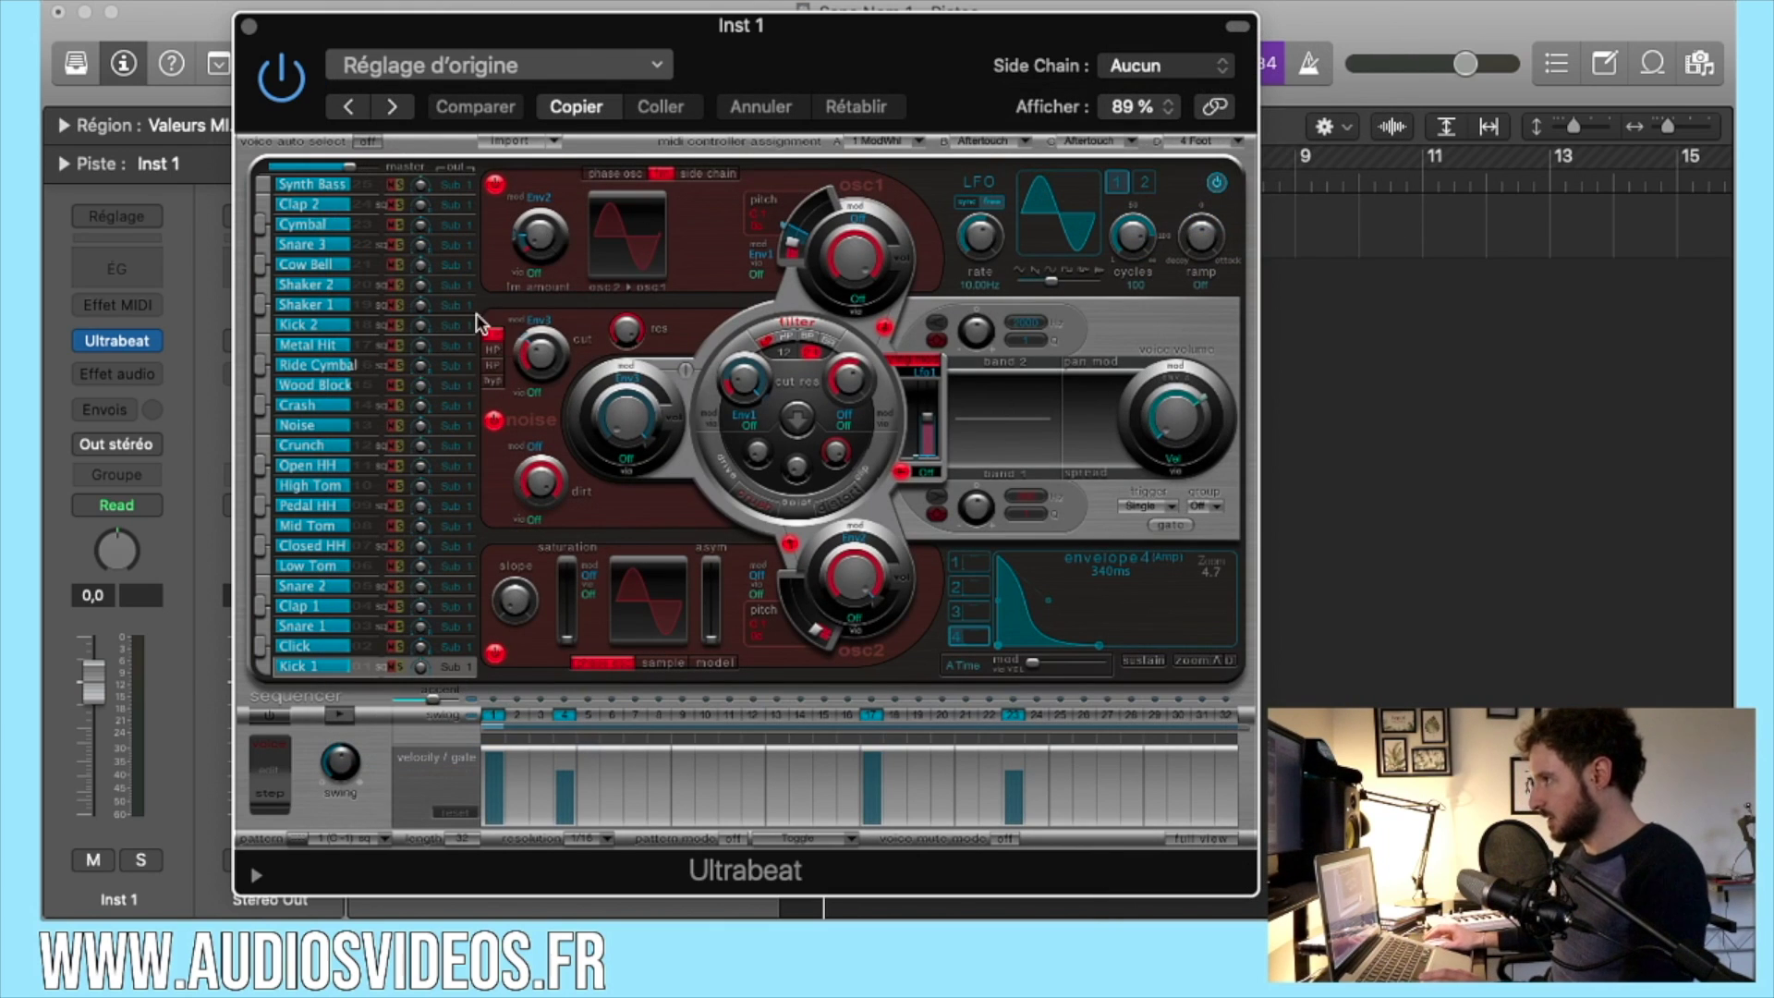
Close and reopen the Latin Kit track's Ultrabeat window and switch the step sequencer to full view.
key("super+w")
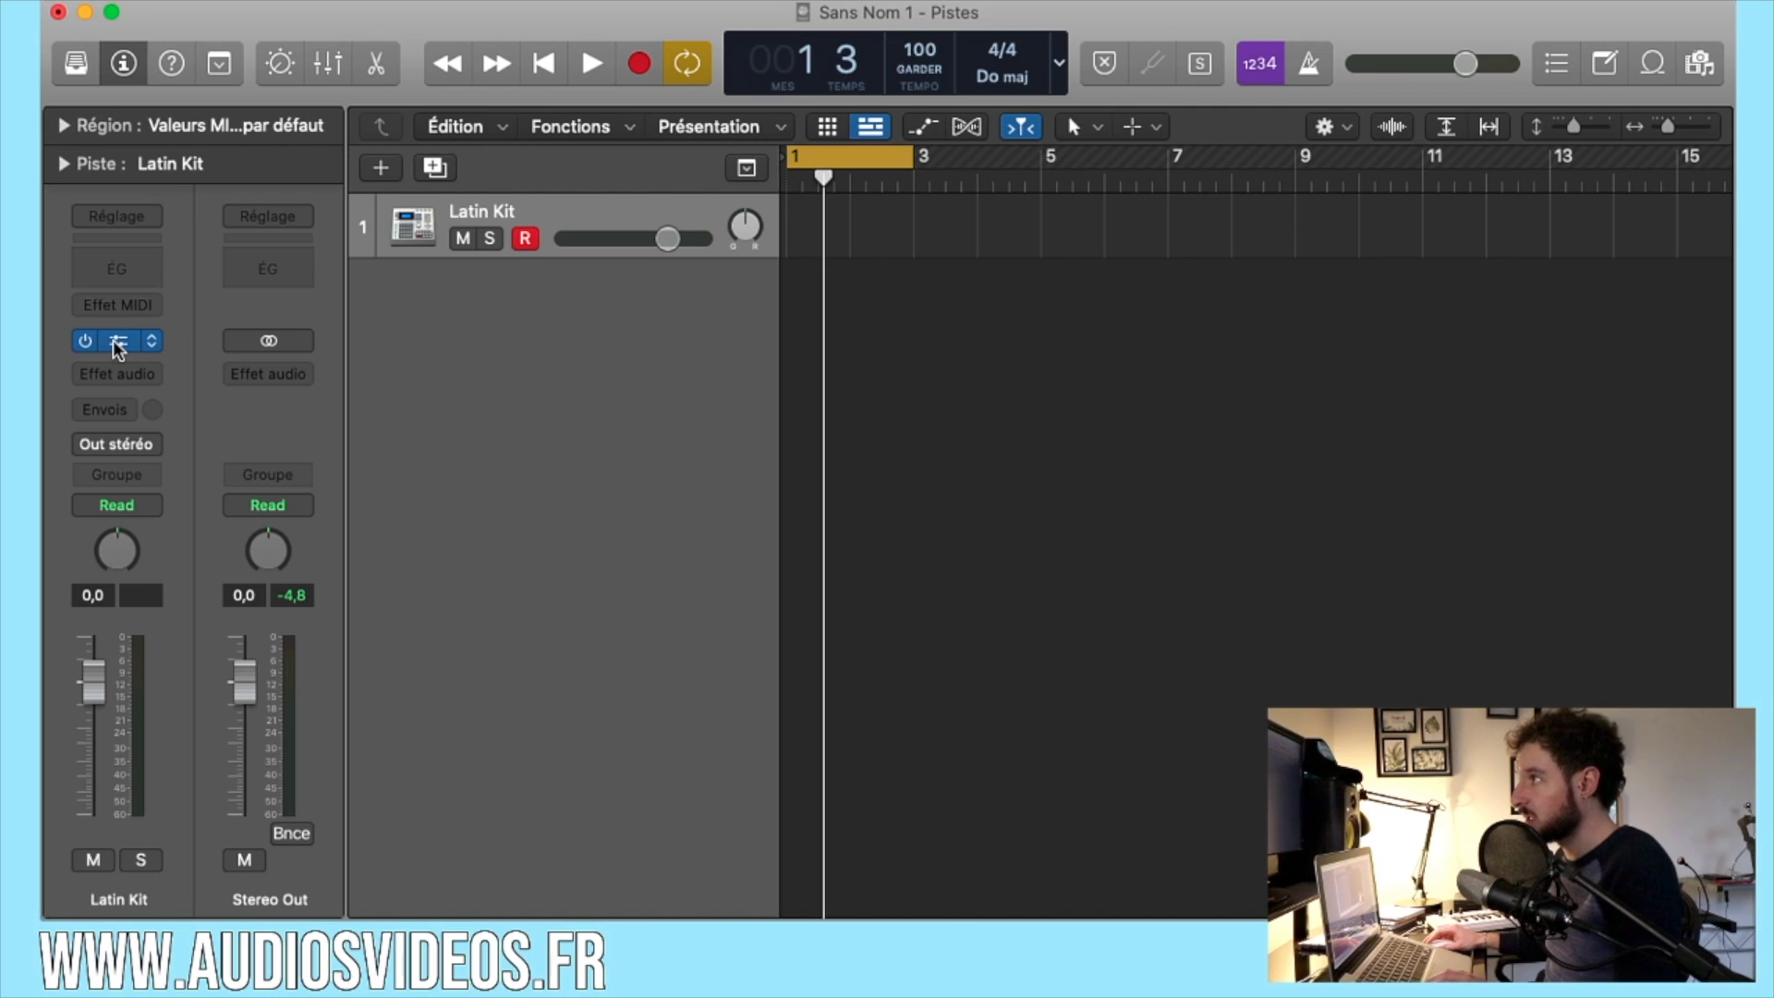
left_click(118, 344)
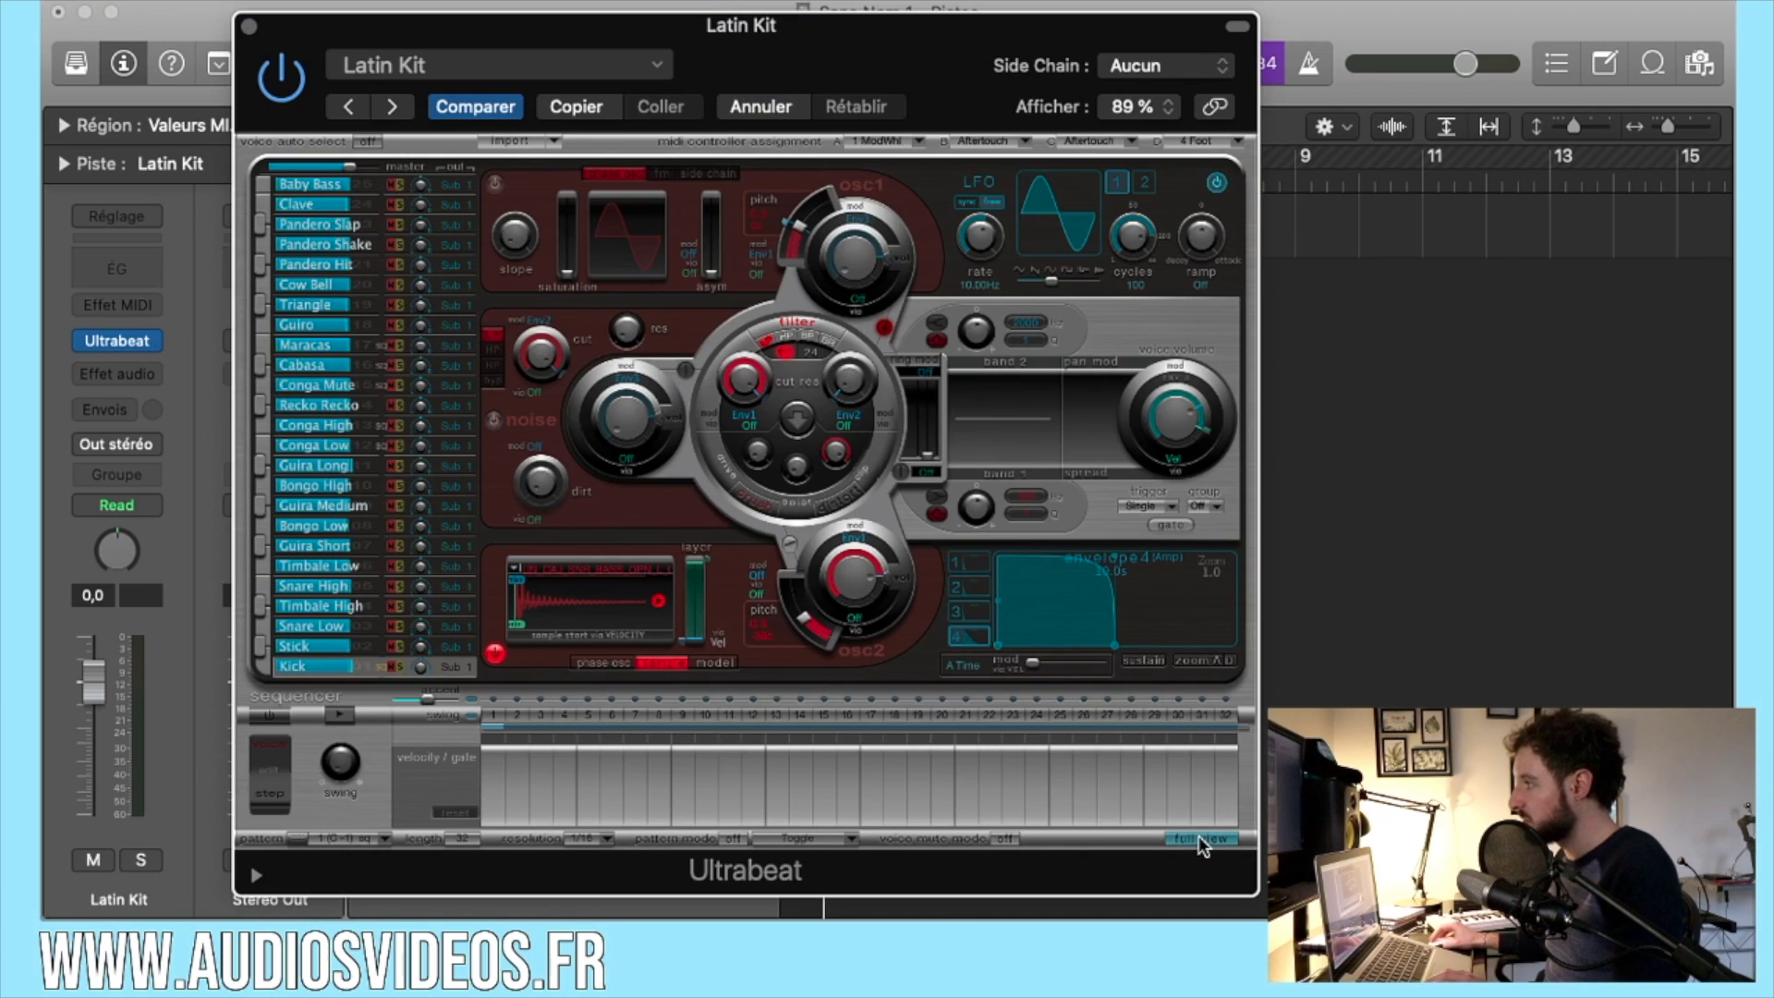
left_click(1200, 839)
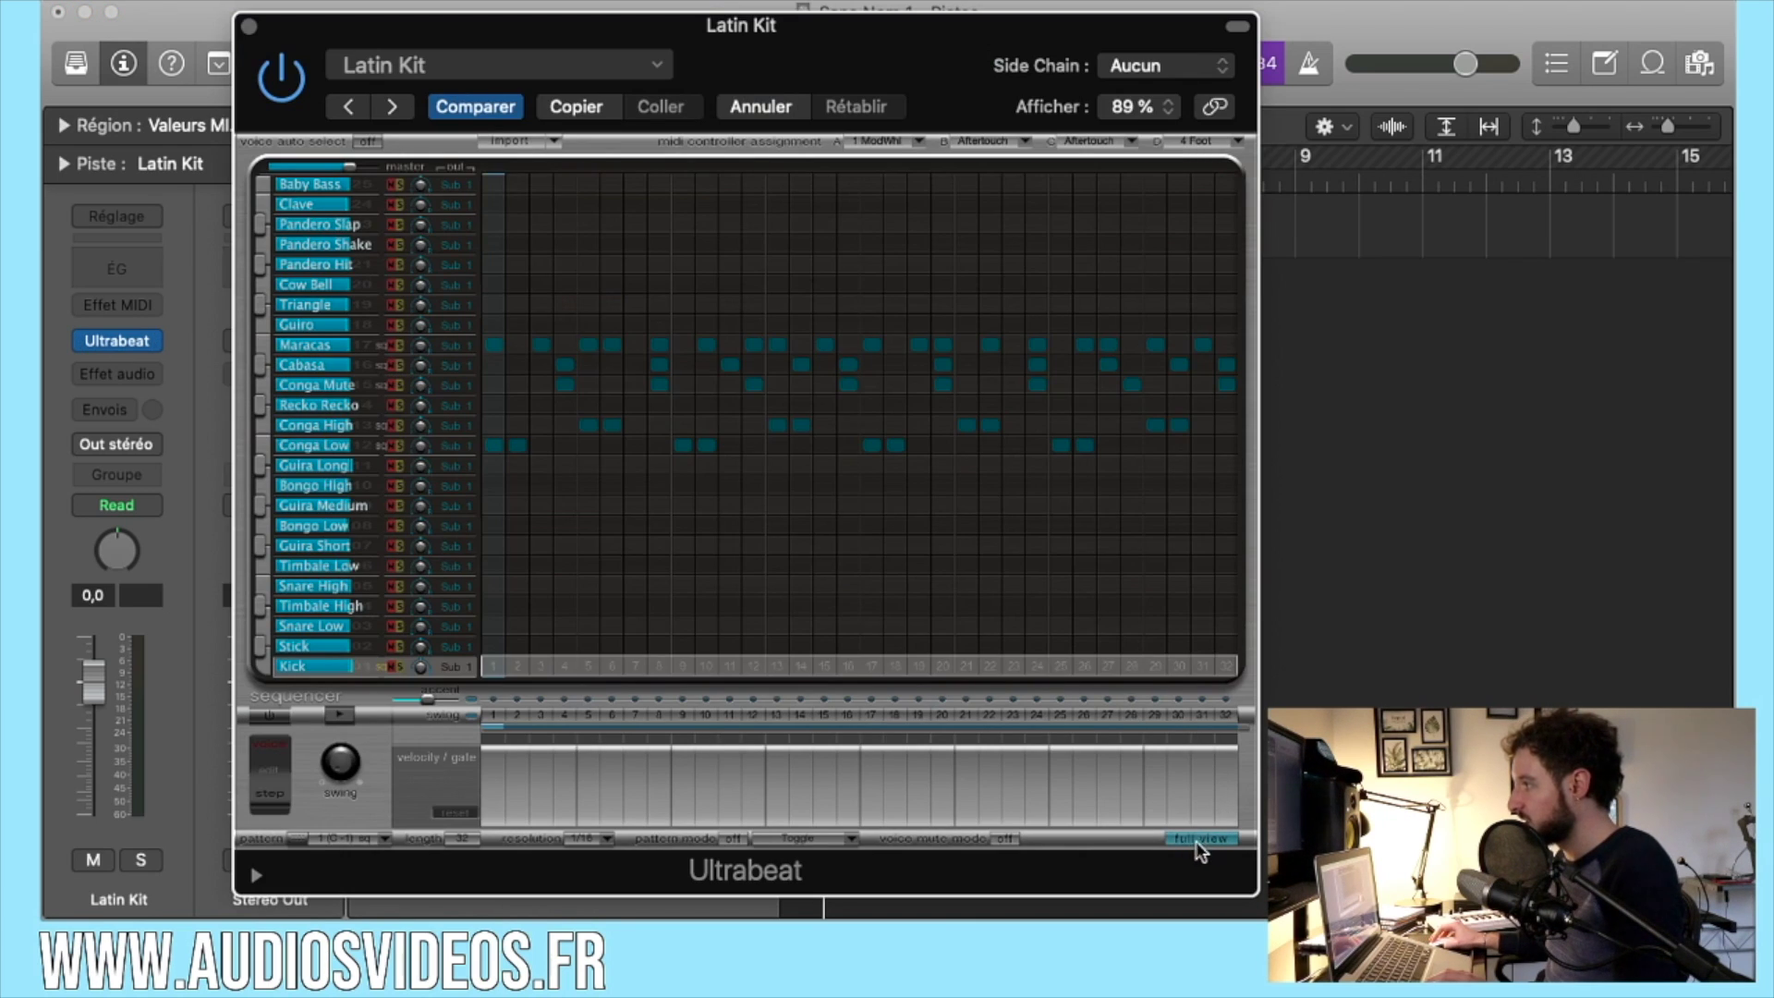
left_click_drag(803, 37, 674, 28)
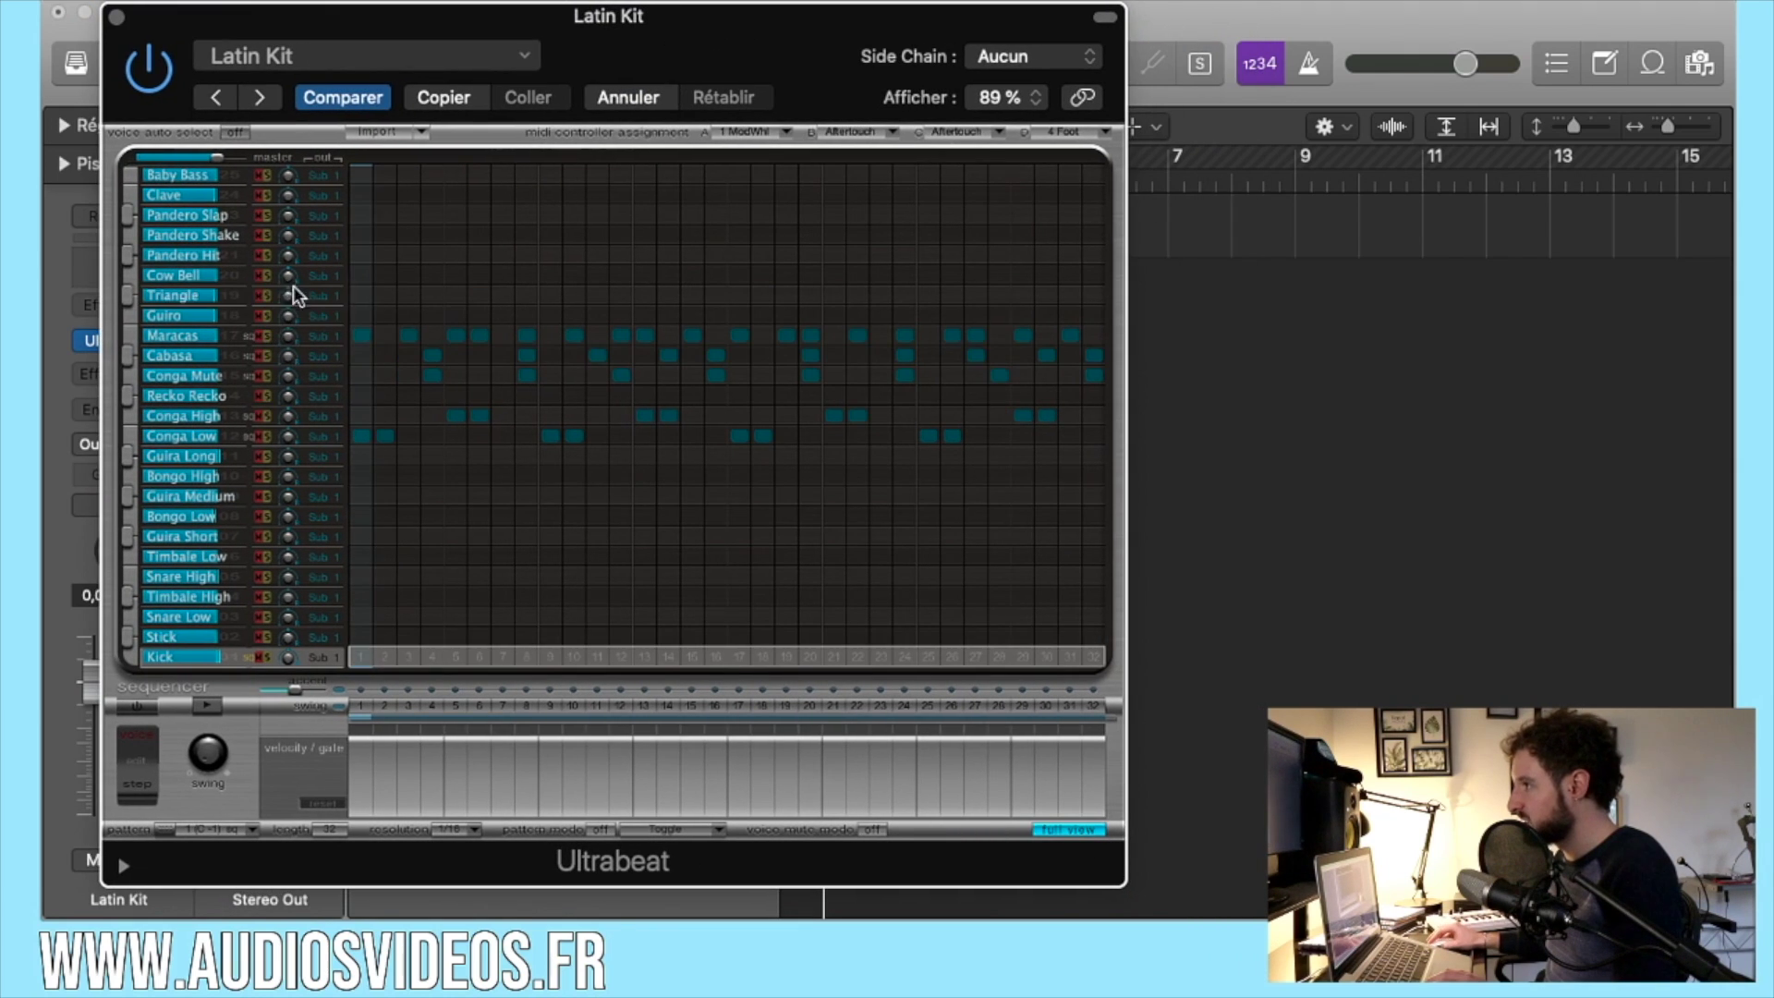
Clear all preset steps from the Maracas, Cabasa, Conga Mute, Conga High and Conga Low rows.
mouse_move(359, 336)
left_mouse_down()
mouse_move(1094, 338)
mouse_move(1002, 360)
mouse_move(412, 384)
mouse_move(425, 424)
mouse_move(490, 416)
left_mouse_up()
left_click(1096, 358)
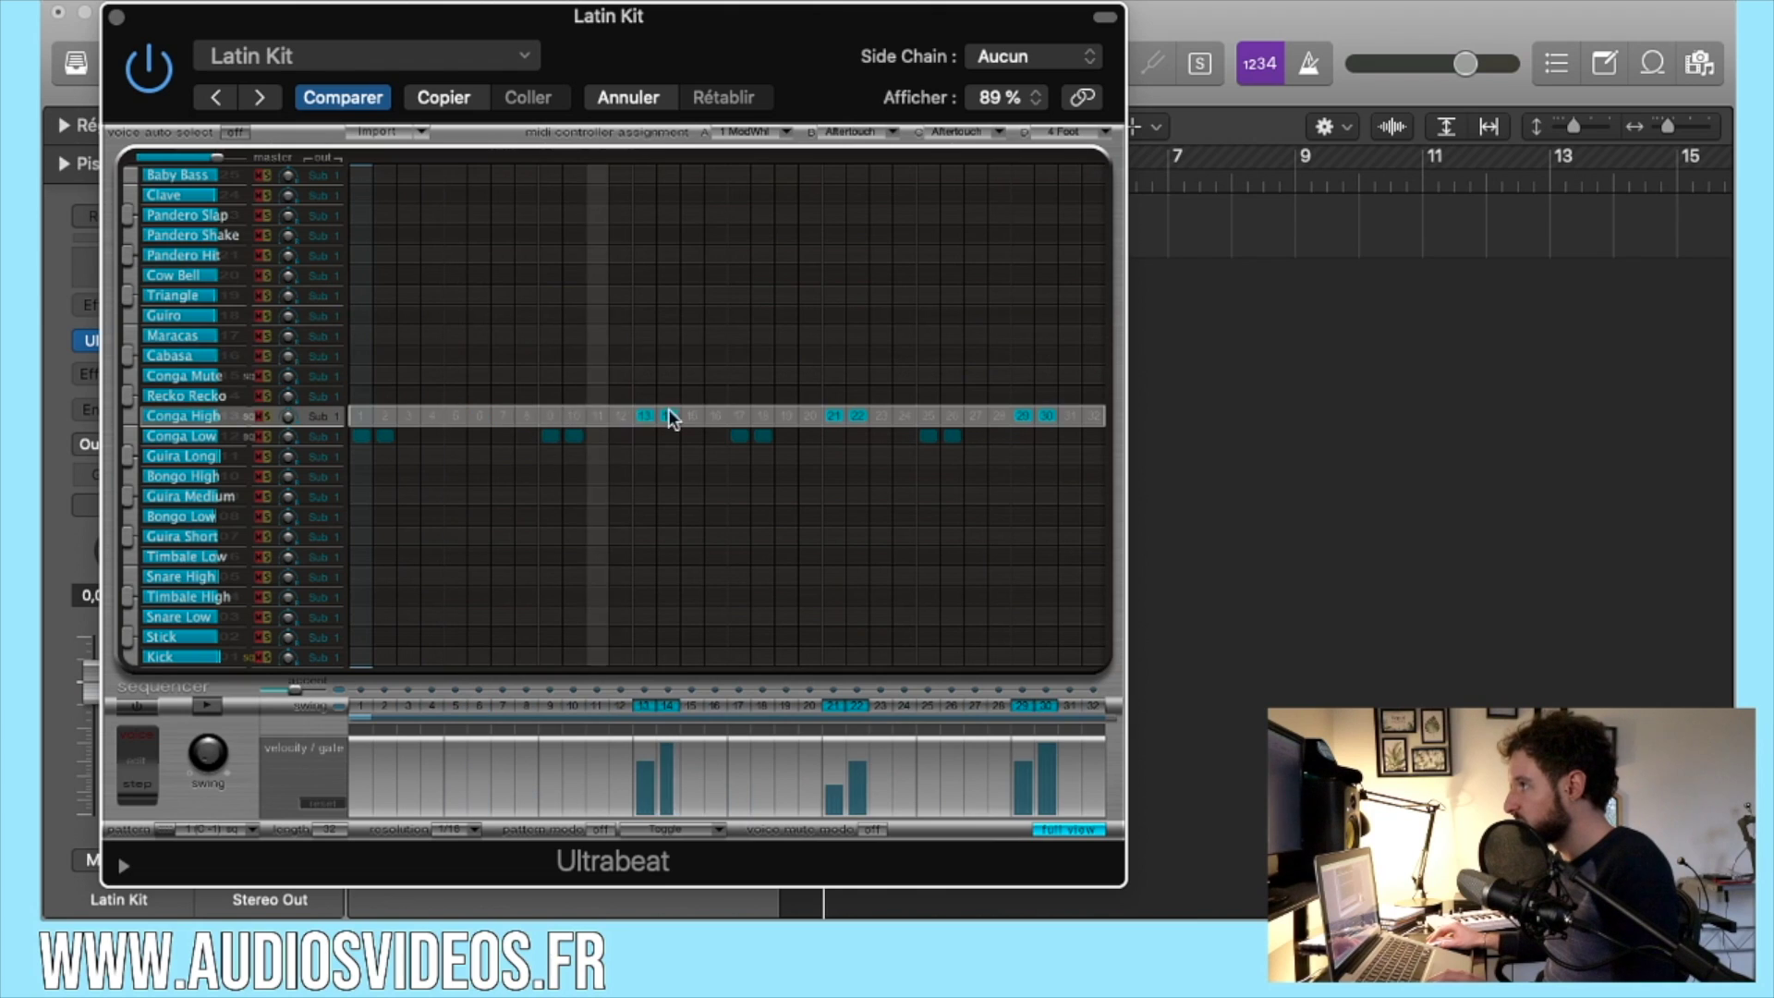
mouse_move(672, 418)
left_mouse_down()
mouse_move(1038, 416)
mouse_move(1004, 434)
mouse_move(345, 453)
left_mouse_up()
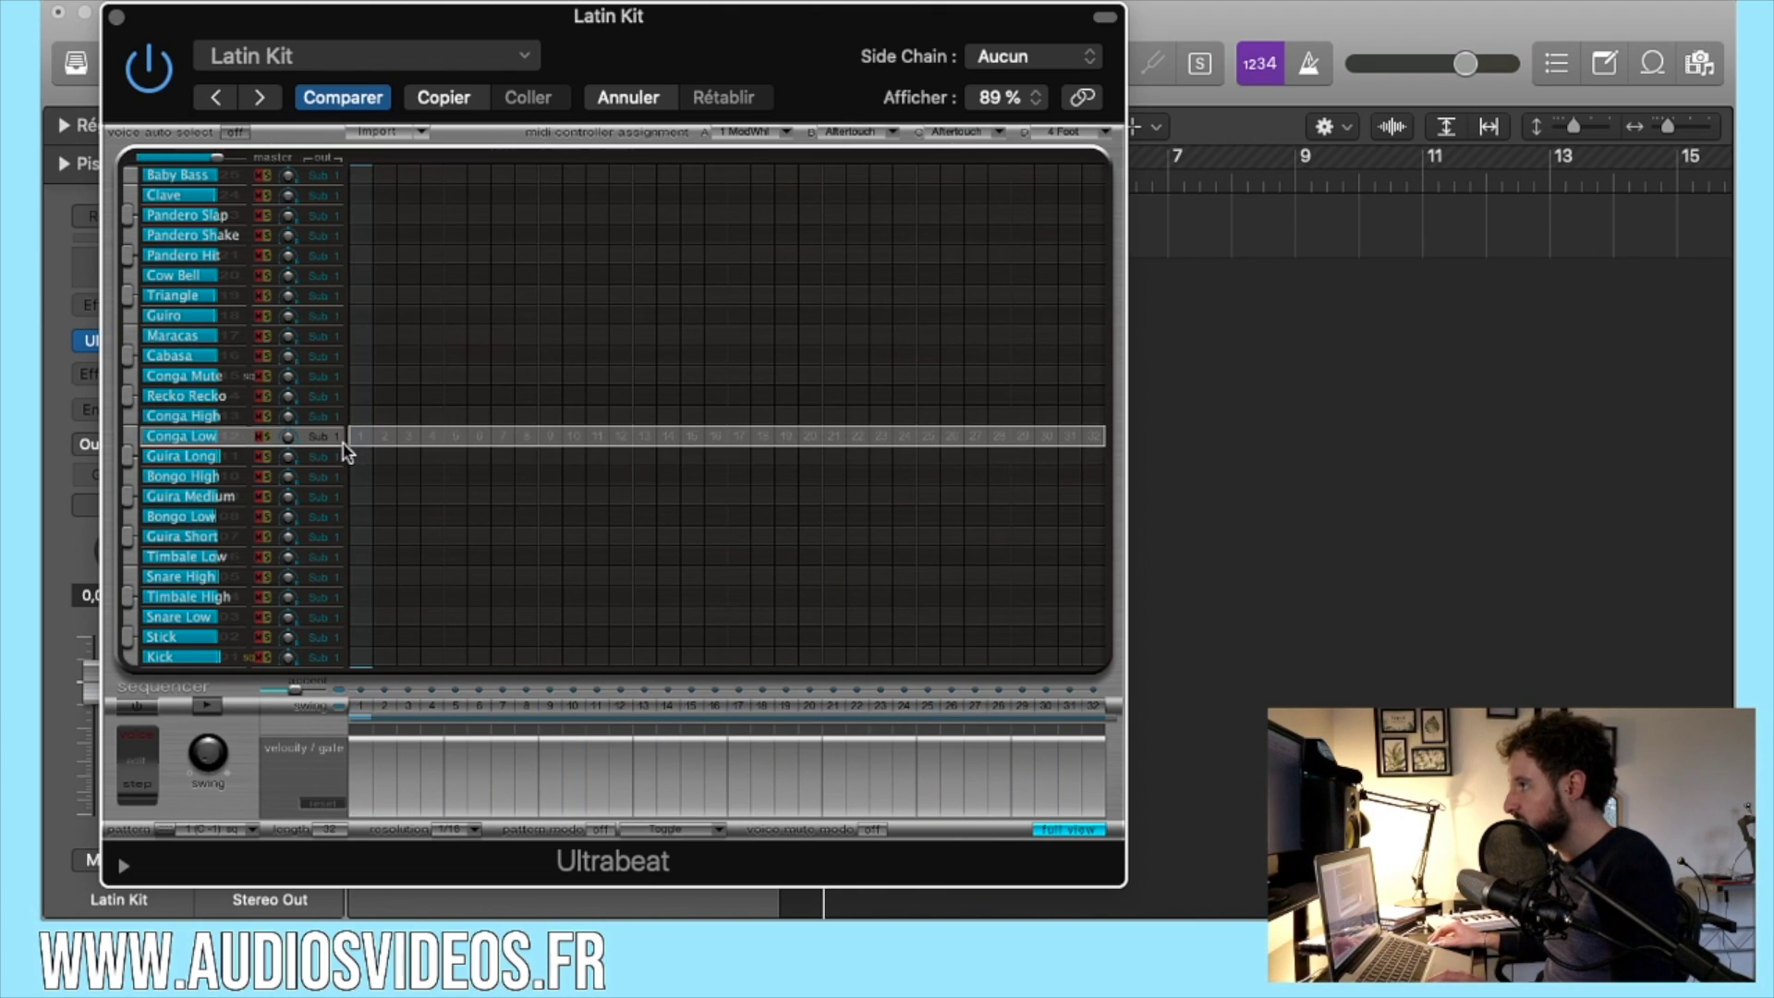
Program the Kick row with hits on steps 1, 5, 9, 13, 17, 21, 25 and 29.
left_click(360, 658)
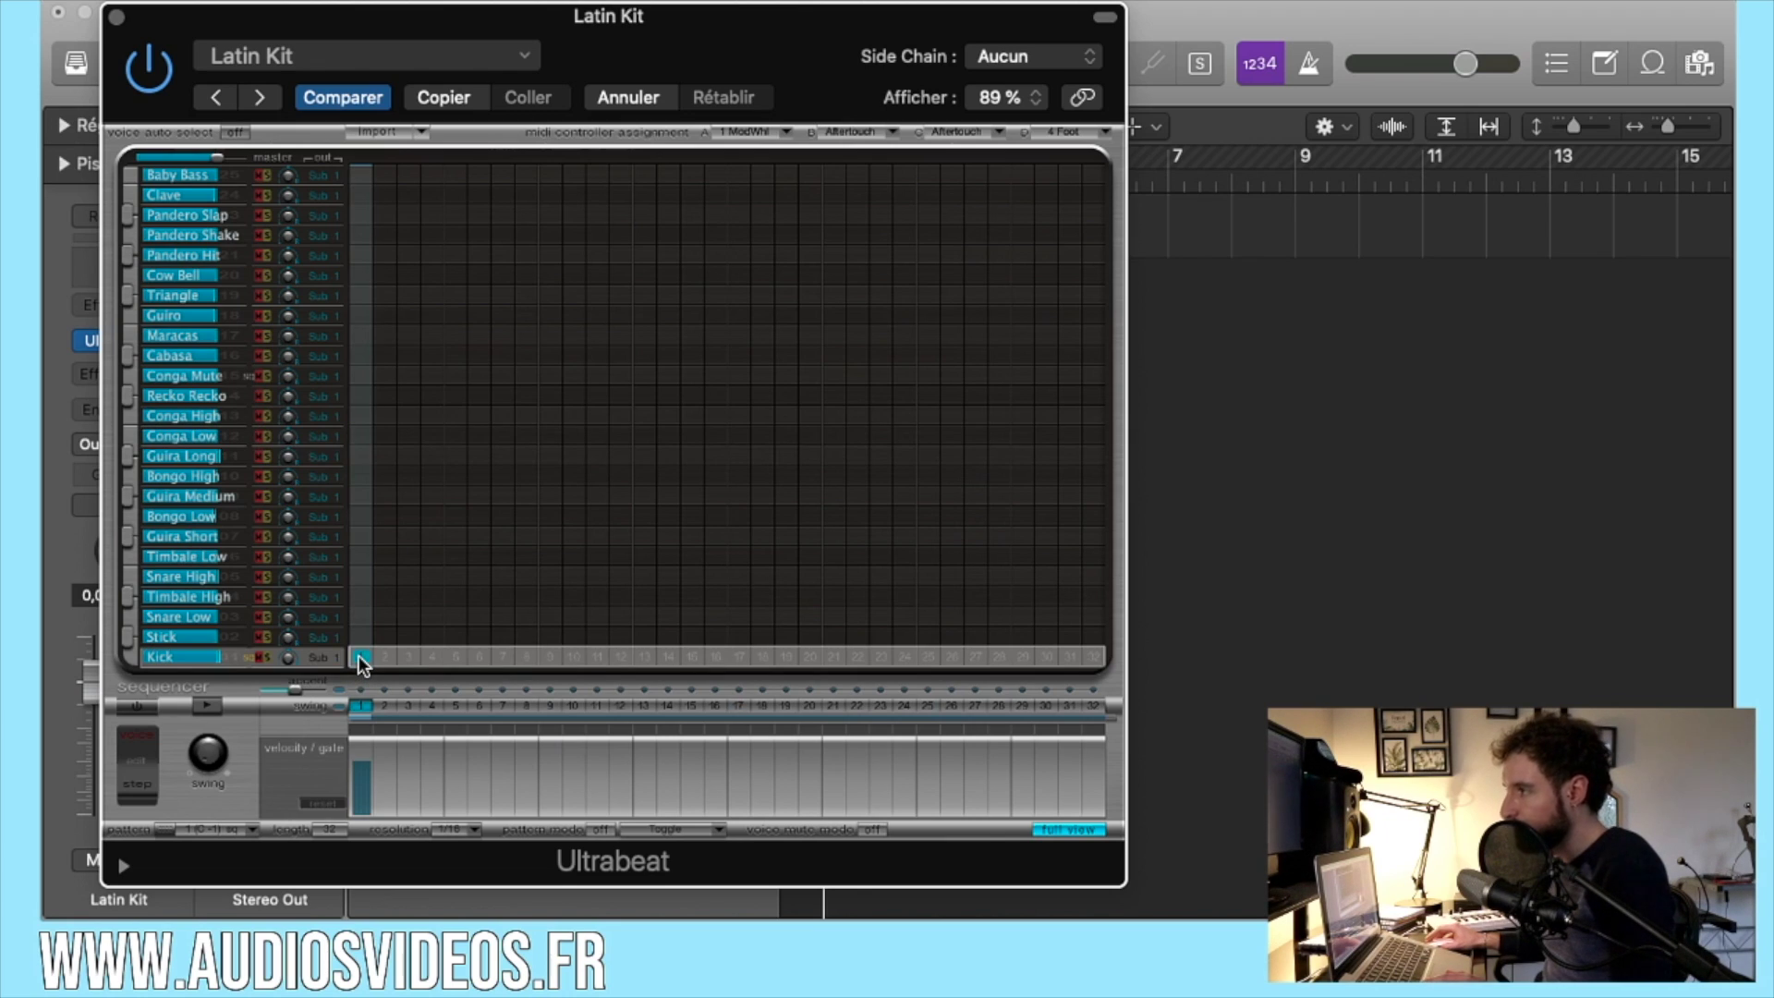
left_click(131, 658)
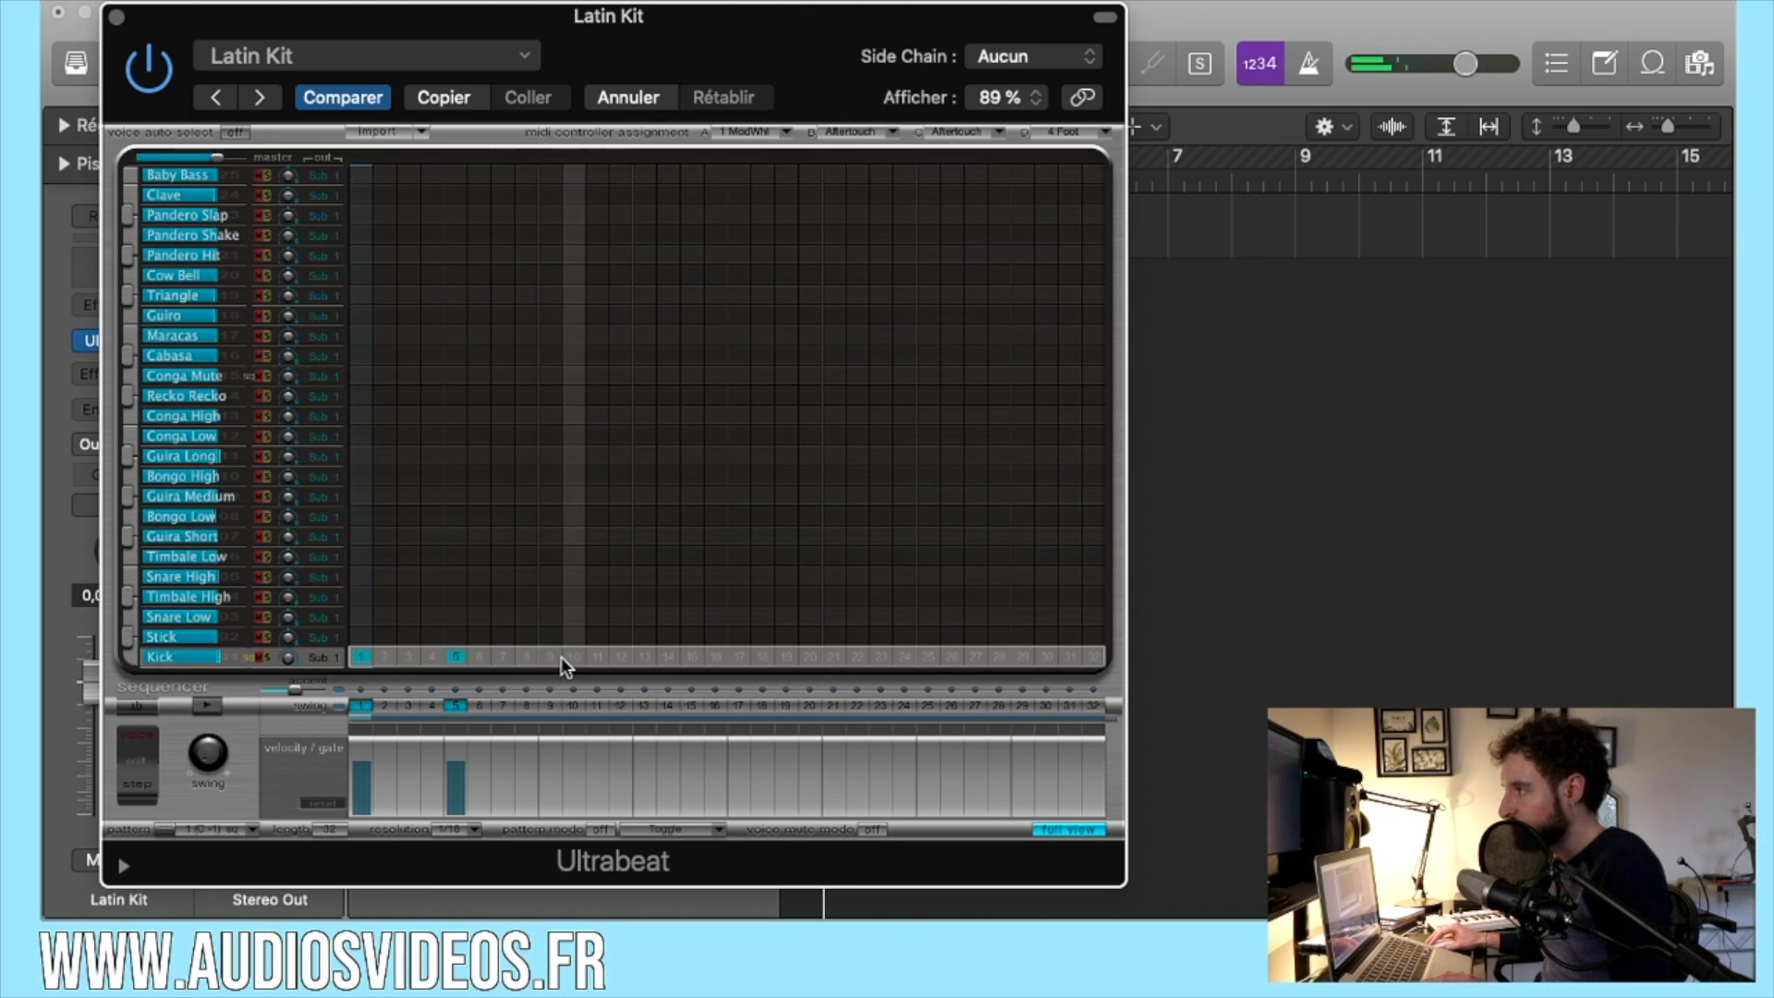
left_click(550, 657)
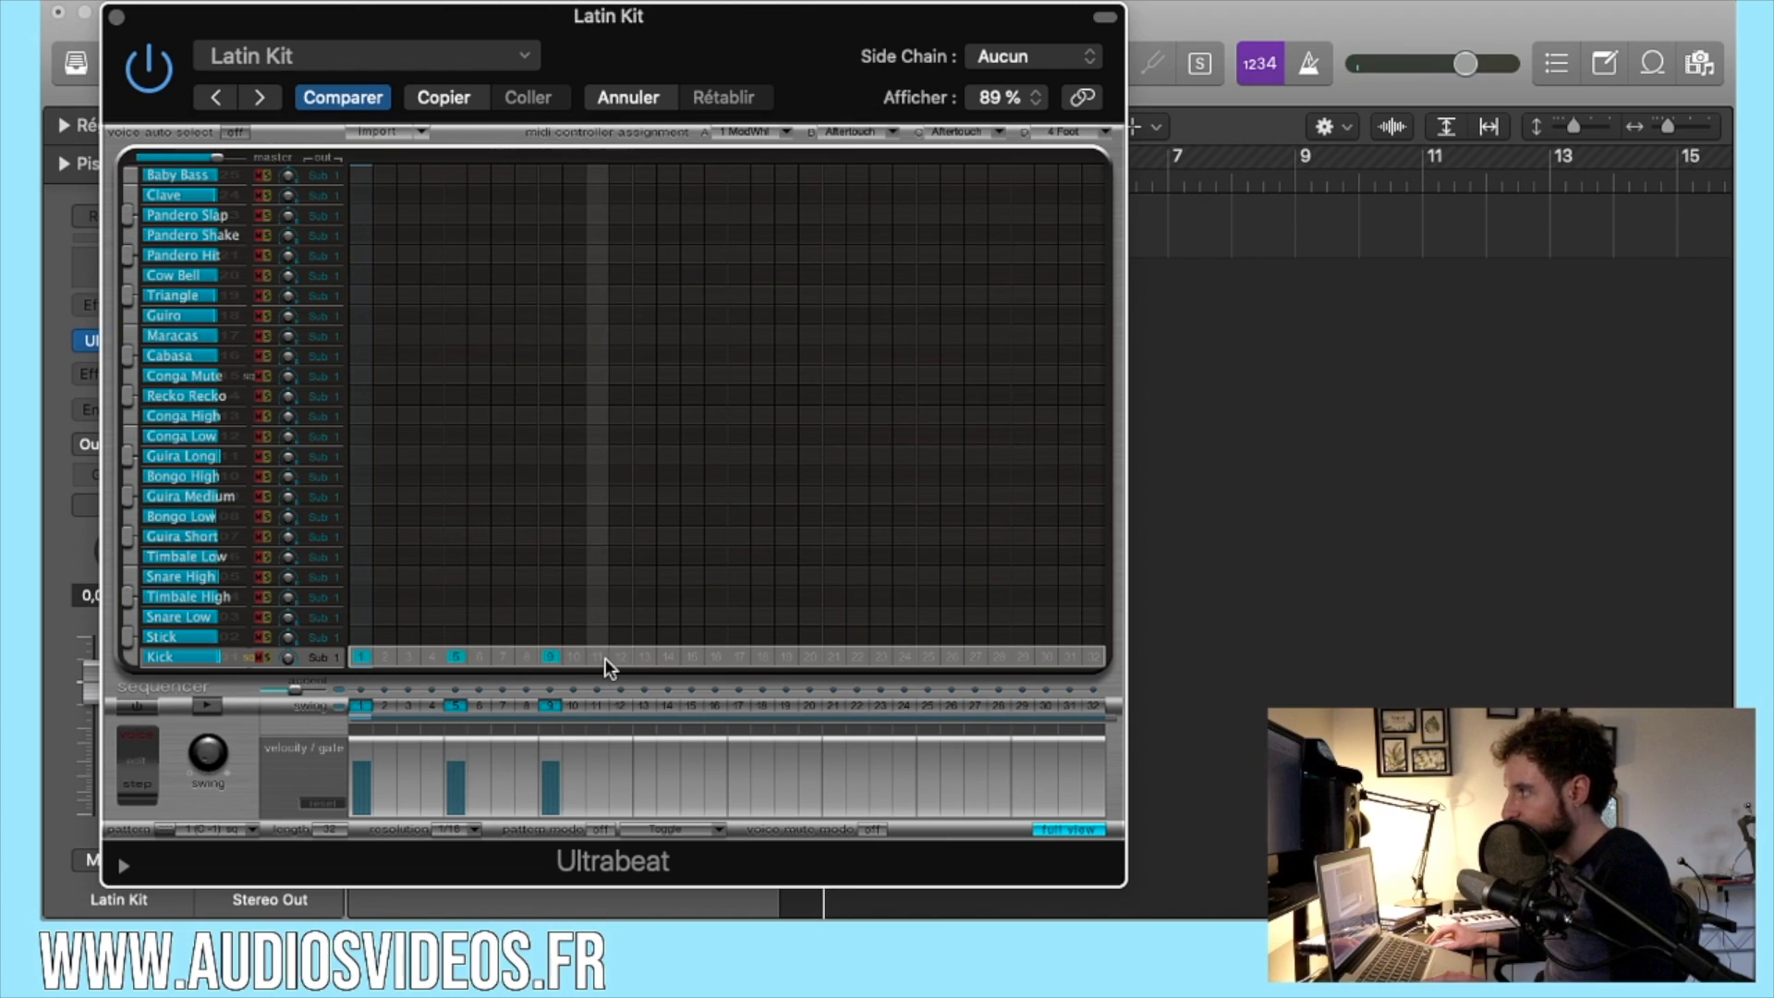
left_click(644, 657)
left_click(740, 657)
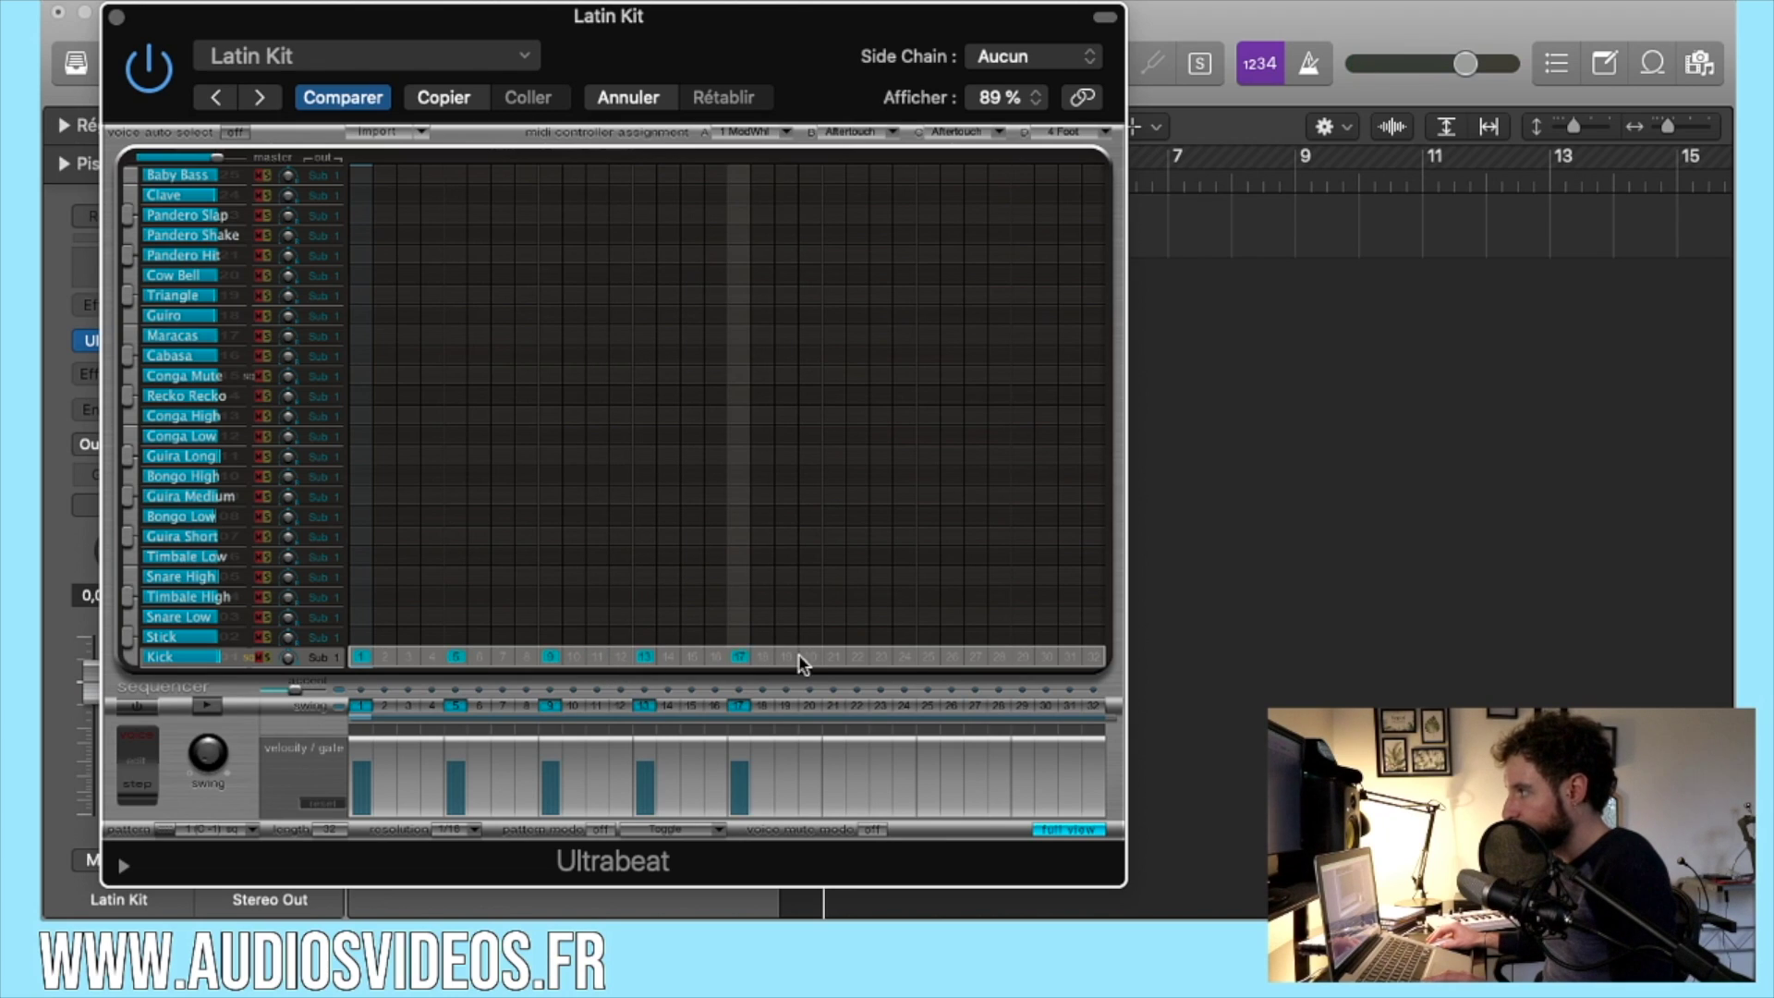
left_click(835, 657)
left_click(929, 657)
left_click(1023, 657)
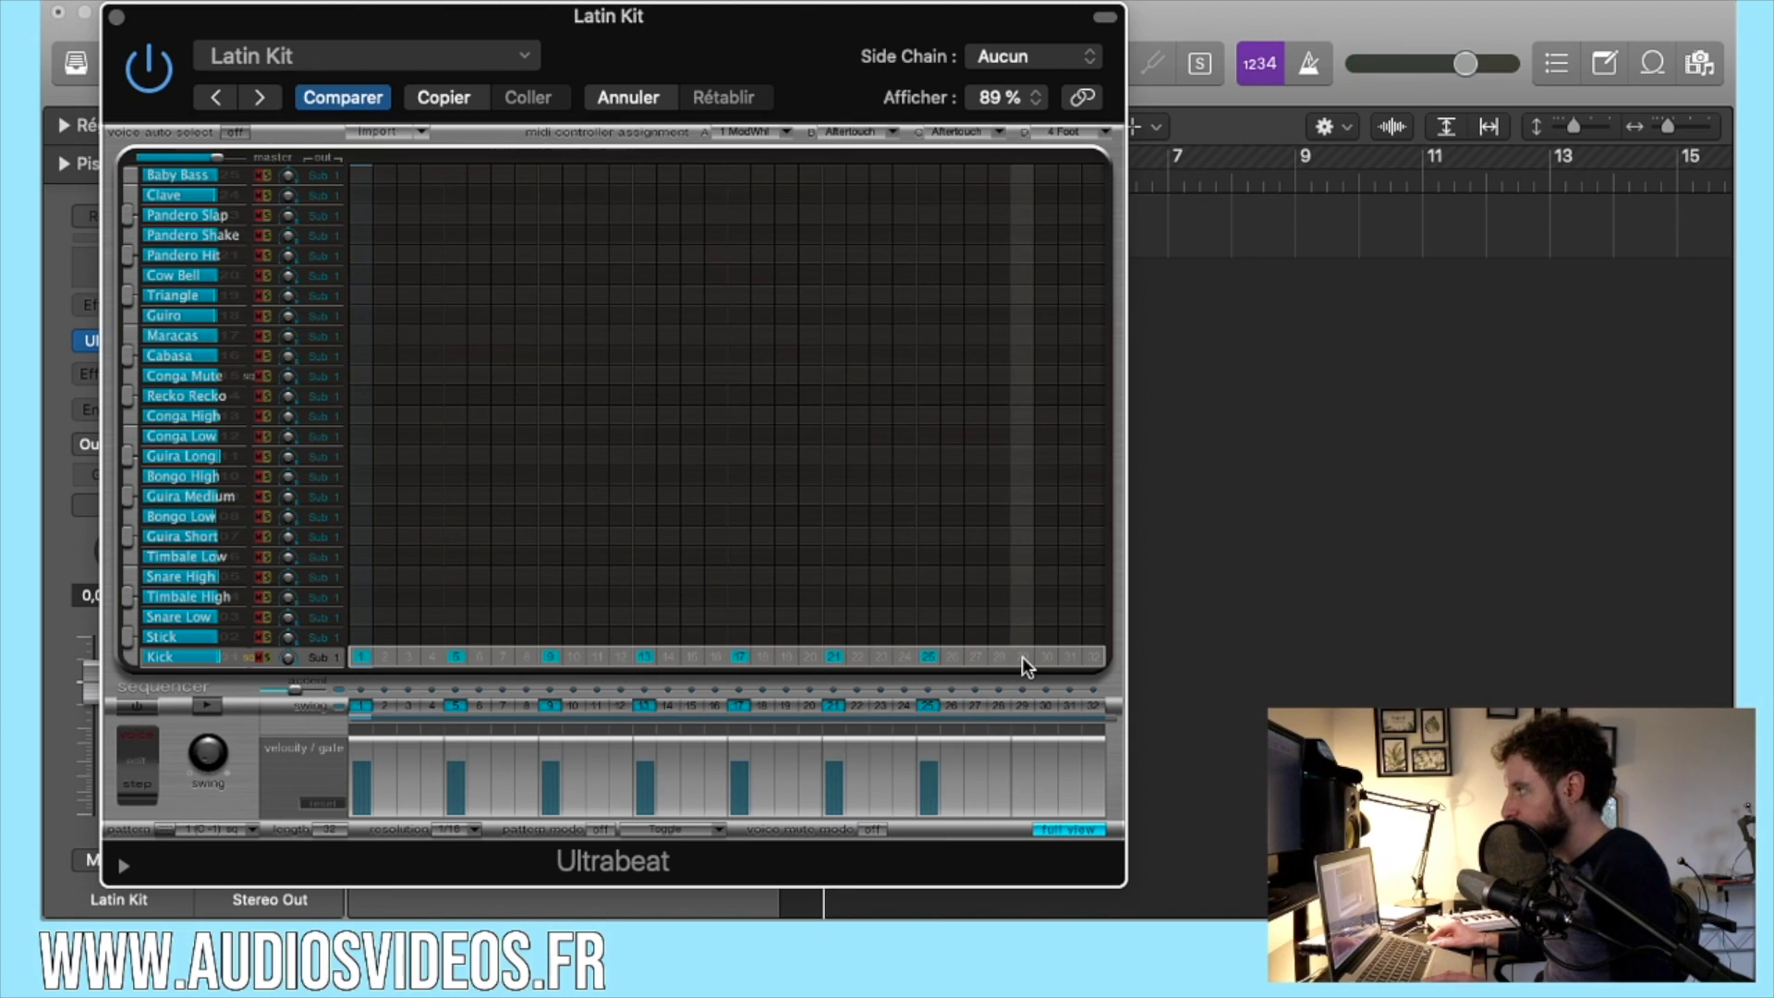
Program the Snare Low row with hits on steps 2, 4, 7, 10, 12, 15, 18, 20, 23, 26, 28 and 31.
left_click(129, 626)
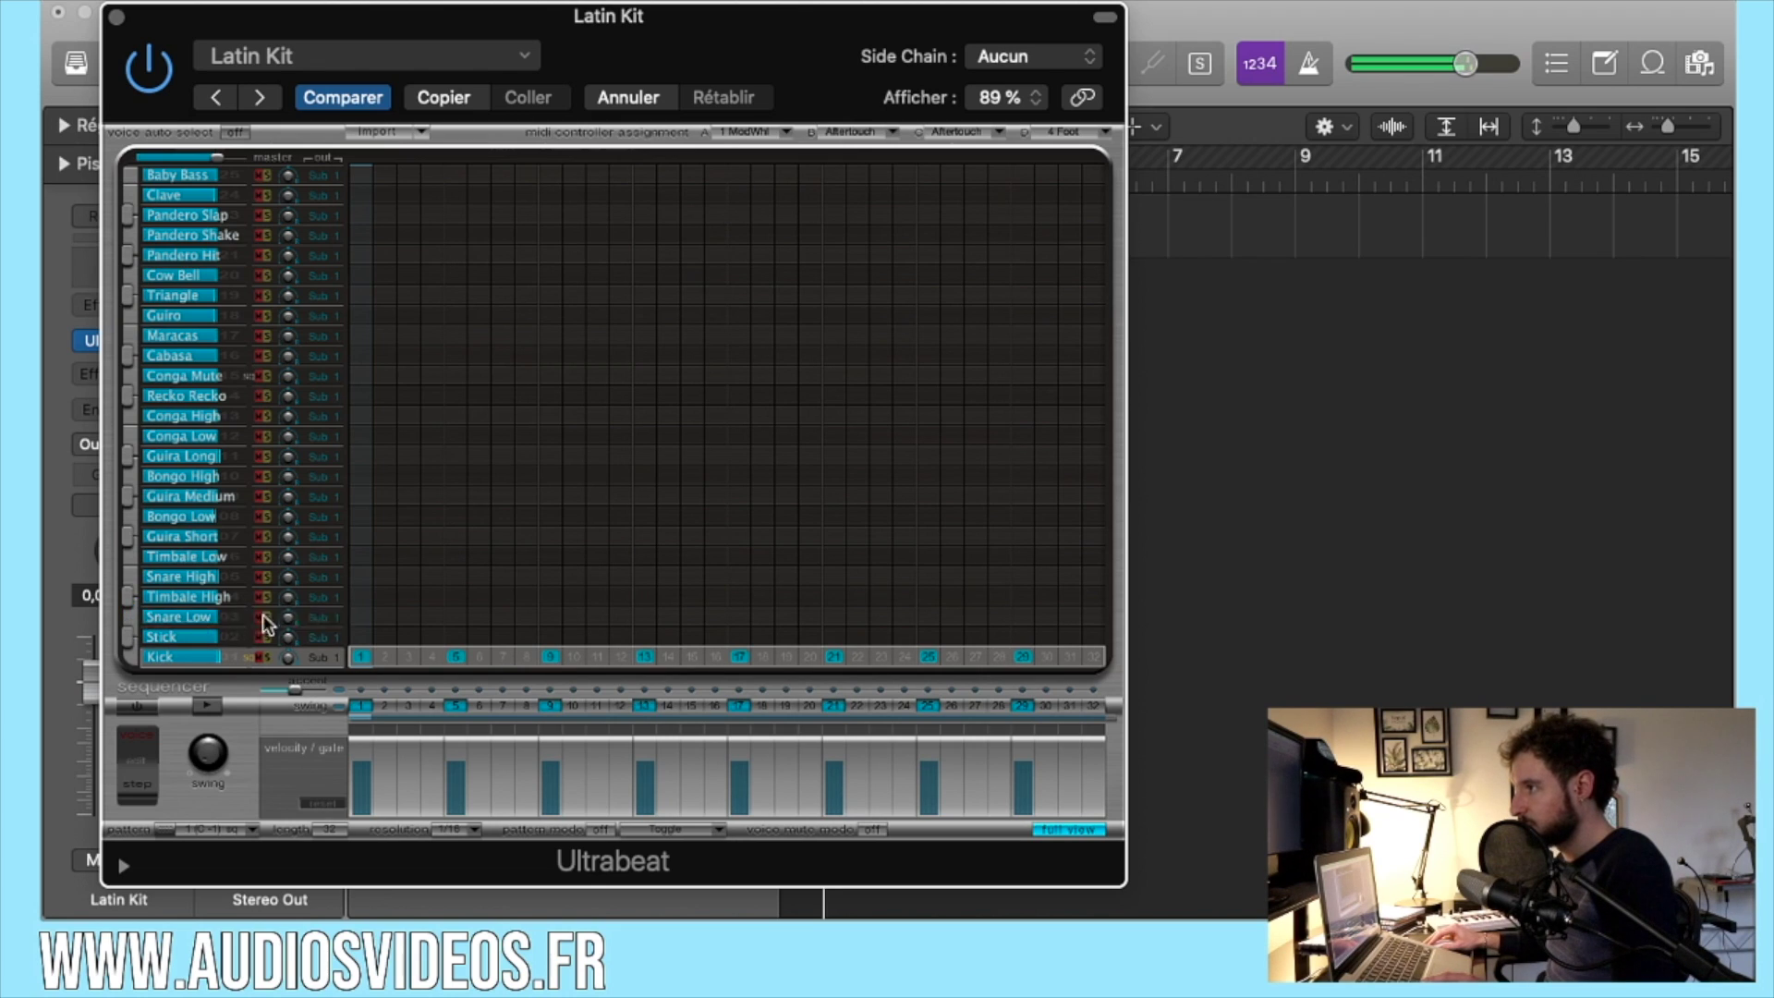
left_click(385, 618)
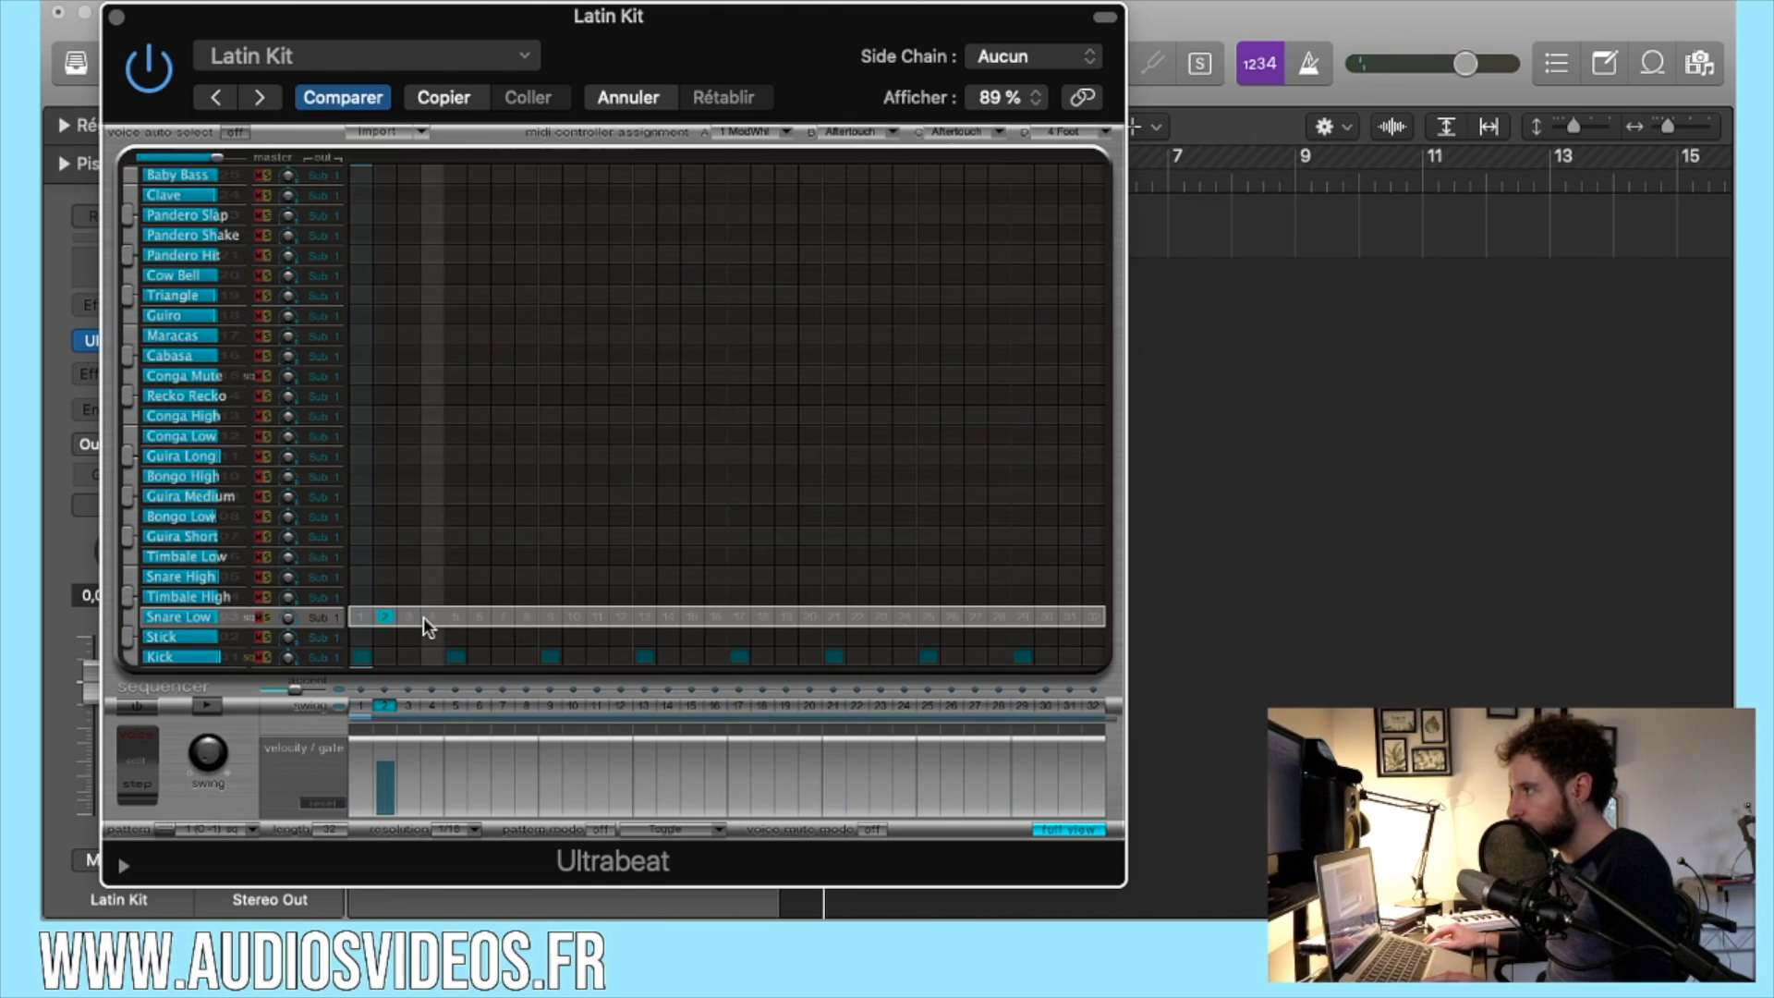
left_click(432, 618)
left_click(503, 618)
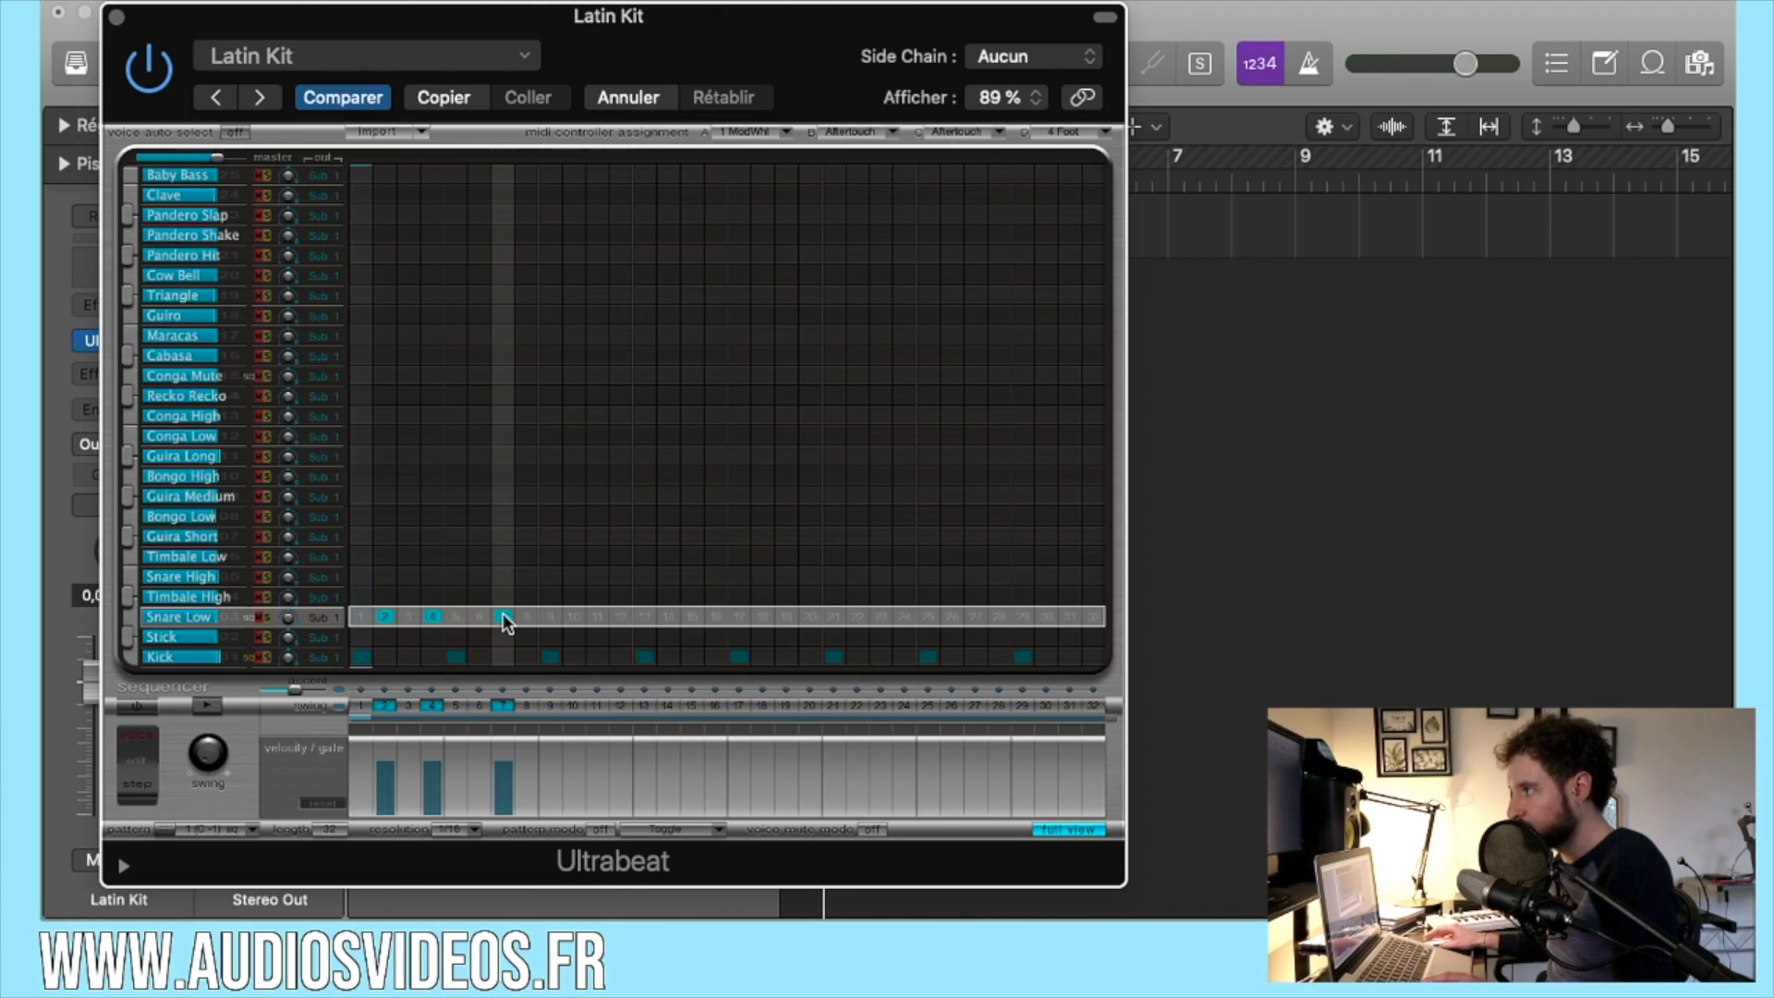
left_click(574, 618)
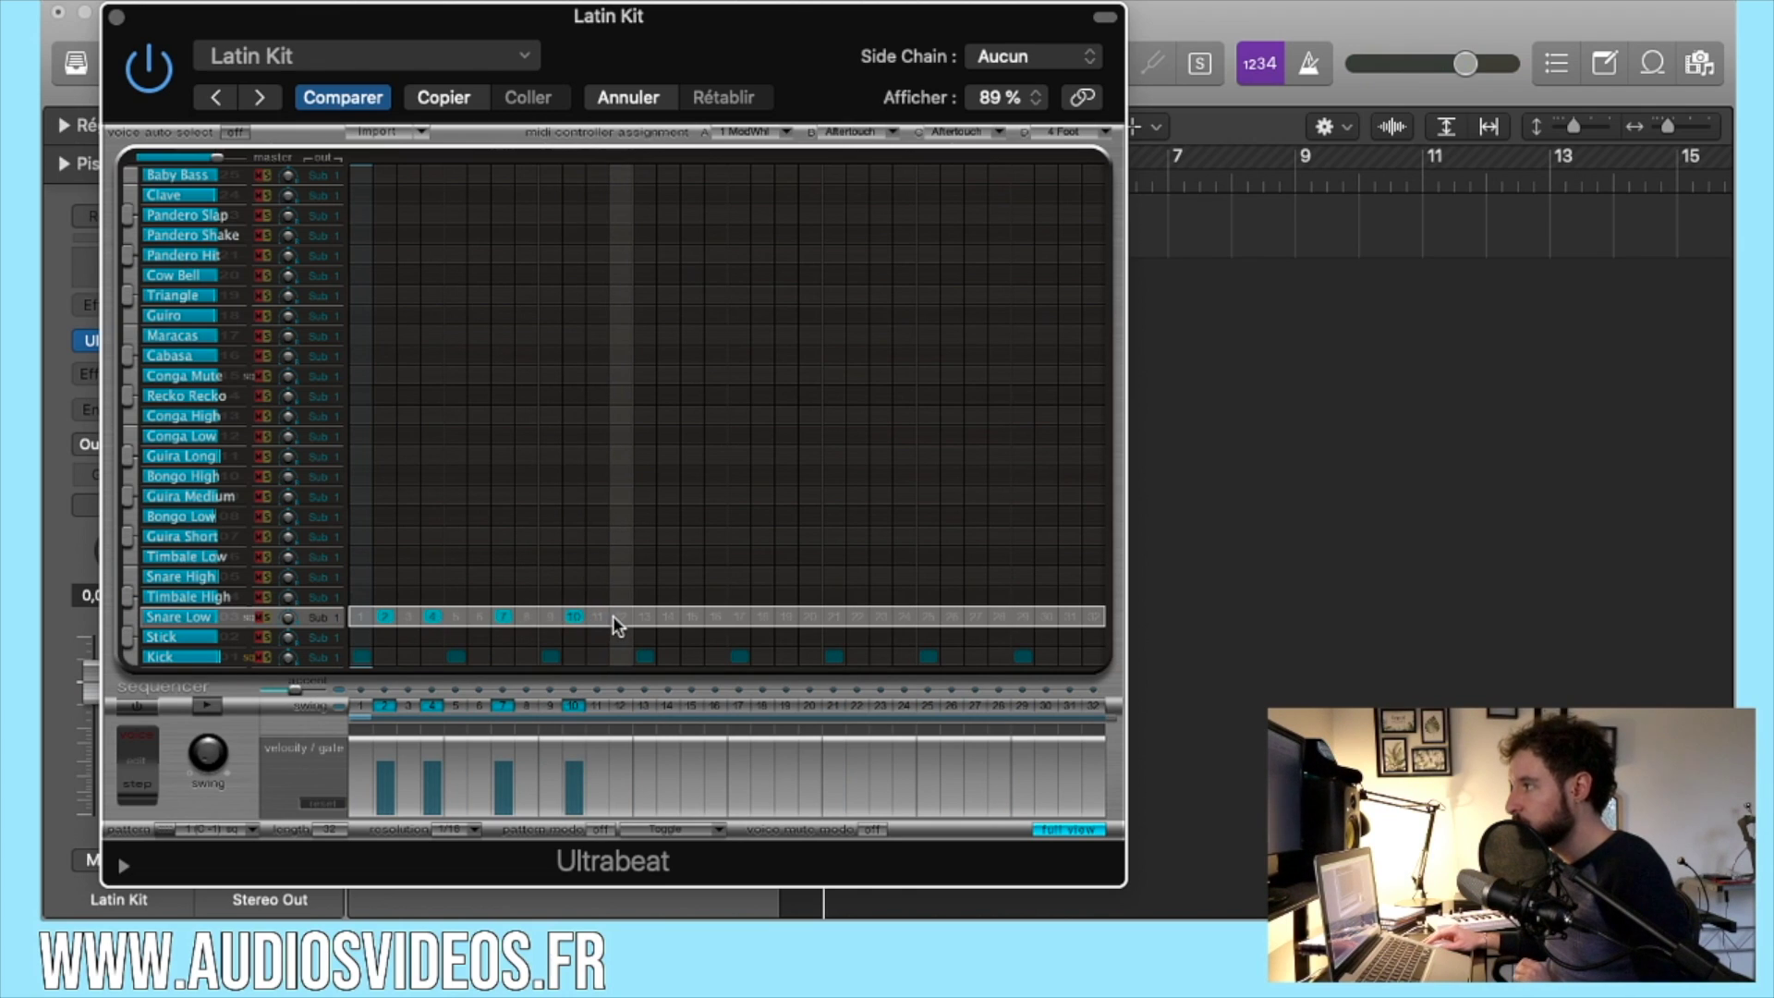
left_click(695, 619)
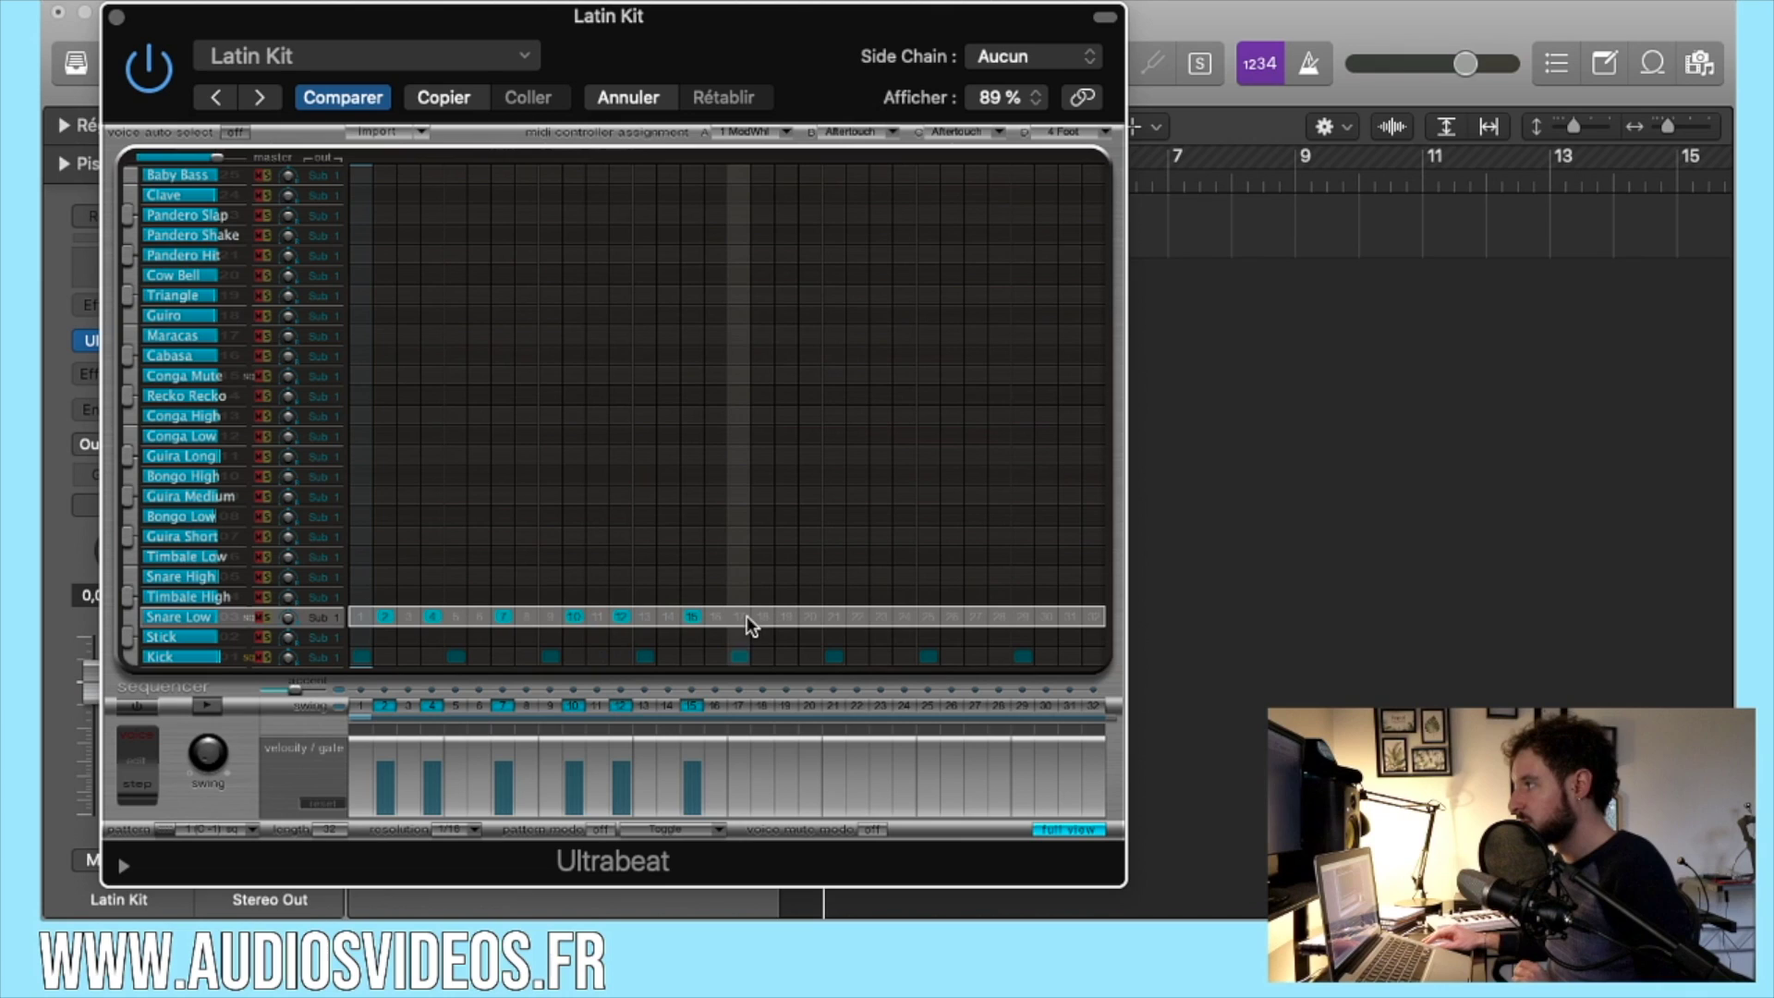
left_click(810, 619)
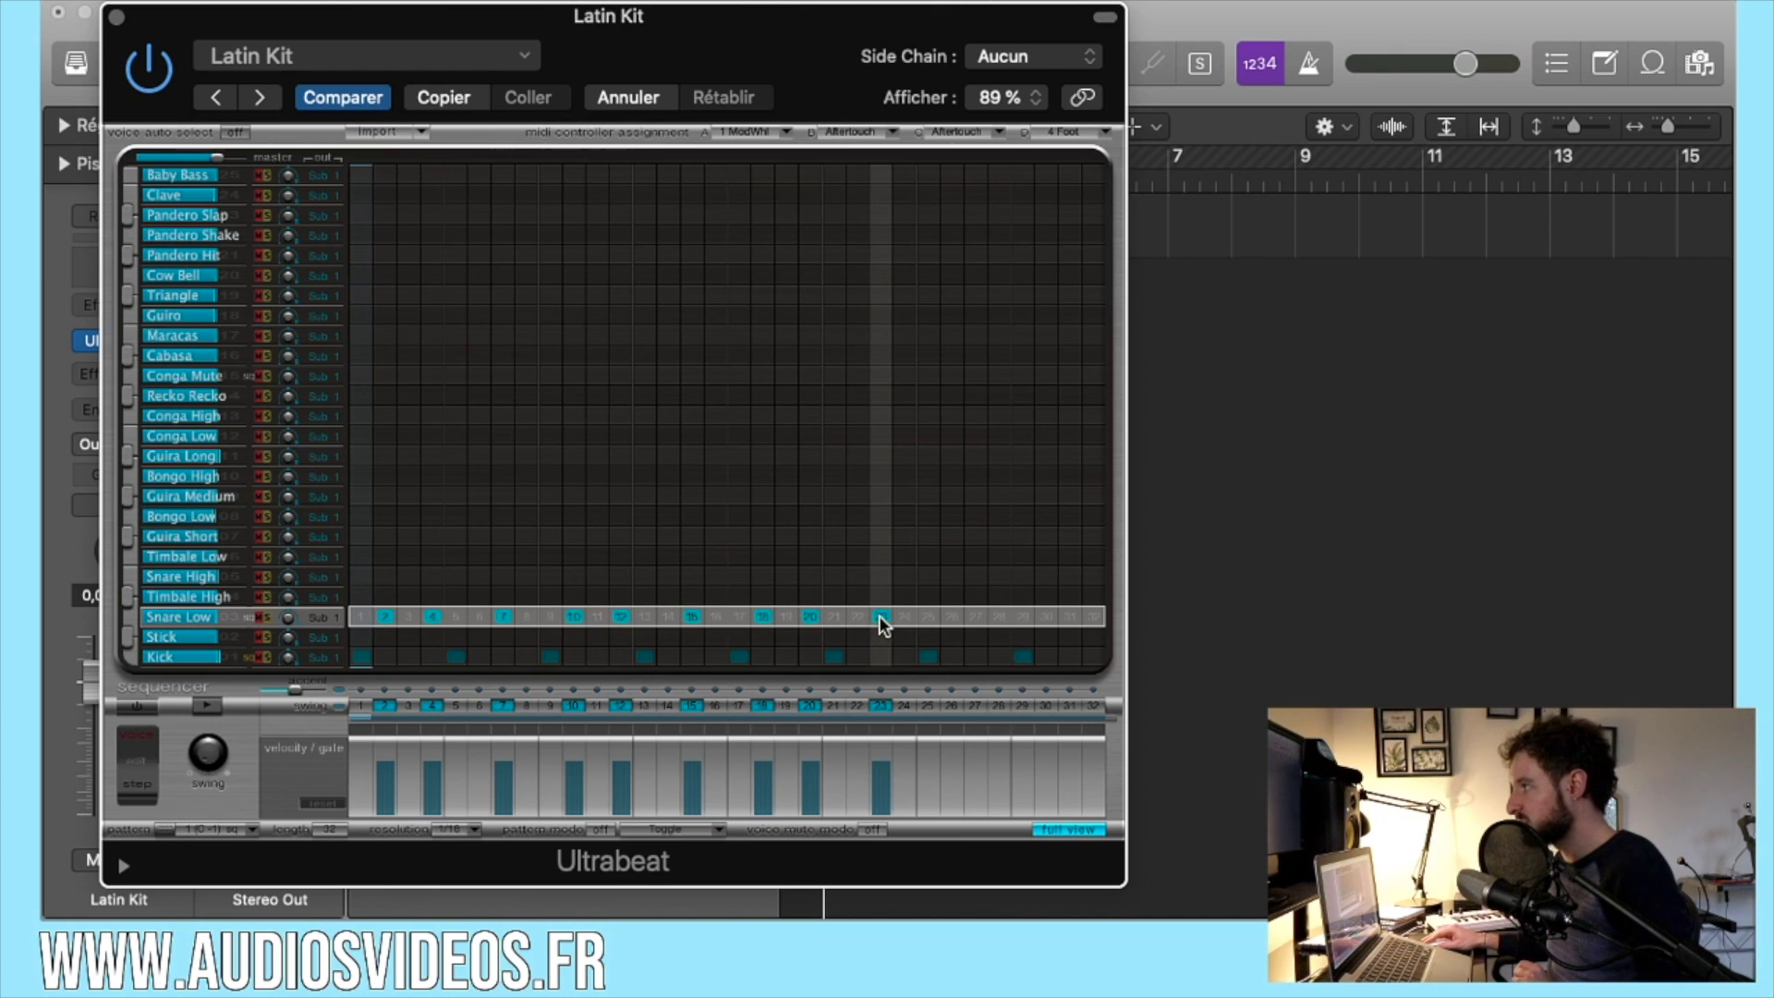
left_click(952, 619)
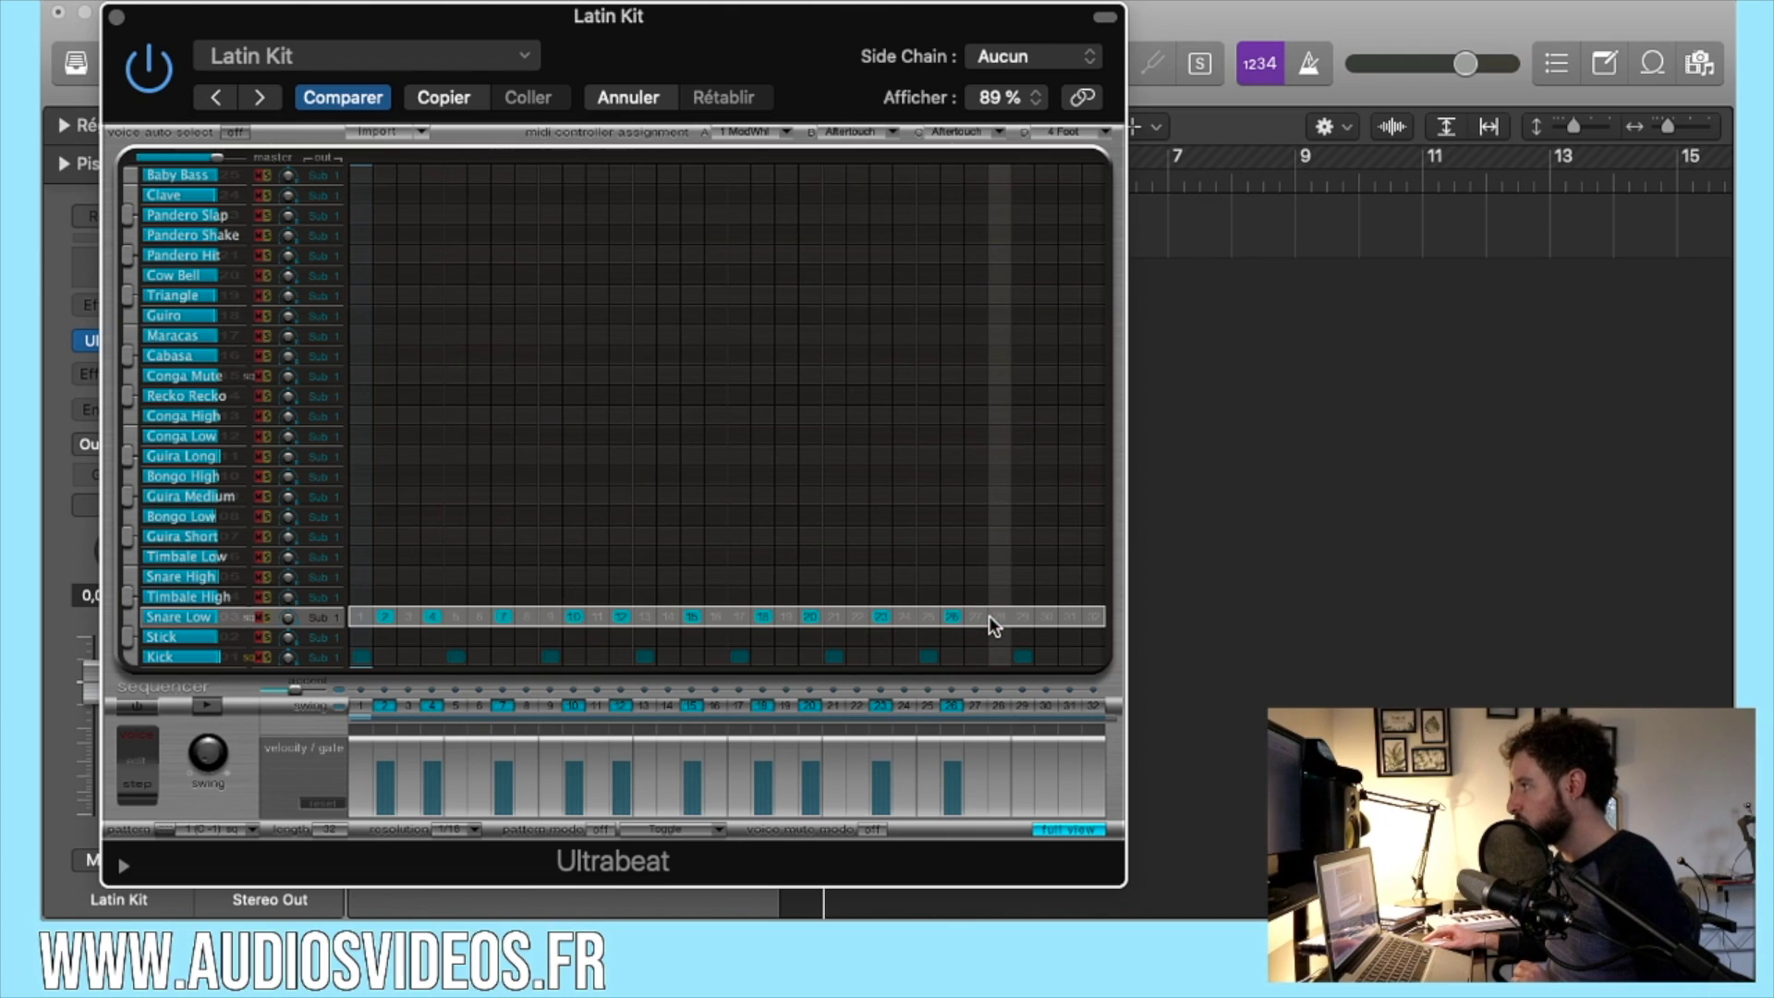
left_click(1067, 617)
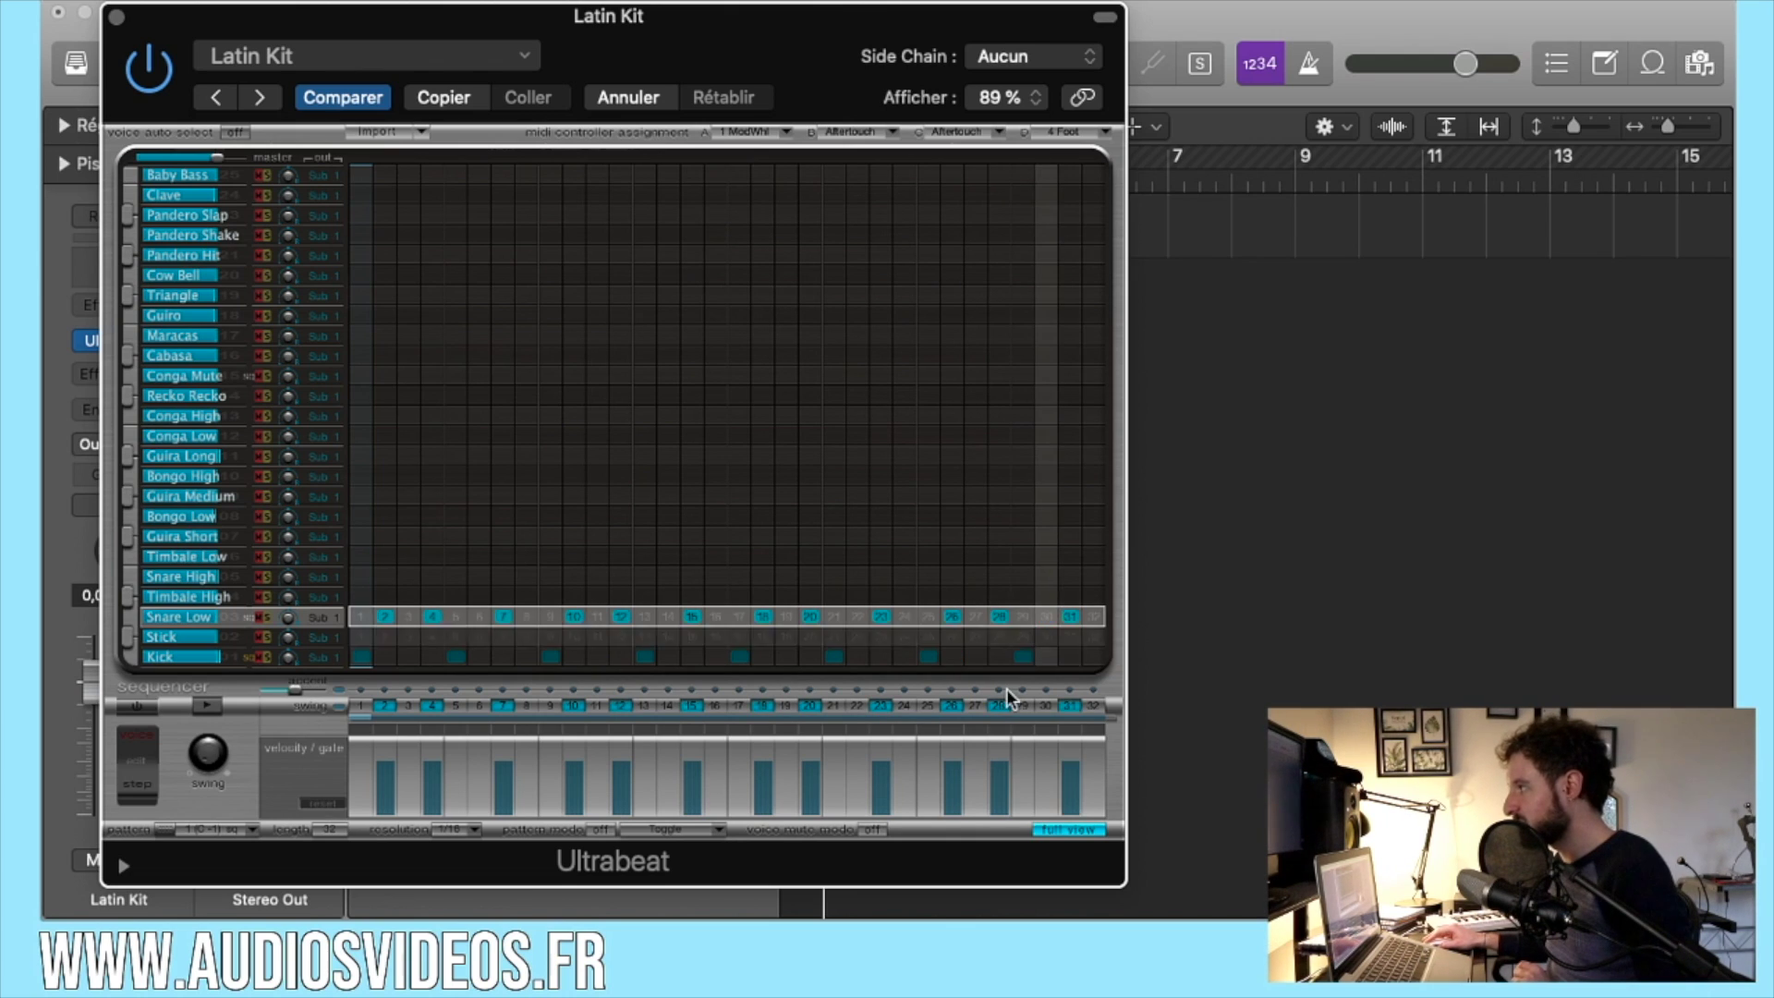
Audition the kick and snare pattern in the sequencer and place it as a MIDI region at bar 7 of the Latin Kit track.
left_click(207, 708)
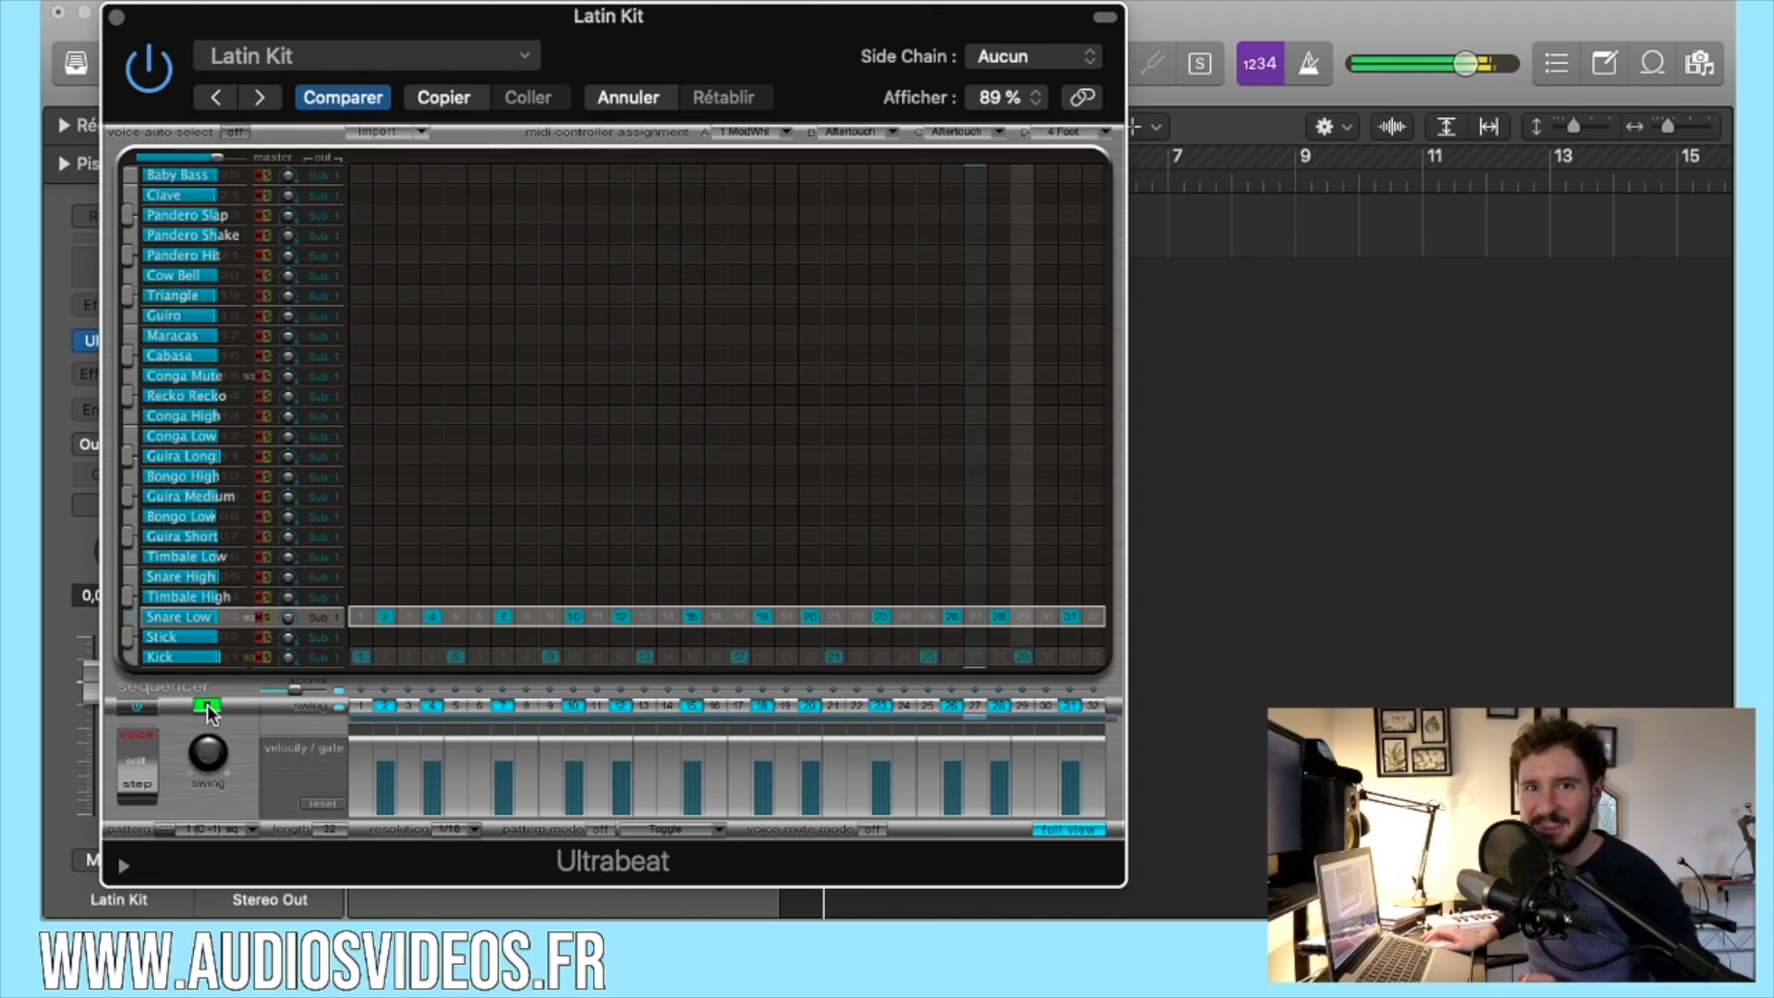
left_click(207, 707)
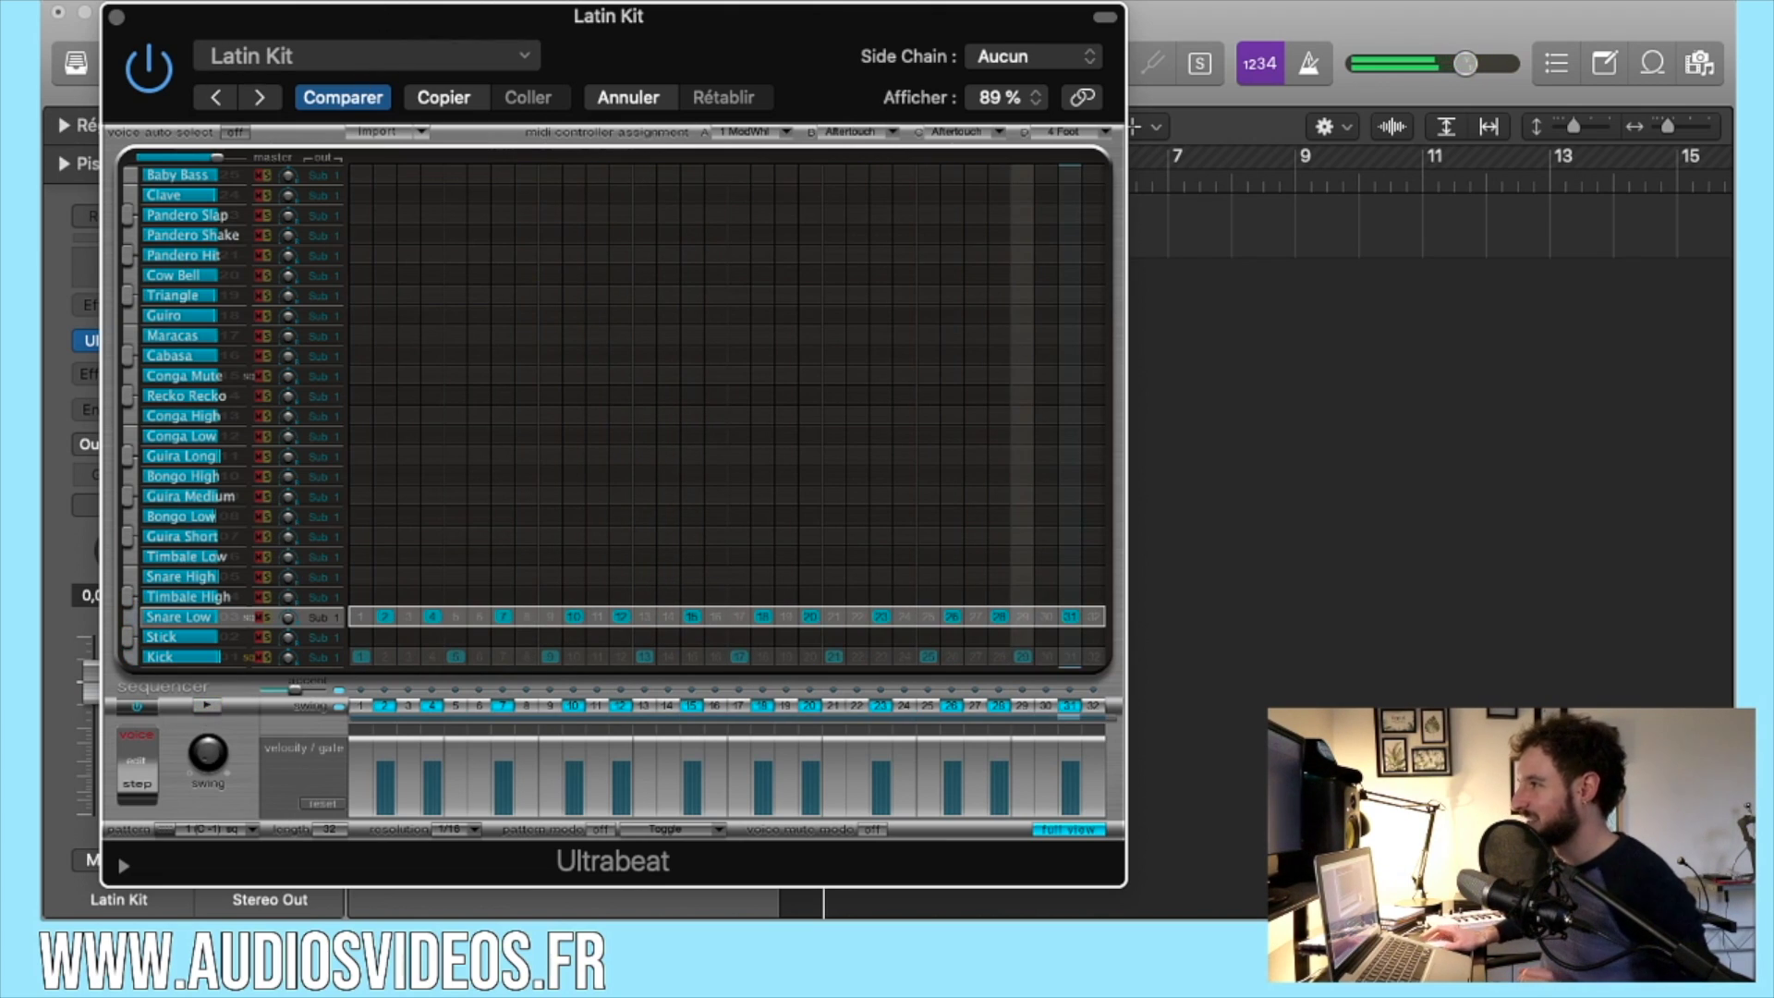
mouse_move(376, 19)
left_mouse_down()
mouse_move(1088, 16)
mouse_move(286, 3)
mouse_move(374, 5)
left_mouse_up()
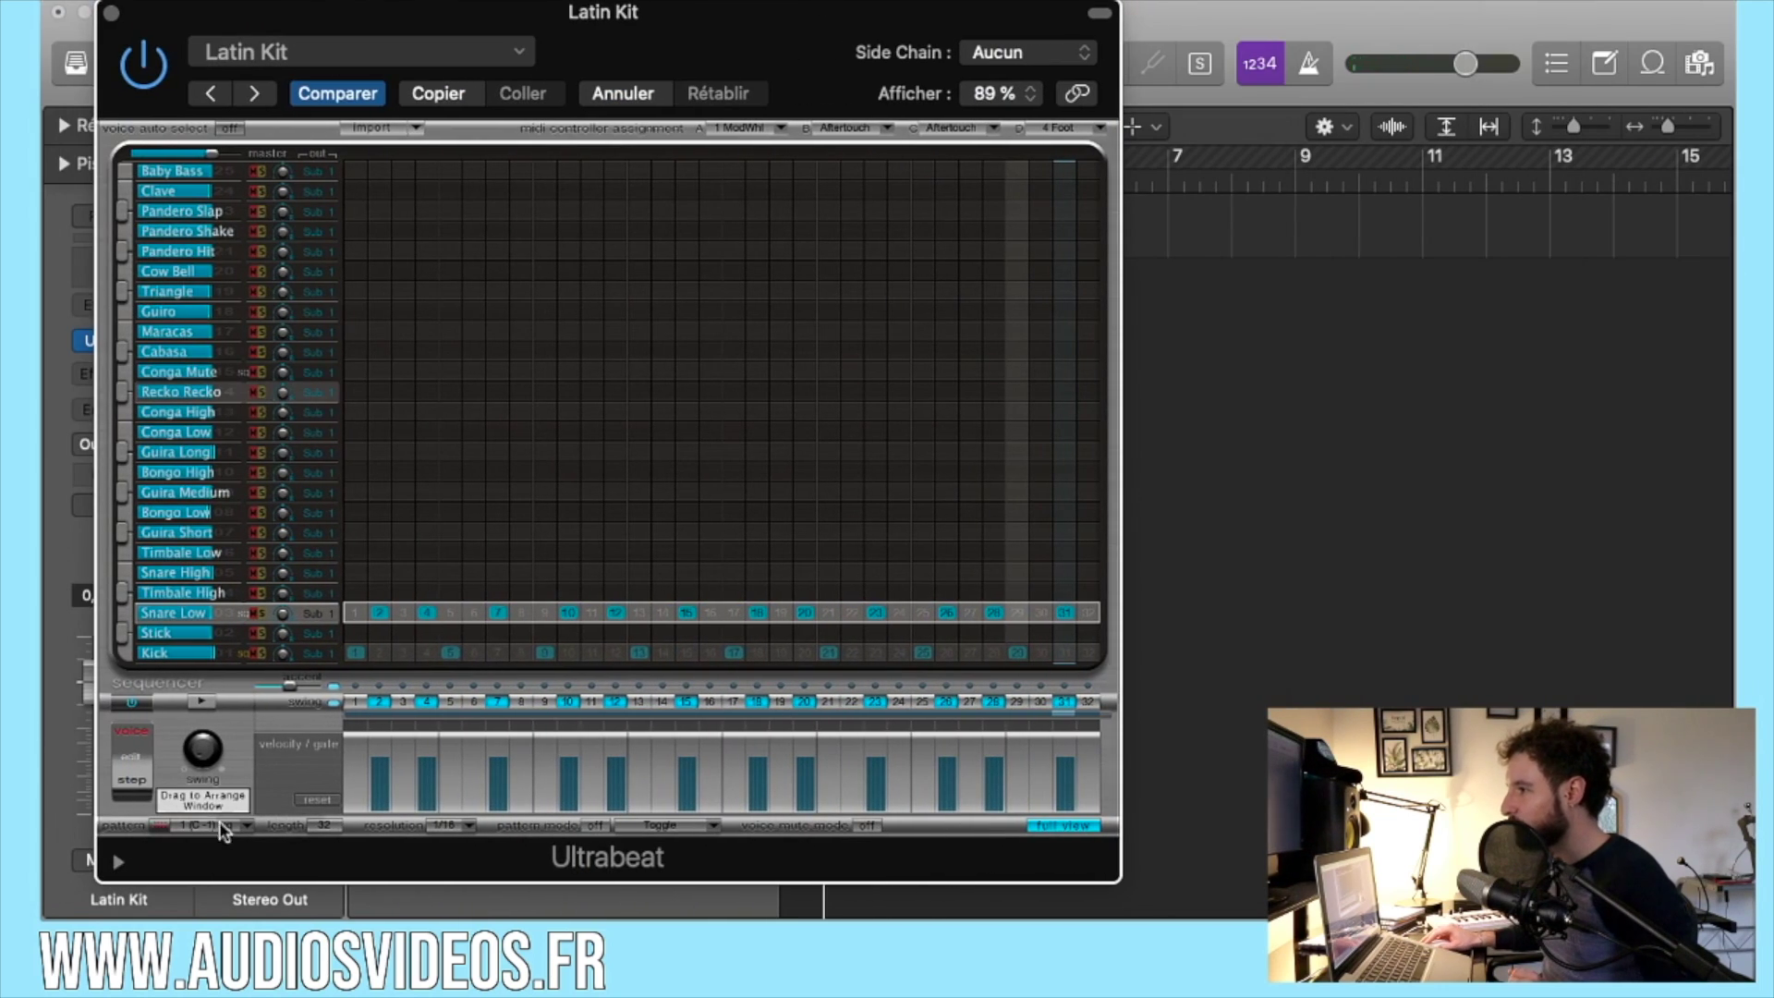
left_click_drag(1116, 386, 1168, 218)
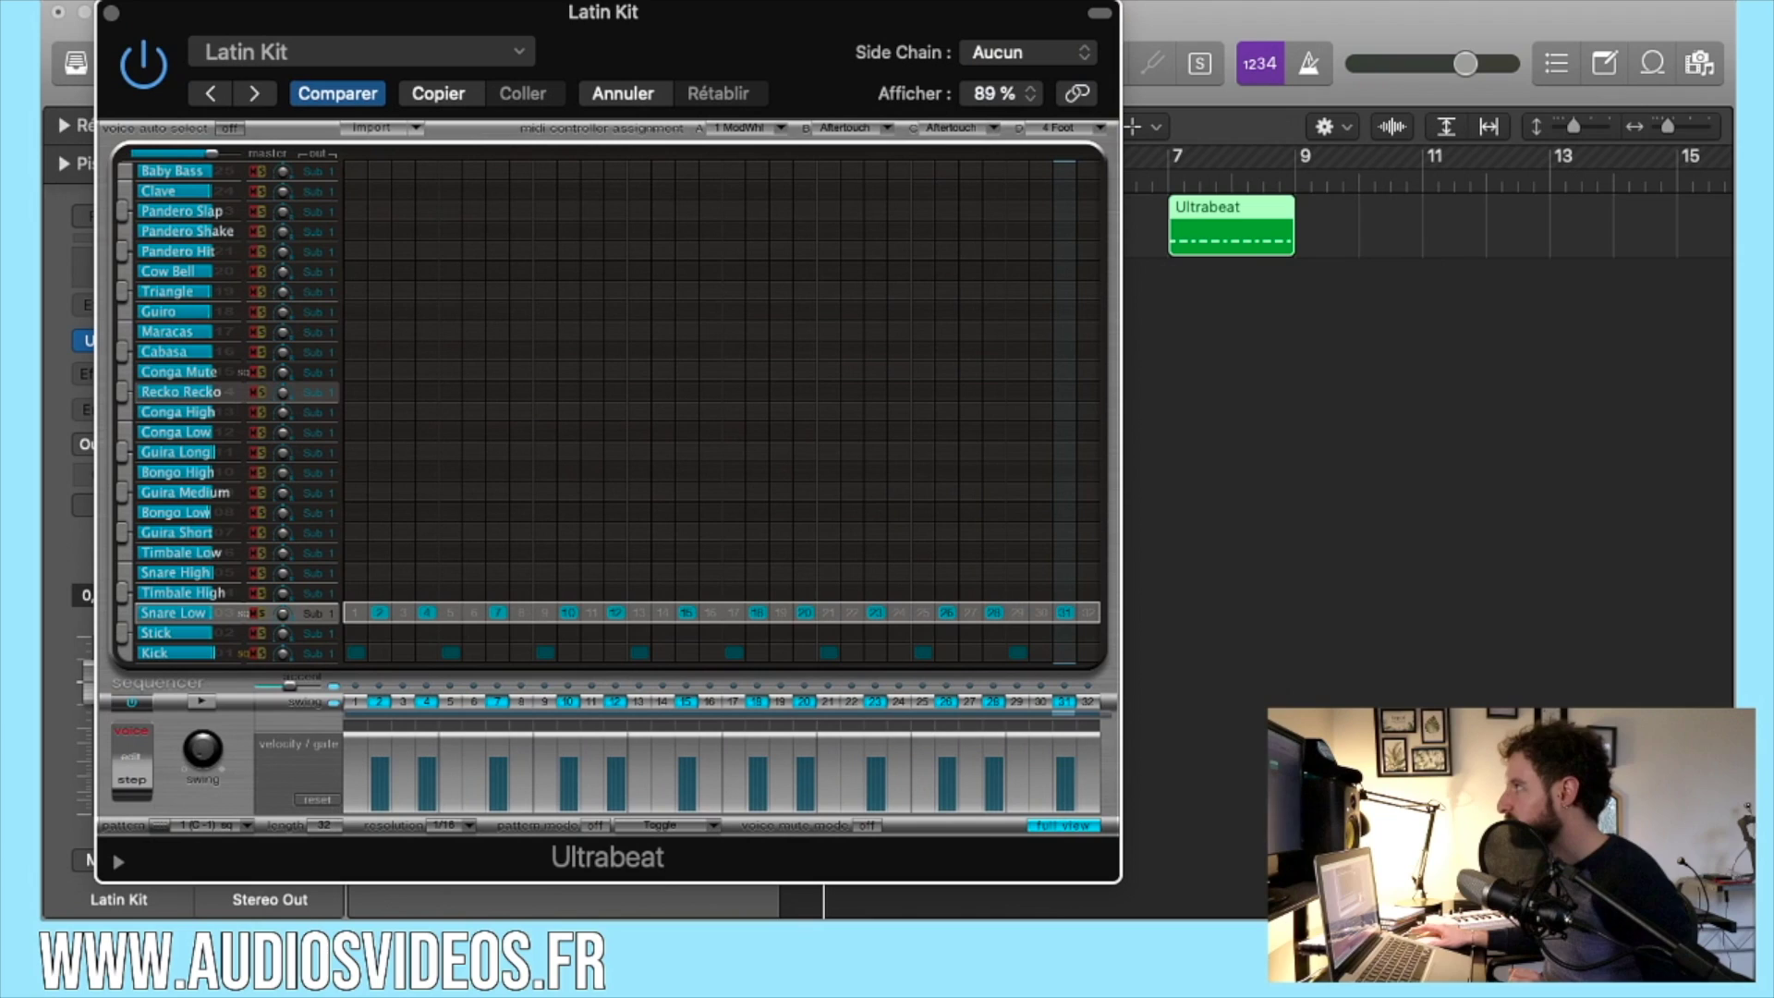
Turn off Ultrabeat's sequencer, close its window and move the Ultrabeat region to bar 1.
left_click(132, 704)
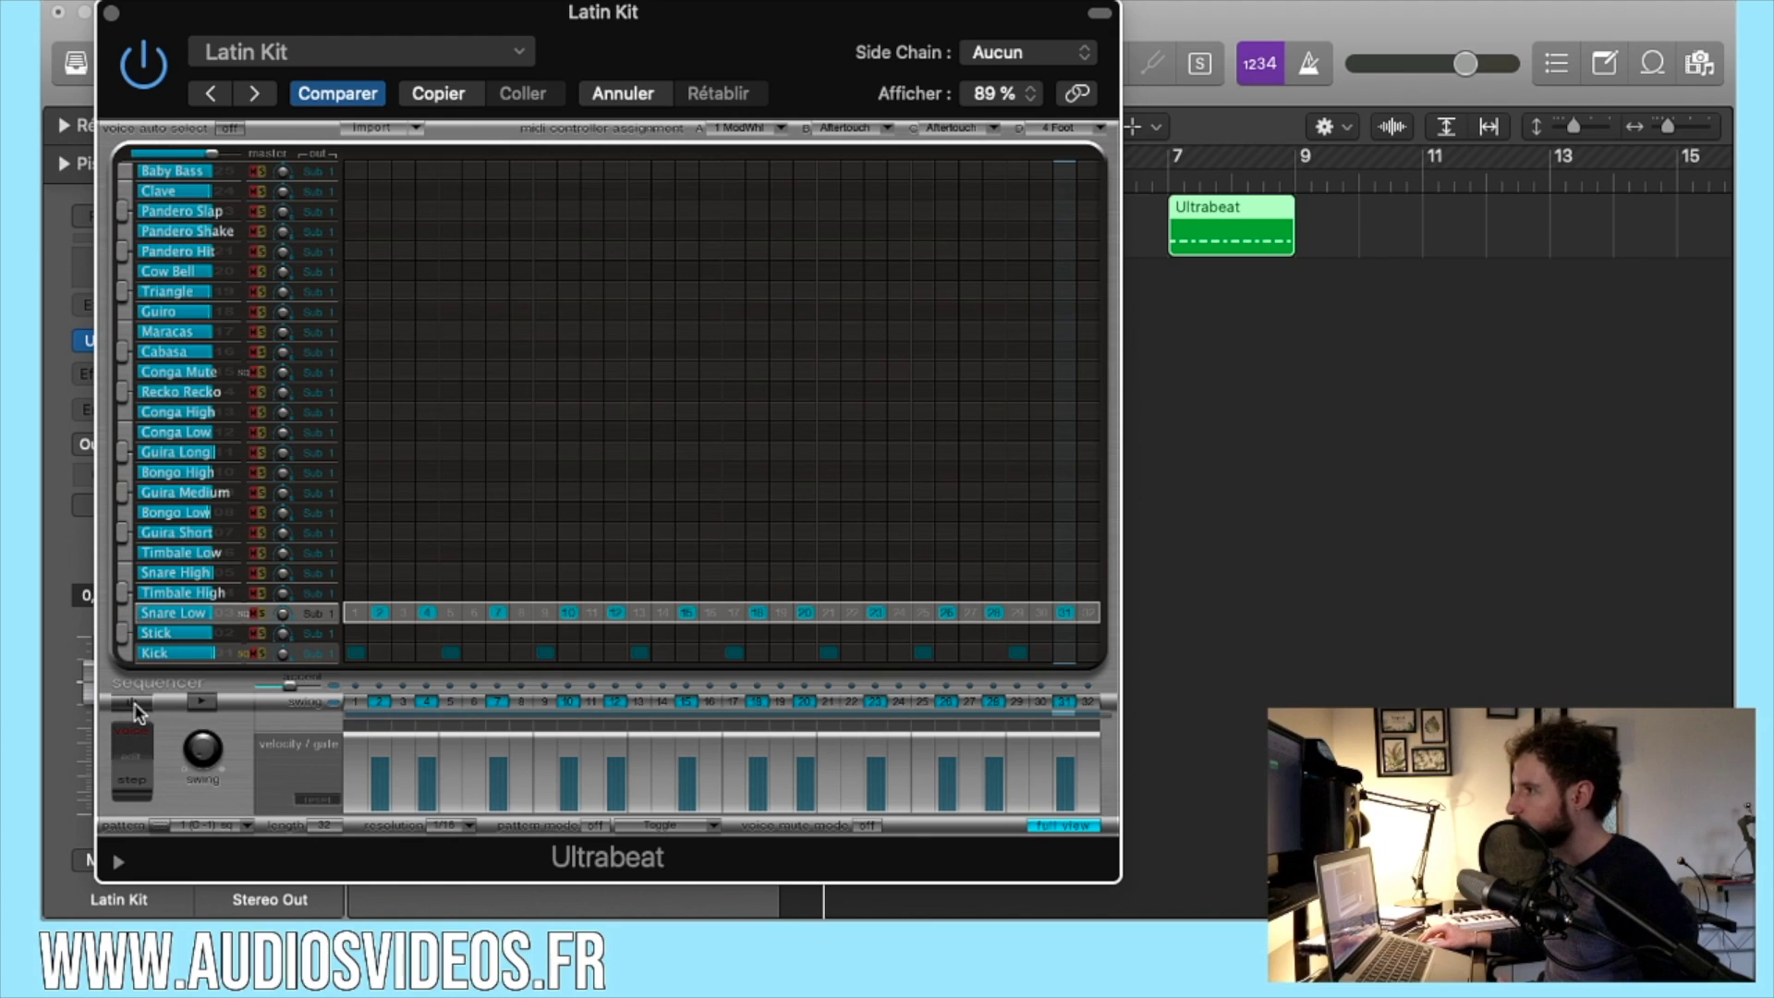
left_click(110, 14)
left_click_drag(1203, 205, 818, 209)
Open the Ultrabeat region in the piano roll, deselect all notes and align the playhead with the fourth Snare Low note.
double_click(813, 224)
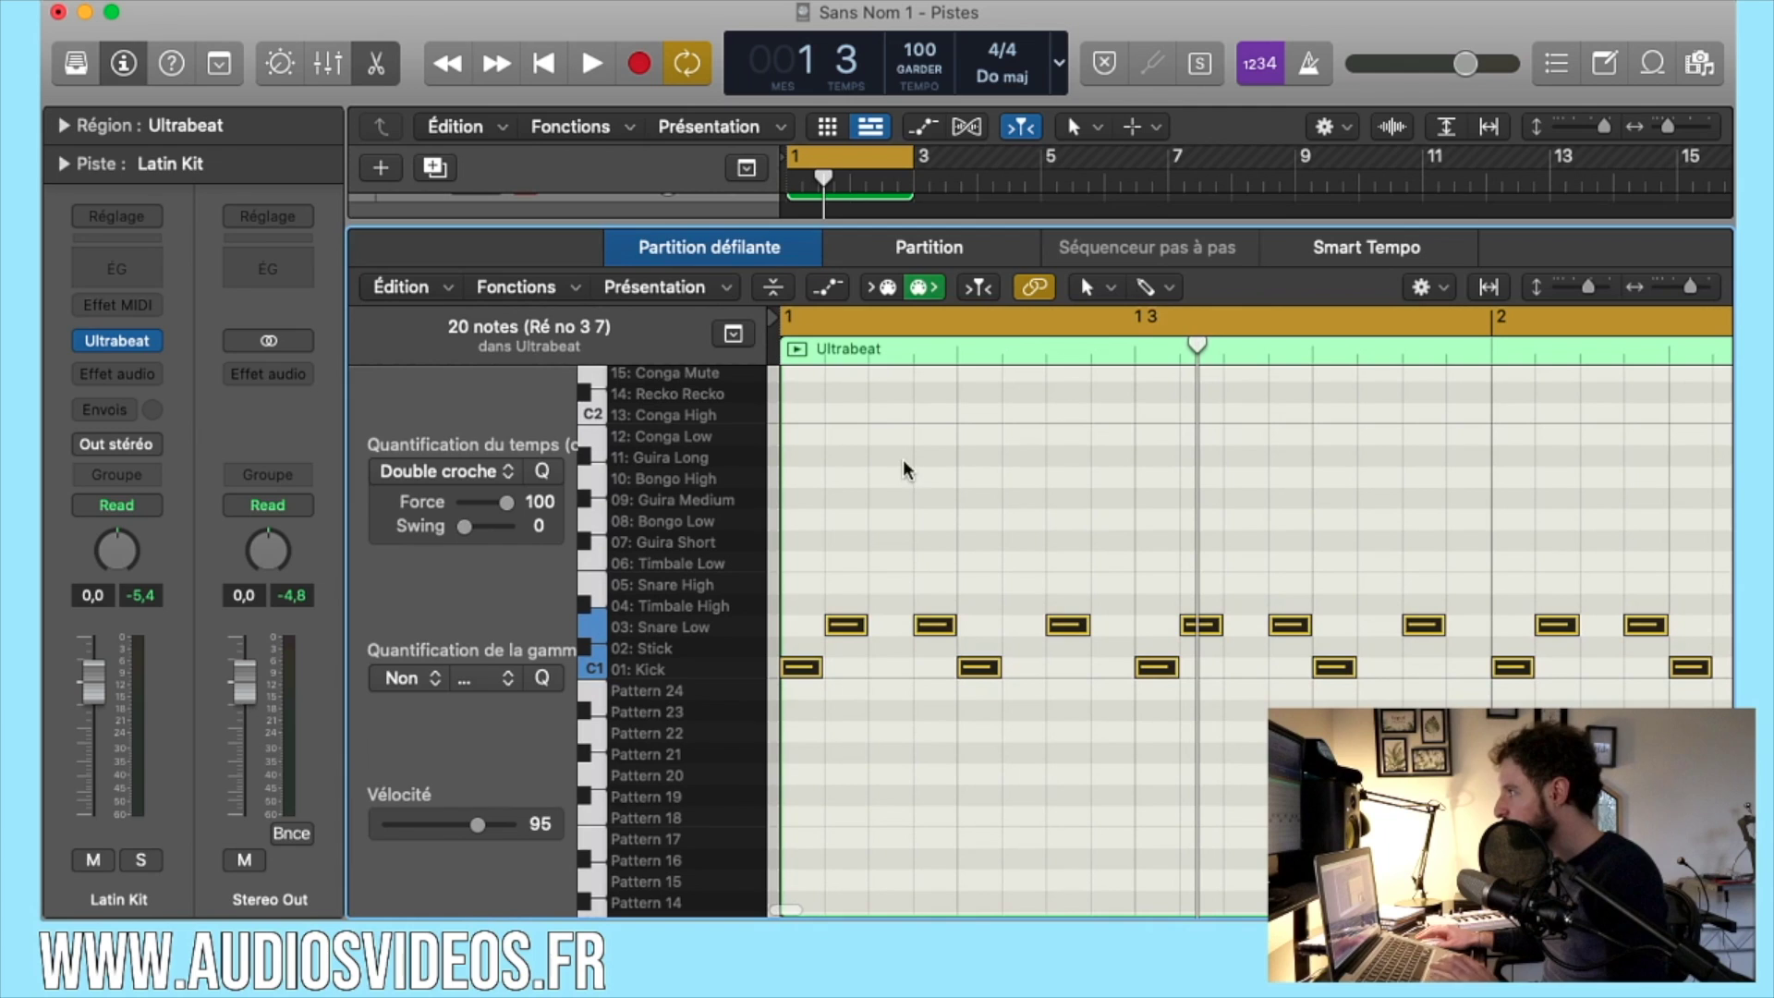
left_click(810, 518)
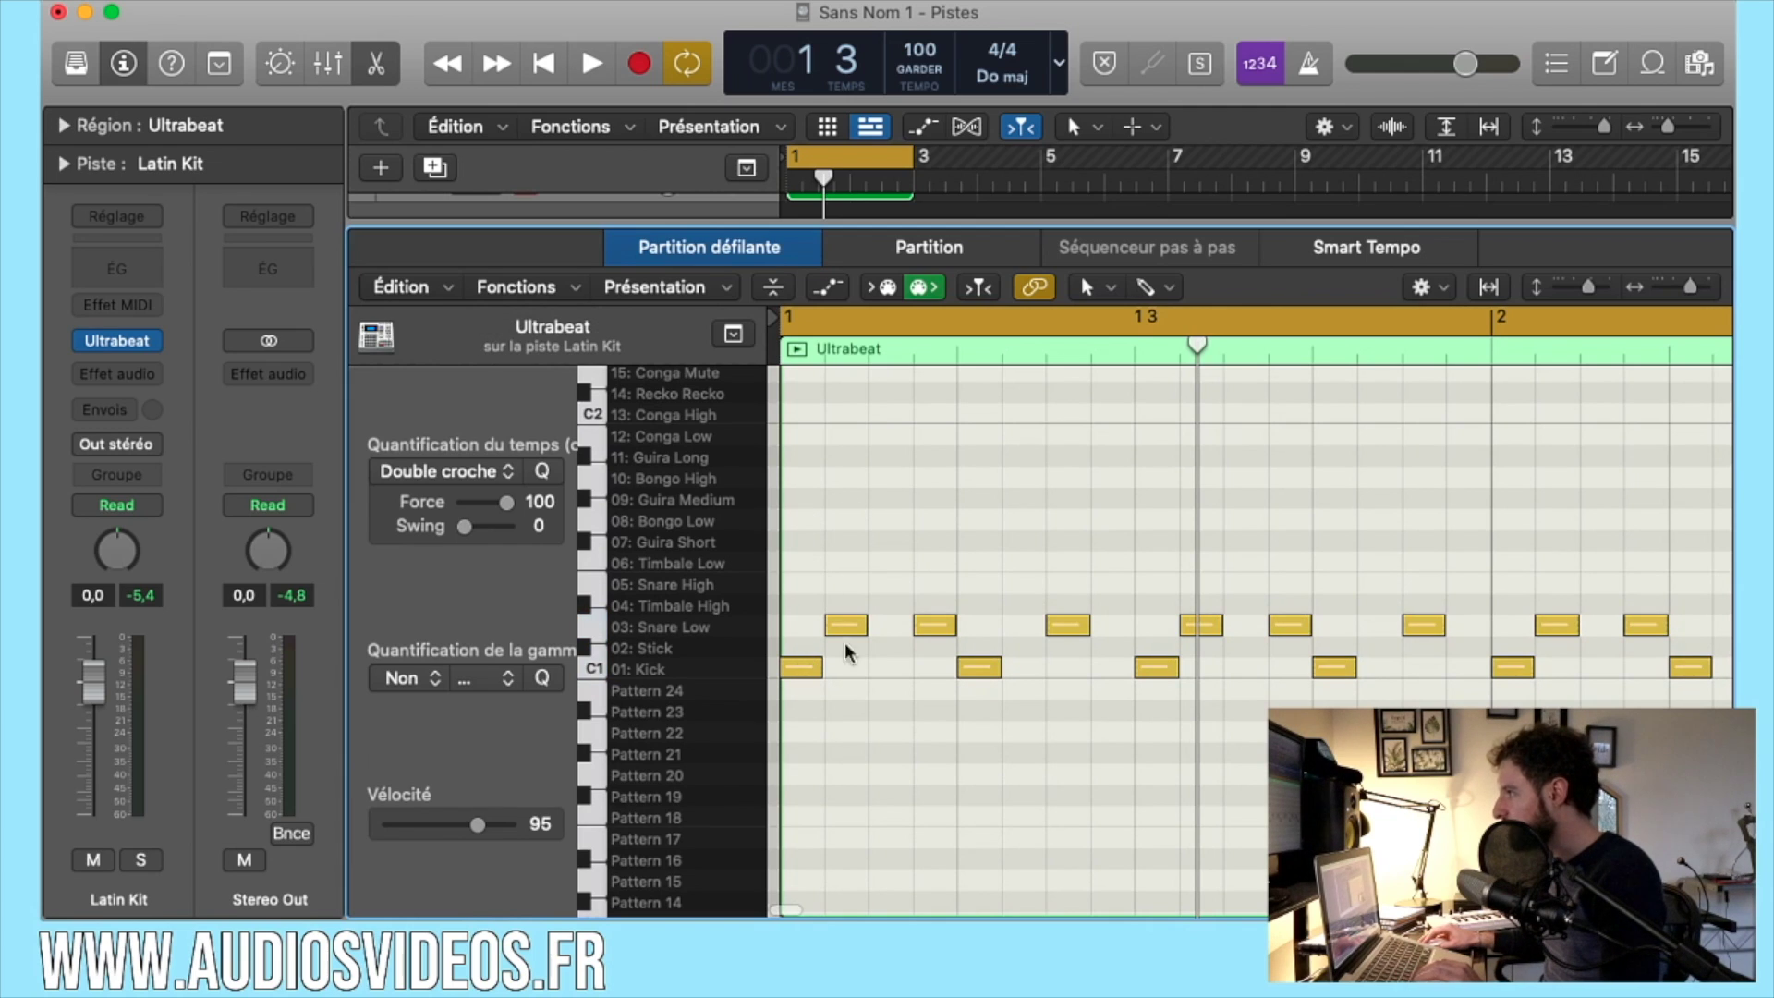
left_click_drag(1197, 344, 1180, 345)
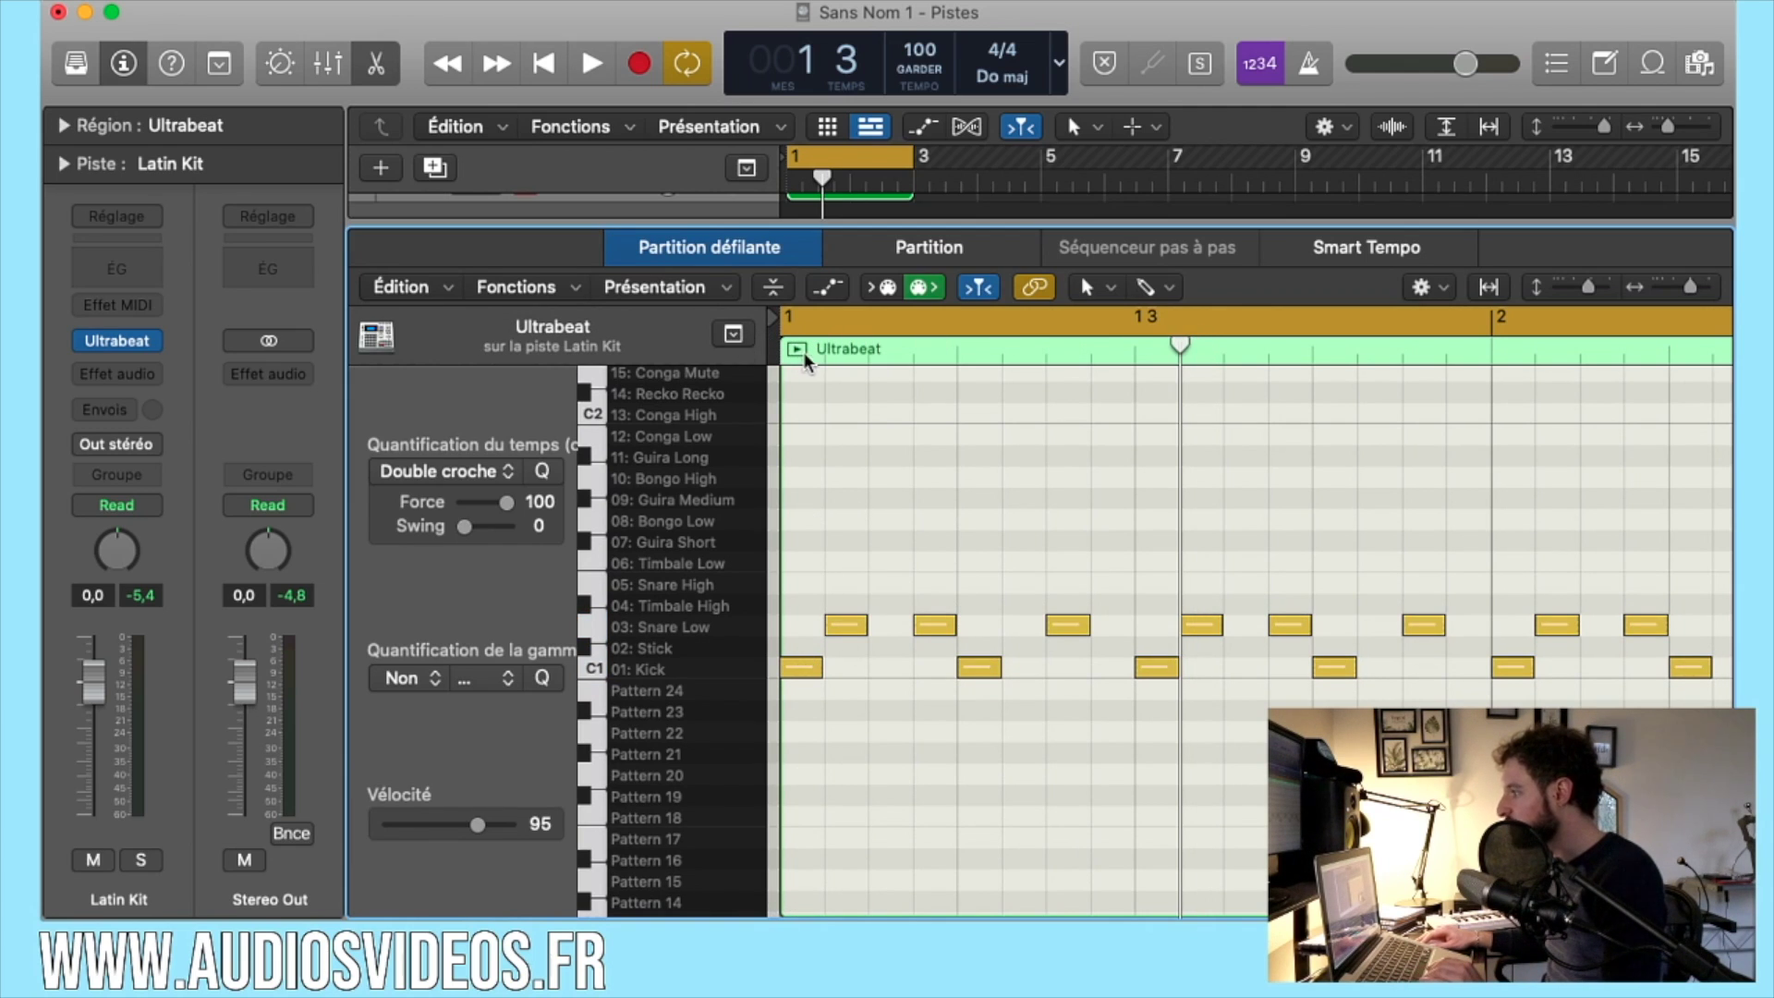
Return the playhead to the start of bar 1 and set the velocity of all Kick notes to 127.
scroll(897, 397, "down", 3)
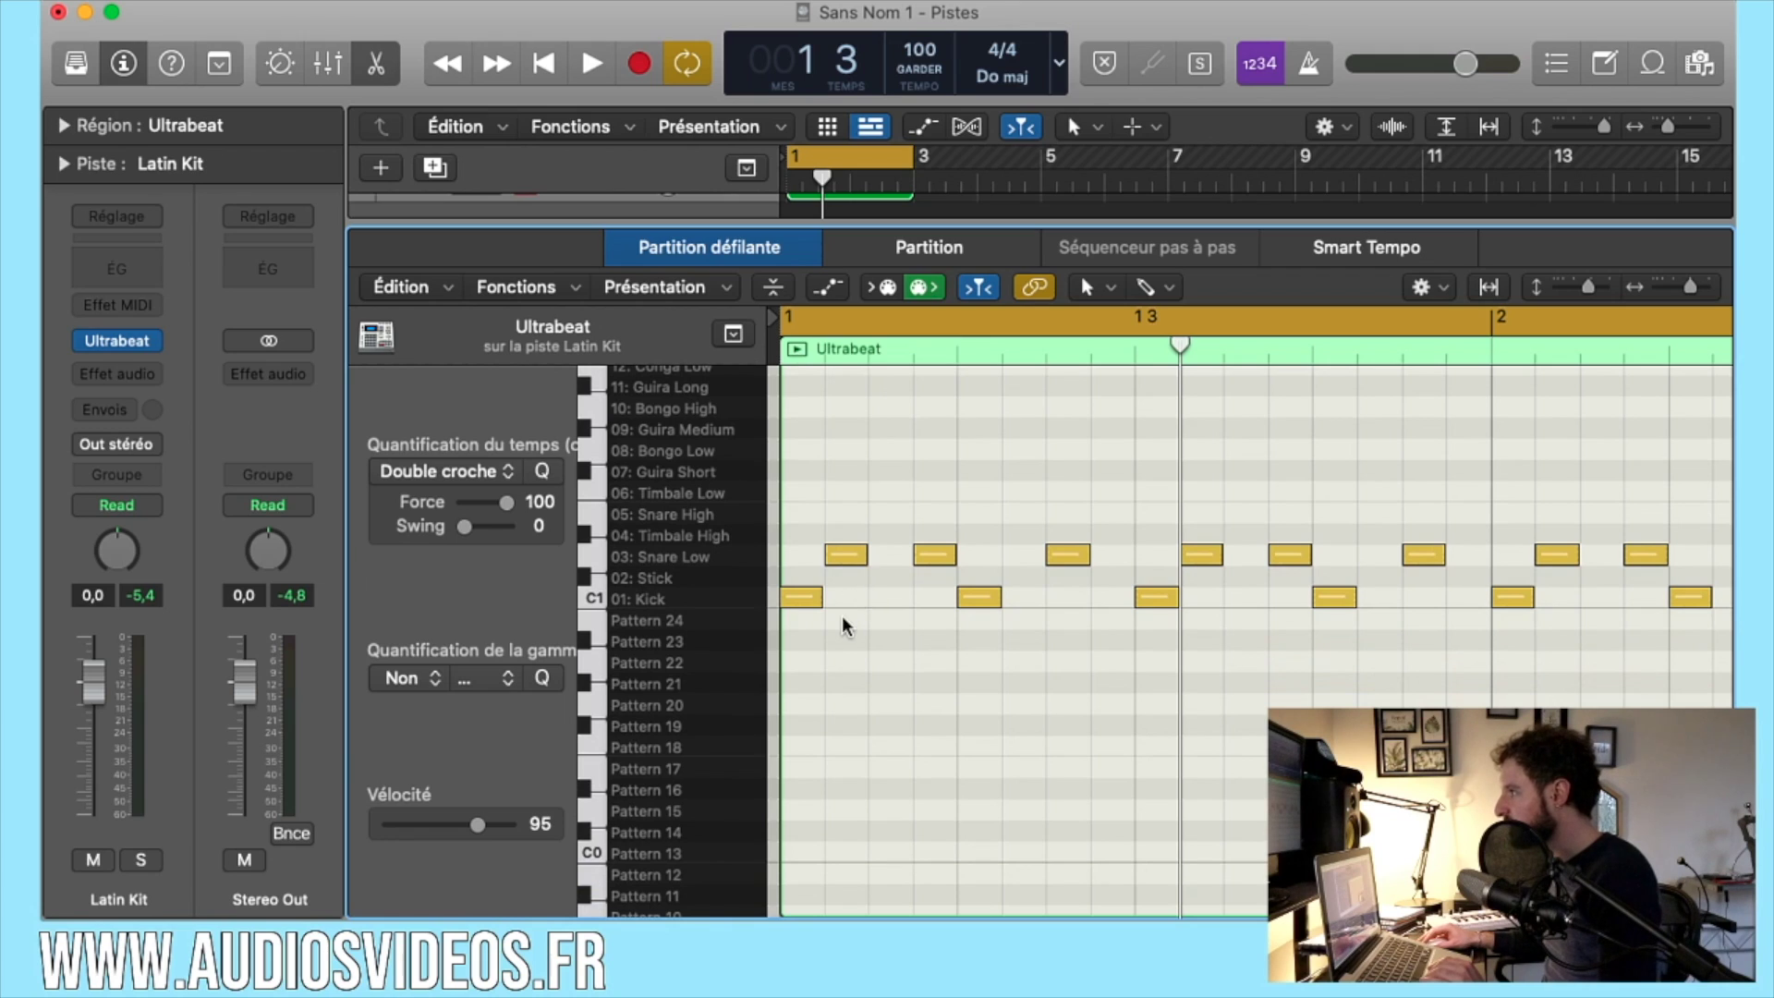
left_click_drag(1180, 344, 776, 344)
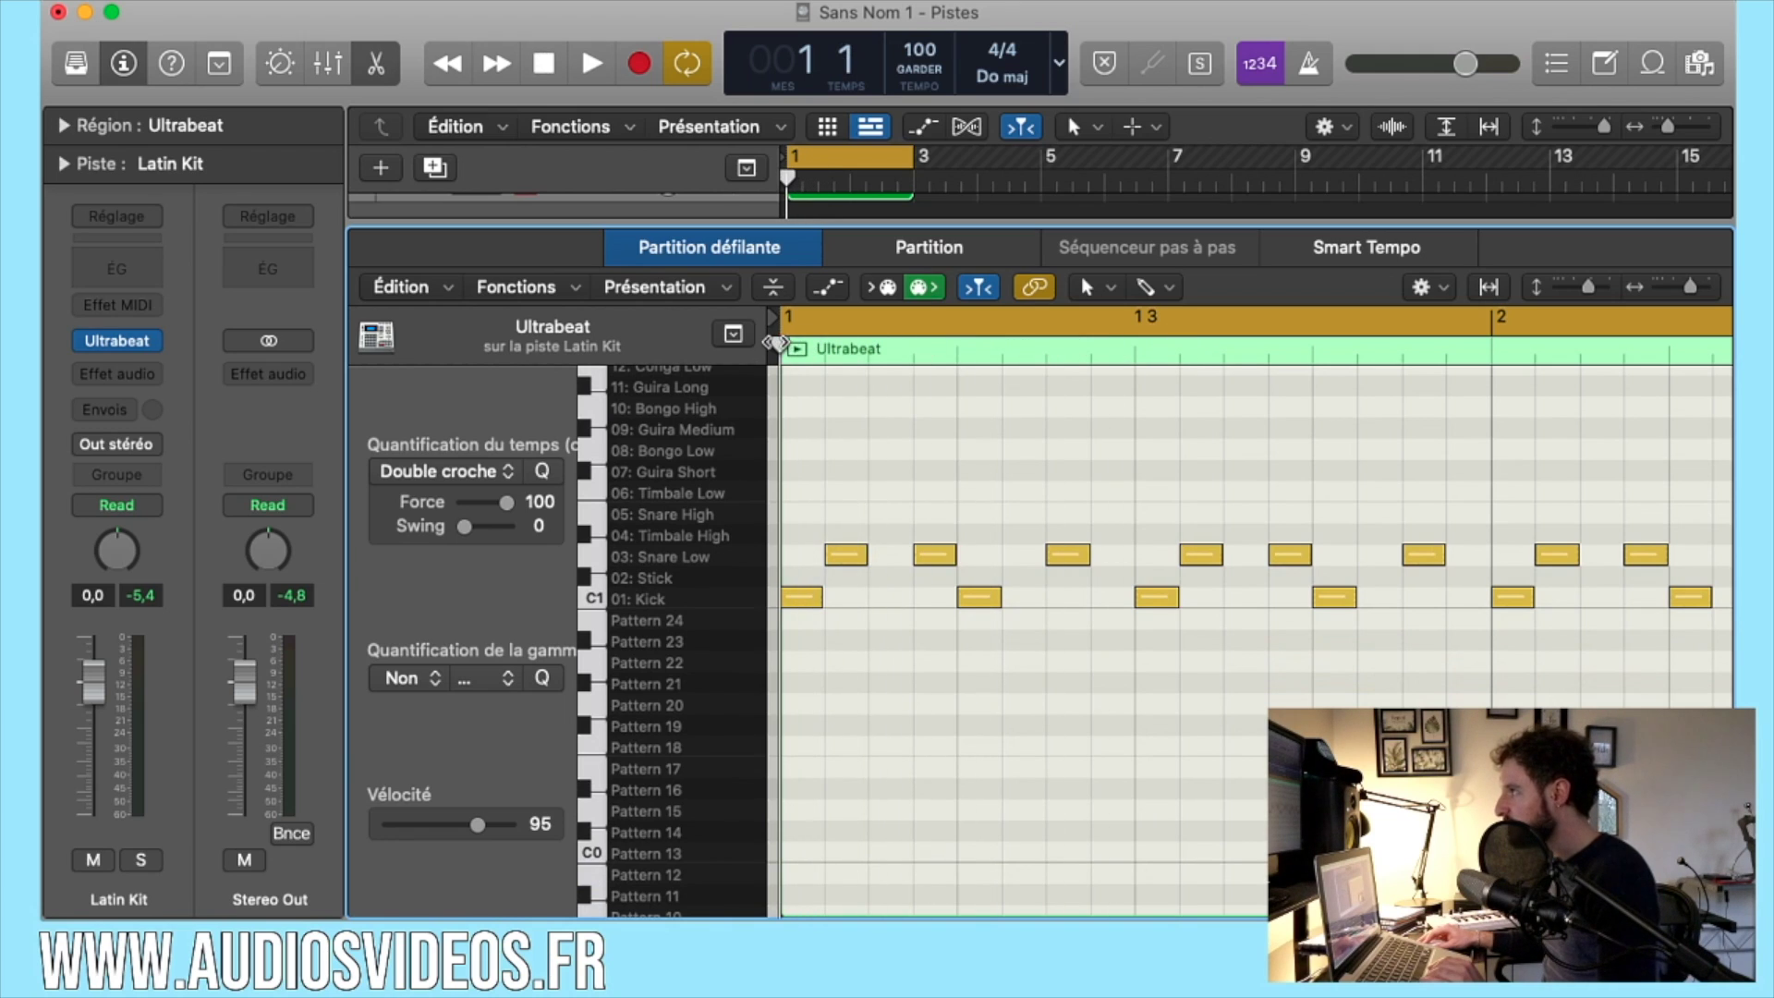
left_click(698, 600)
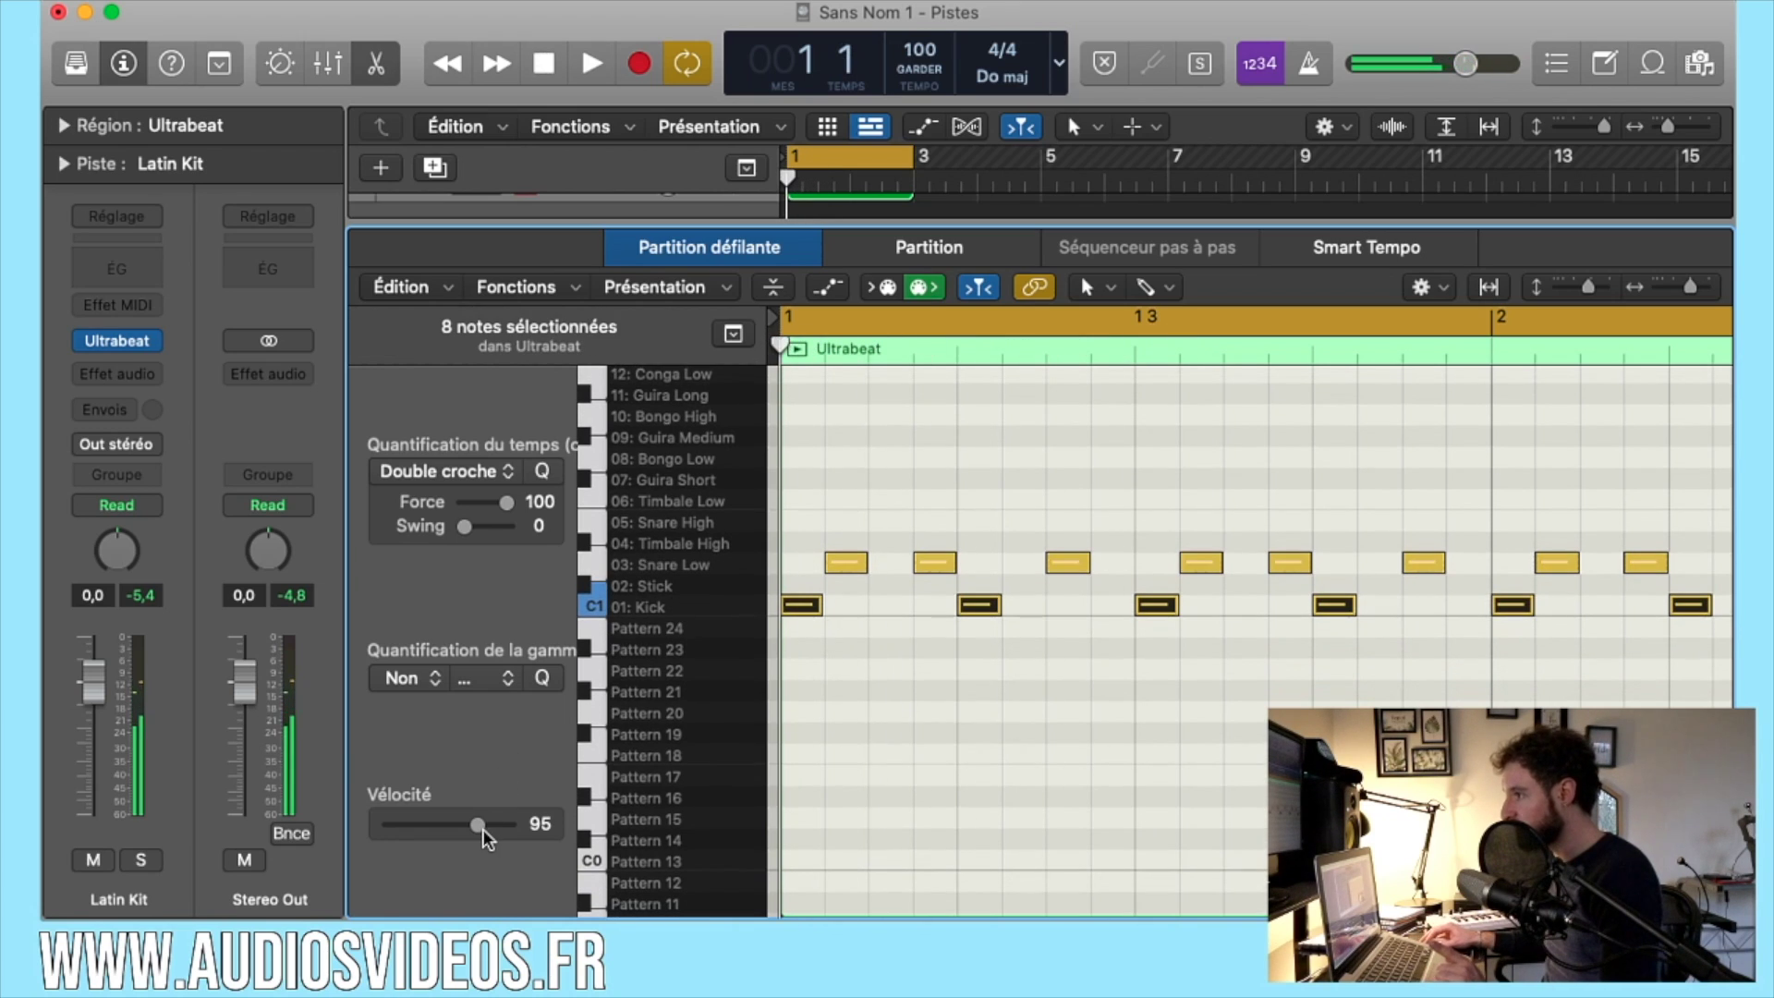
left_click_drag(538, 836, 691, 806)
scroll(800, 621, "down", 1)
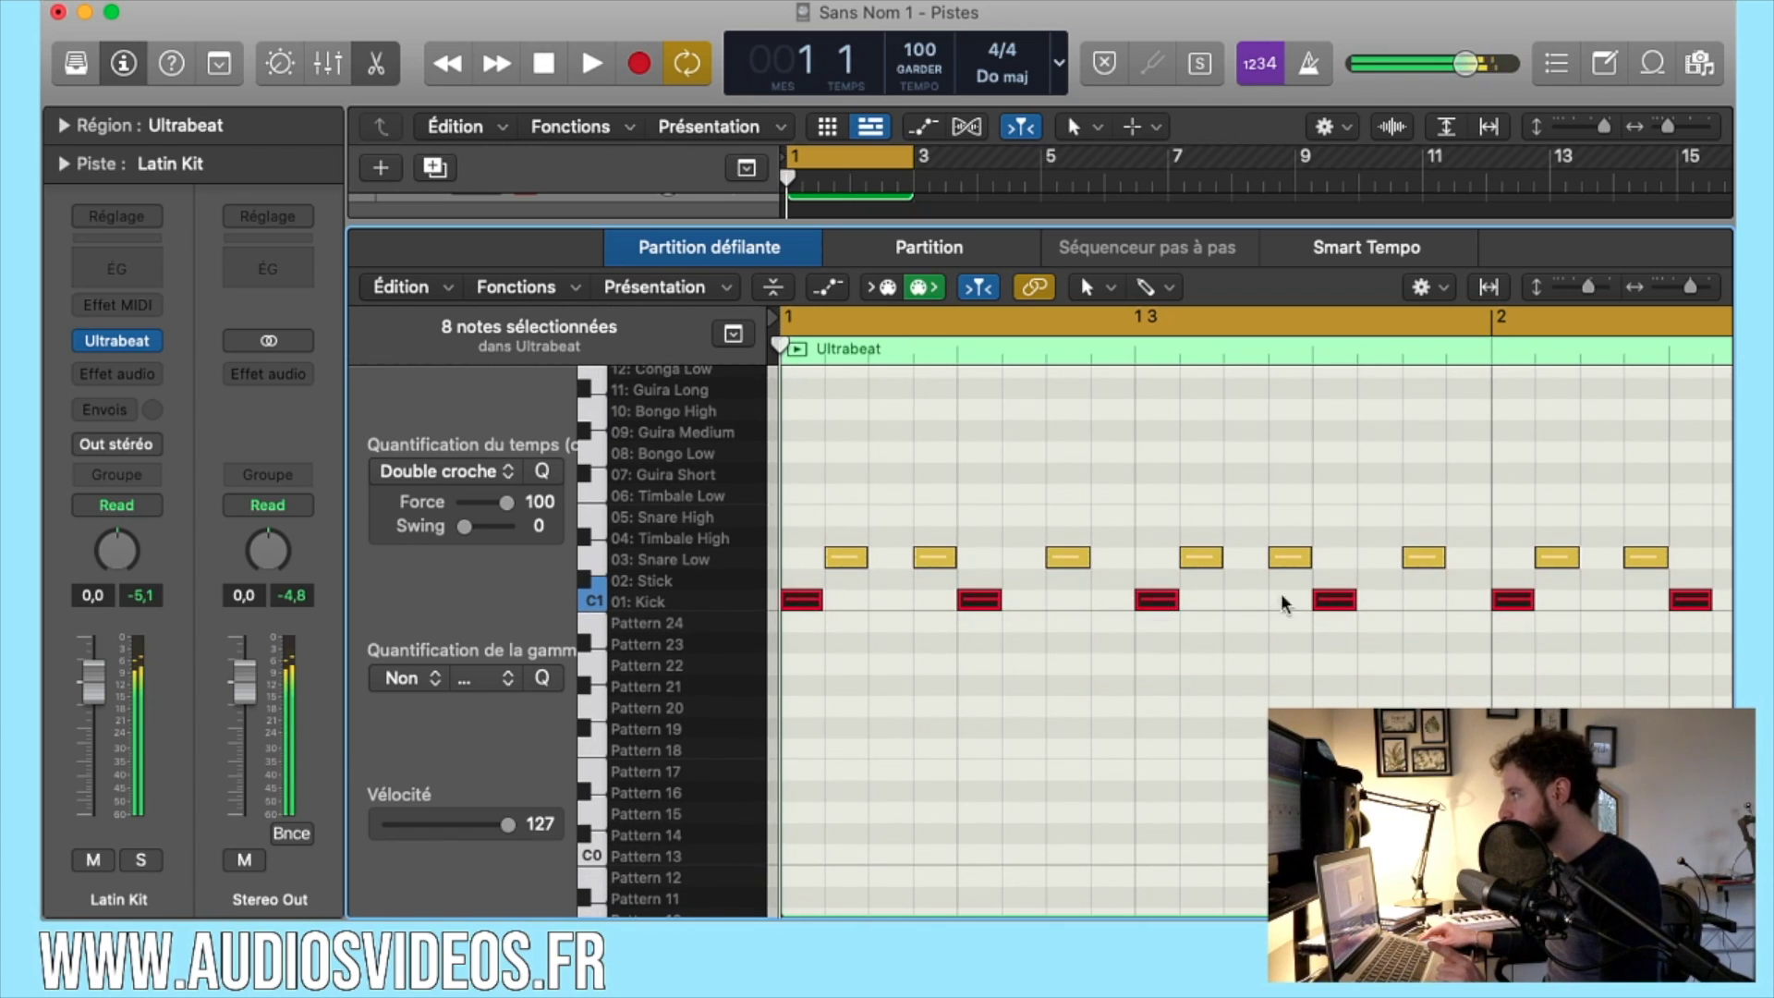
left_click_drag(1494, 599, 1457, 599)
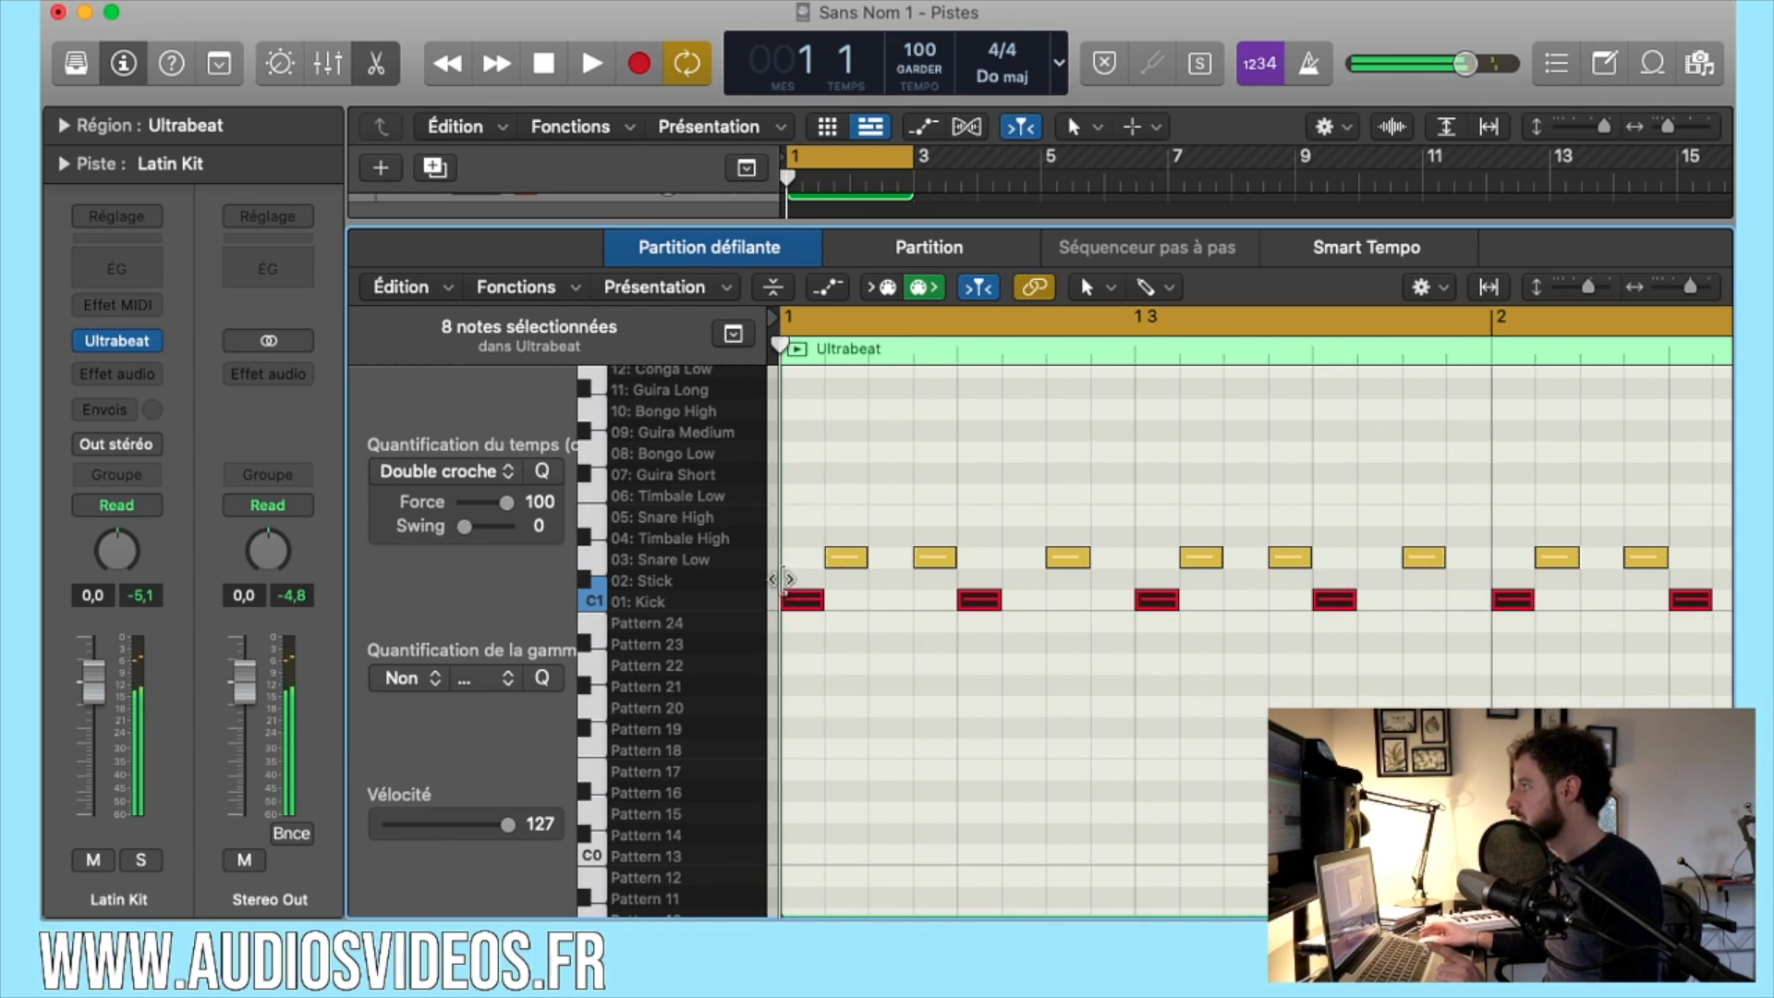
Select all Snare Low notes and move them up to the Timbale High row.
left_click(686, 559)
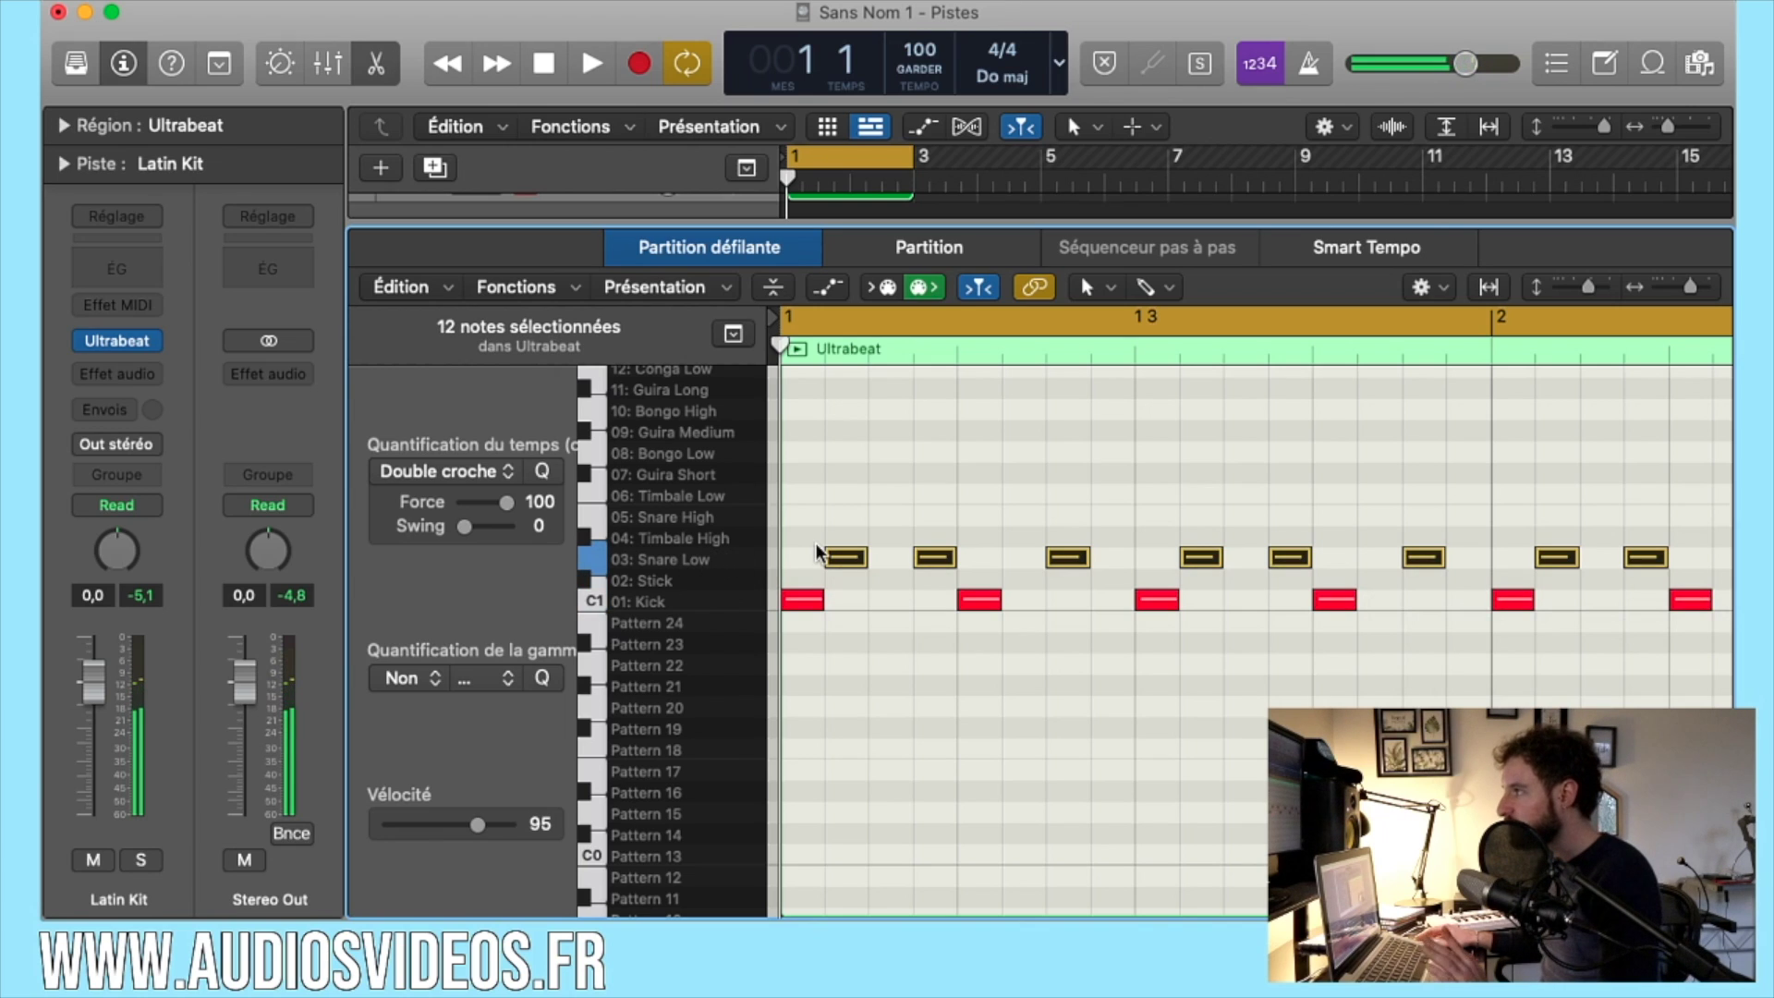
left_click(702, 561)
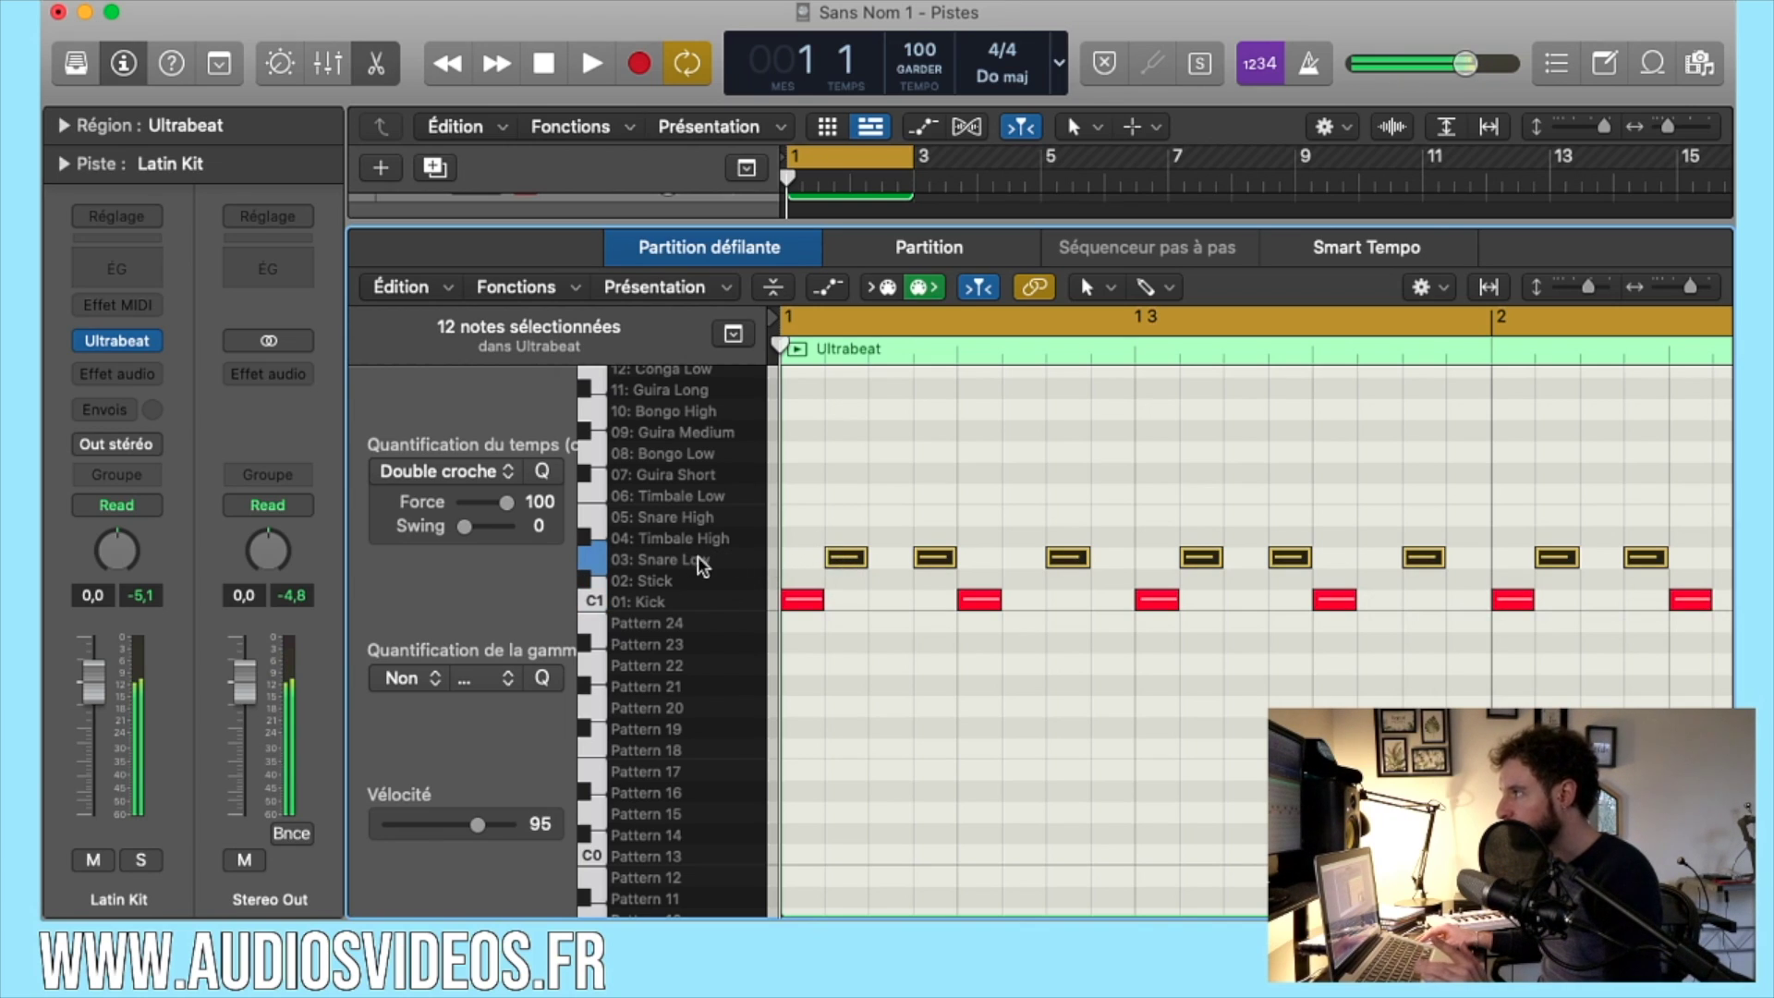
left_click_drag(852, 564, 841, 543)
left_click(842, 543)
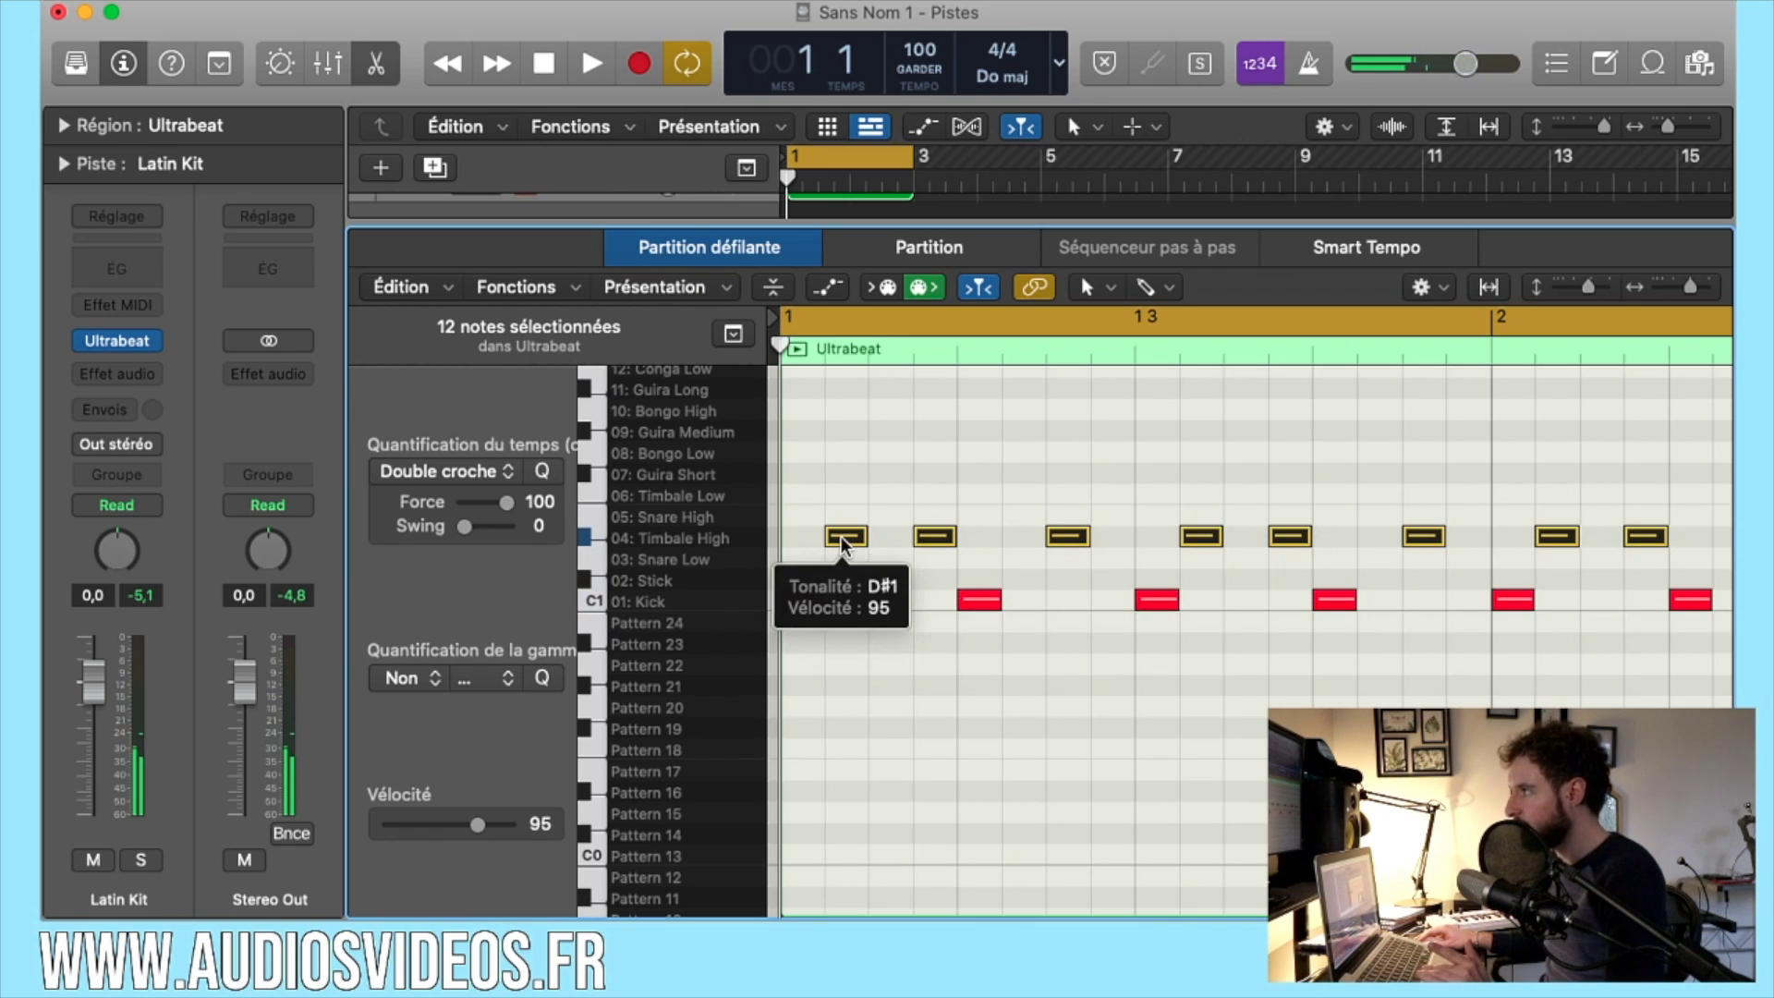
left_click(844, 544)
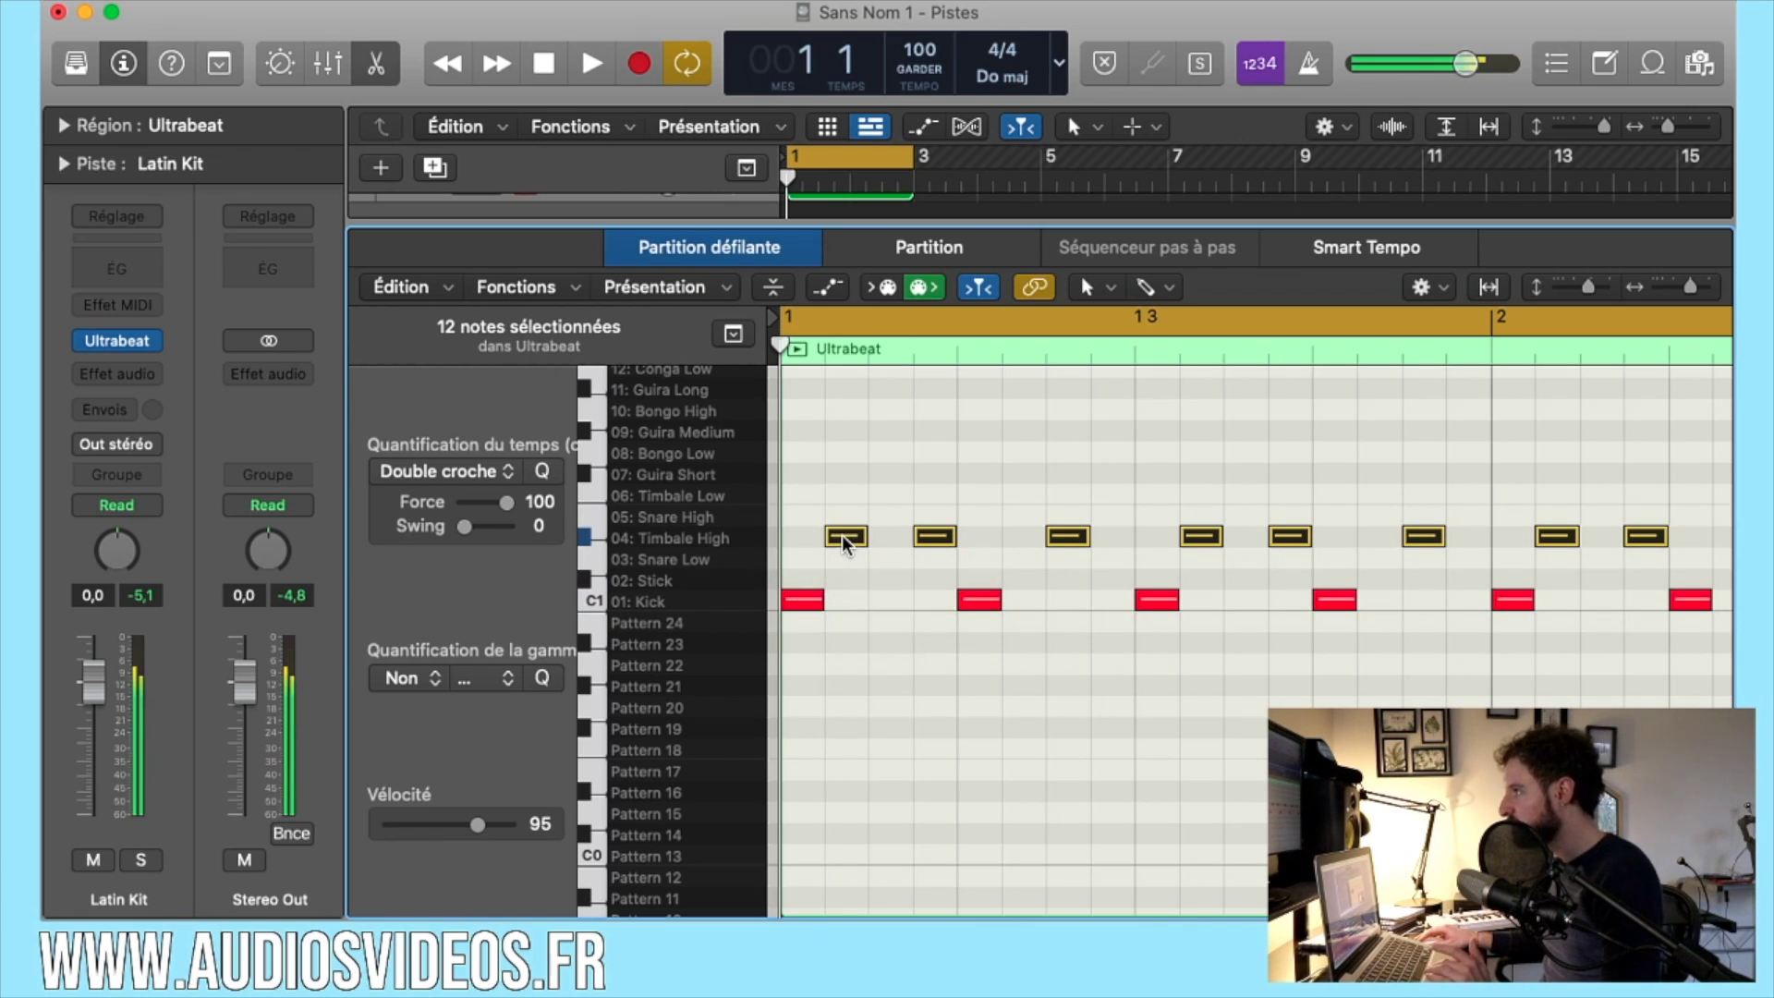
left_click(843, 541)
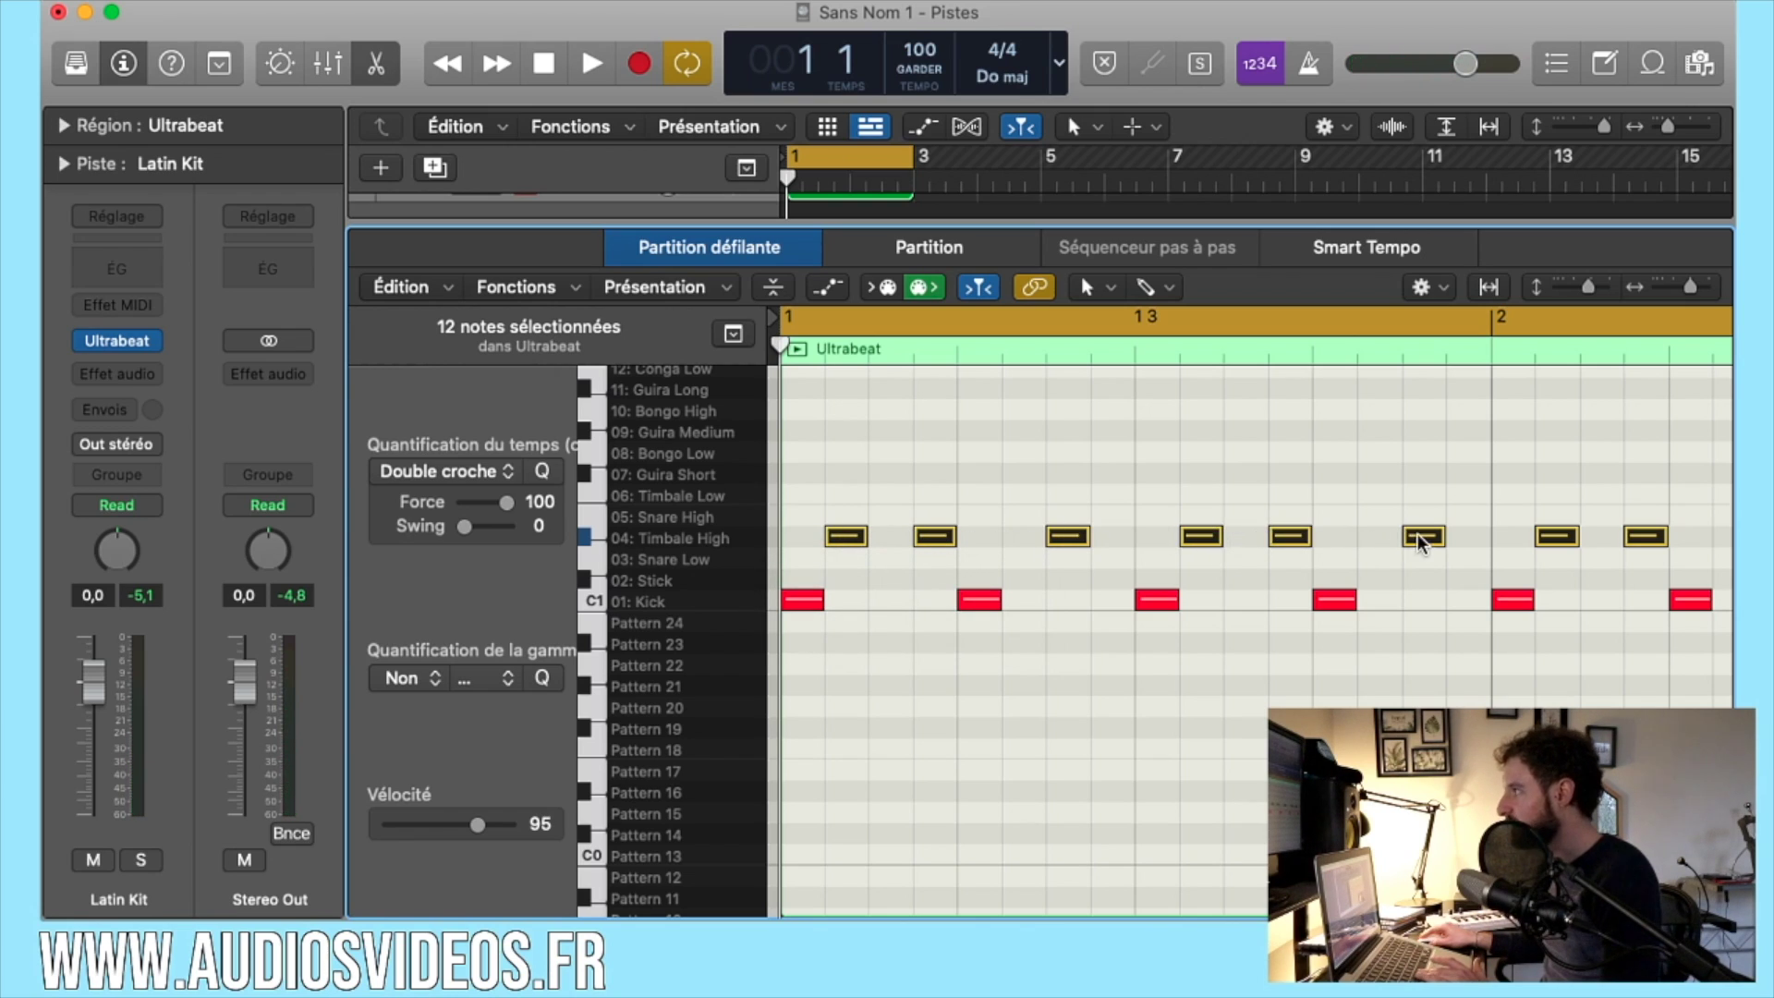
Draw sixteenth-length Maracas notes on every eighth-note position, starting at bar 1 and continuing through bar 2.
scroll(725, 725, "up", 1)
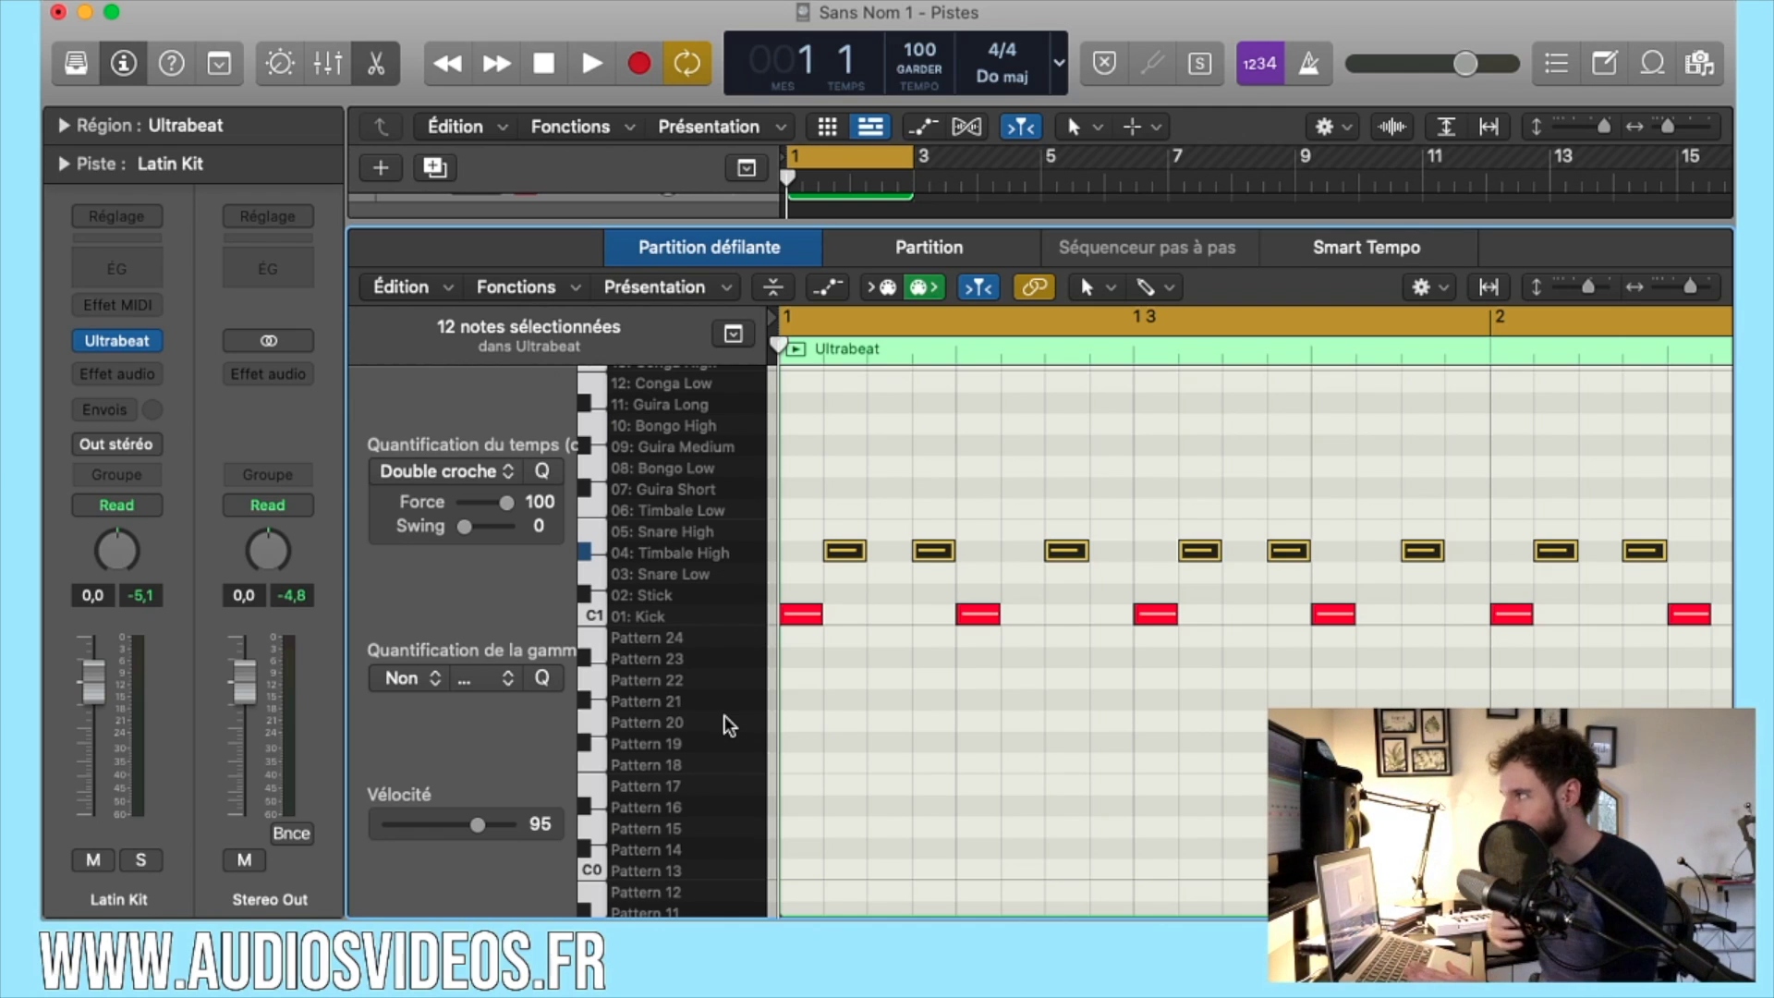
scroll(763, 584, "up", 3)
scroll(763, 584, "up", 2)
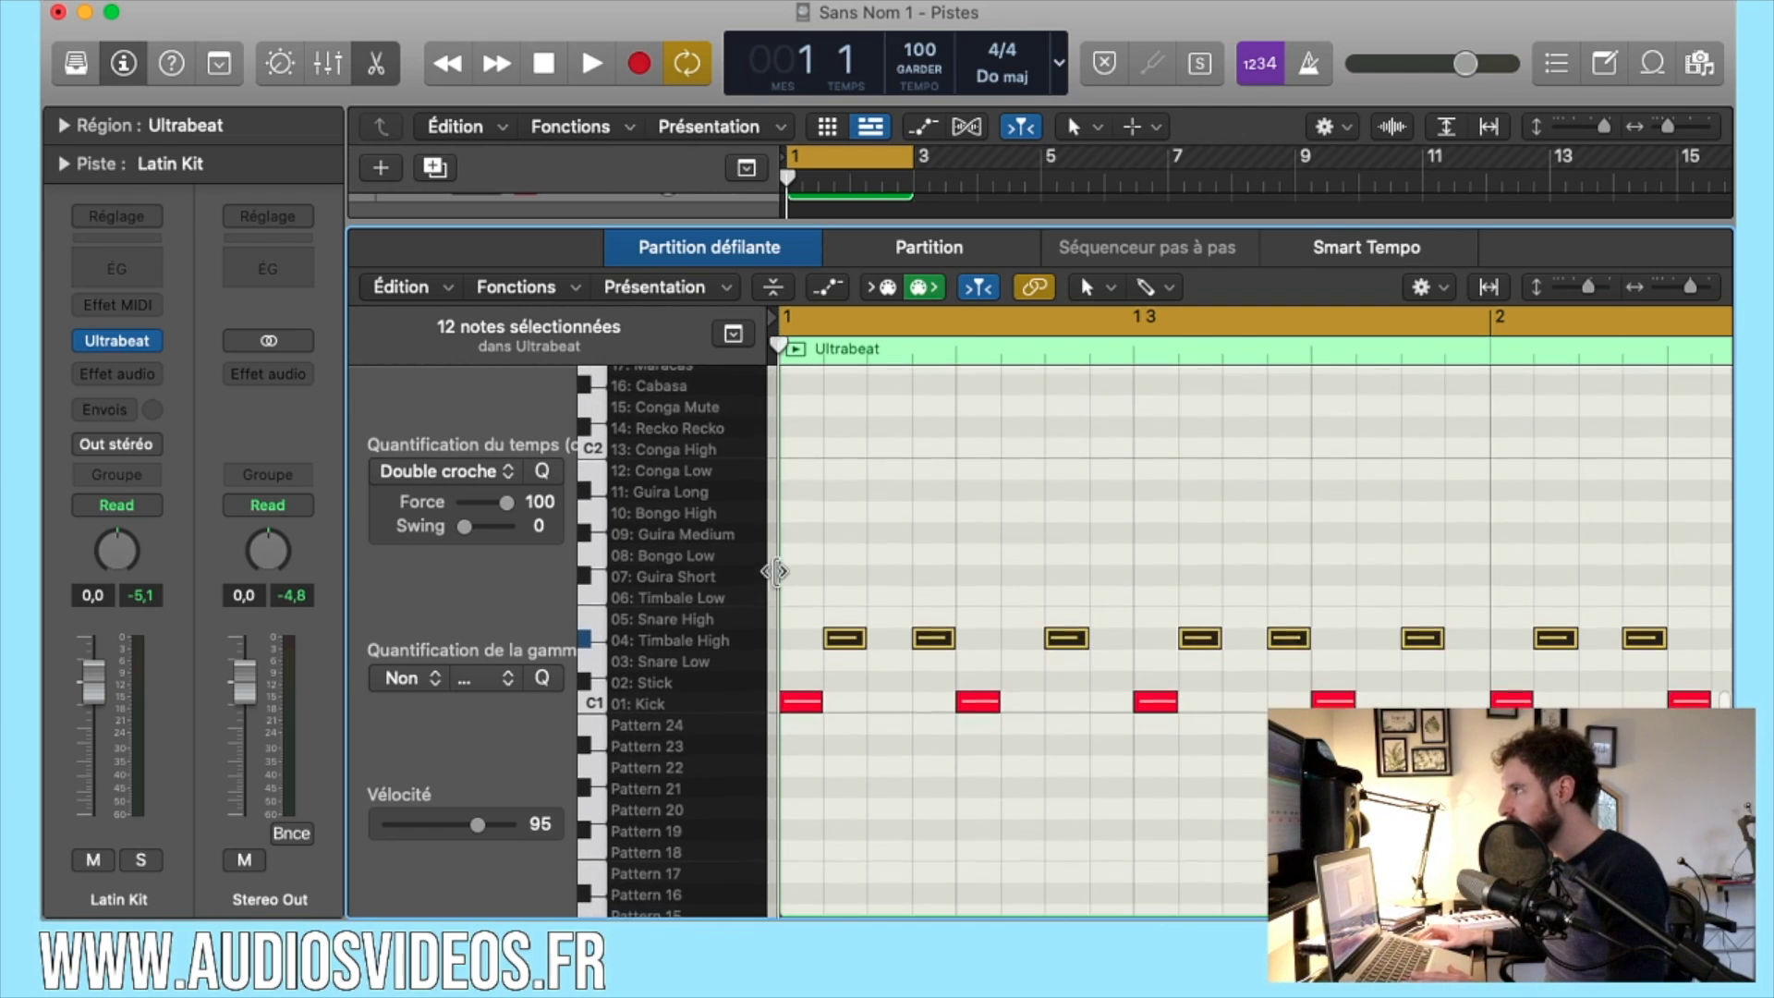
scroll(796, 404, "up", 2)
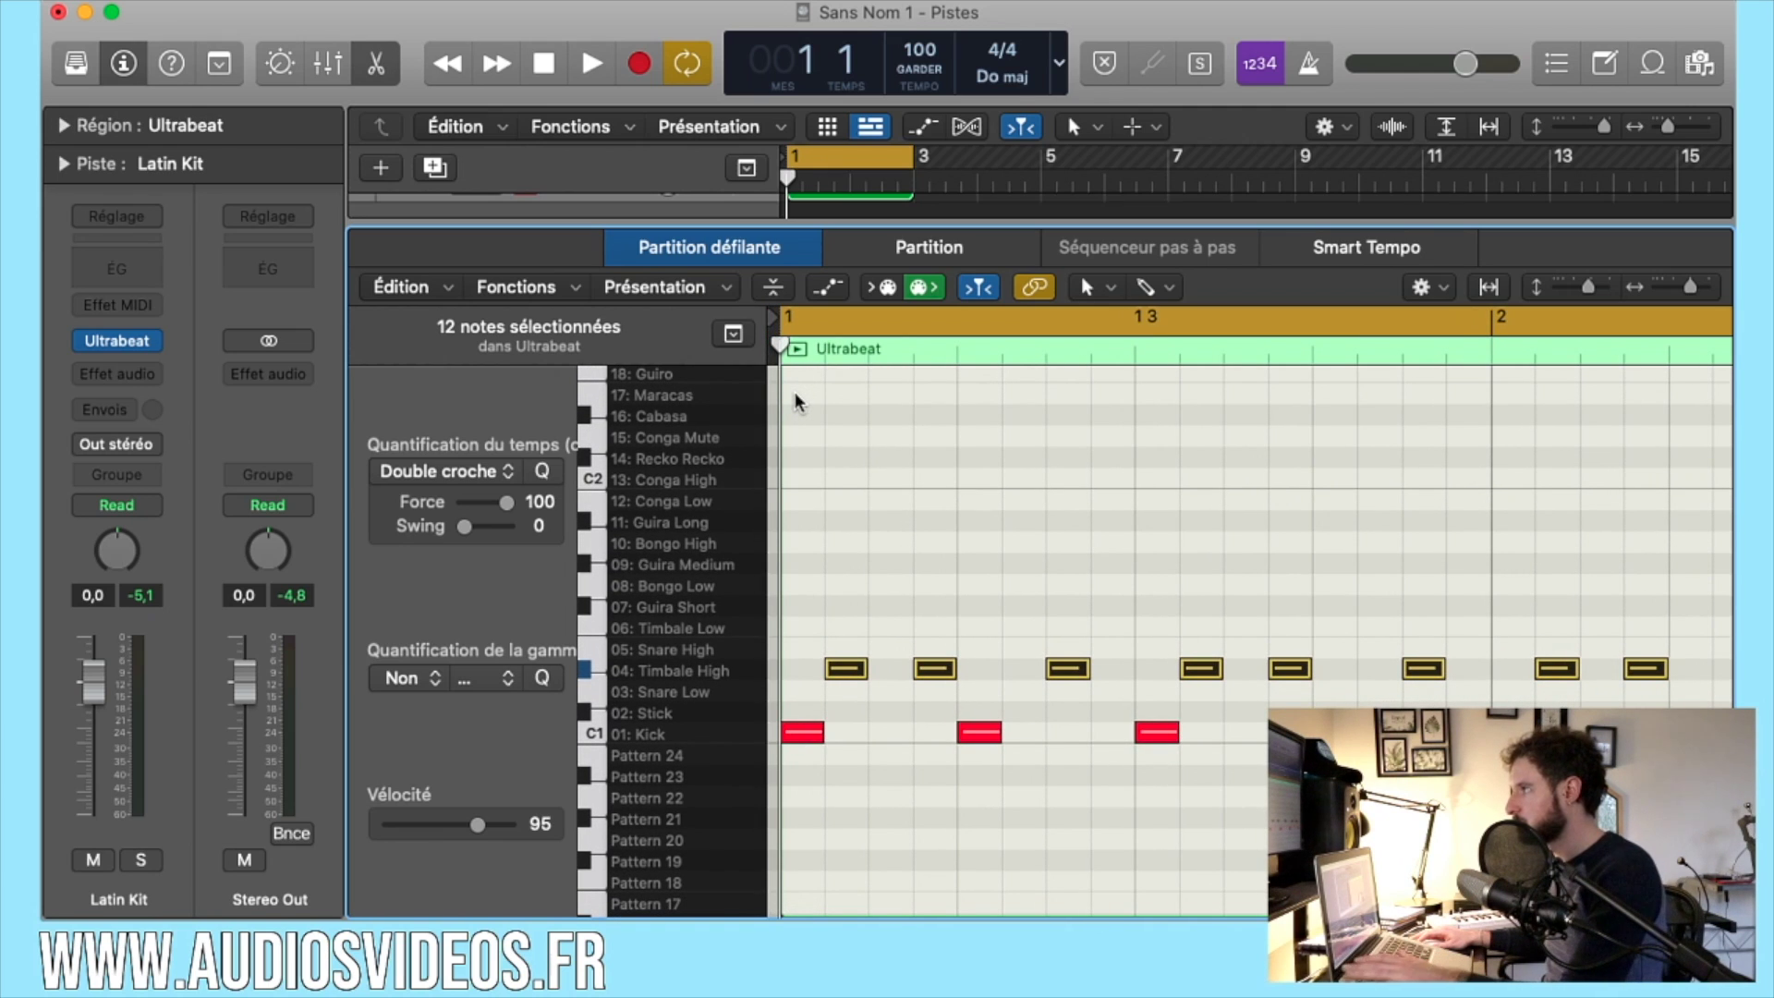
key("t")
left_click(817, 418)
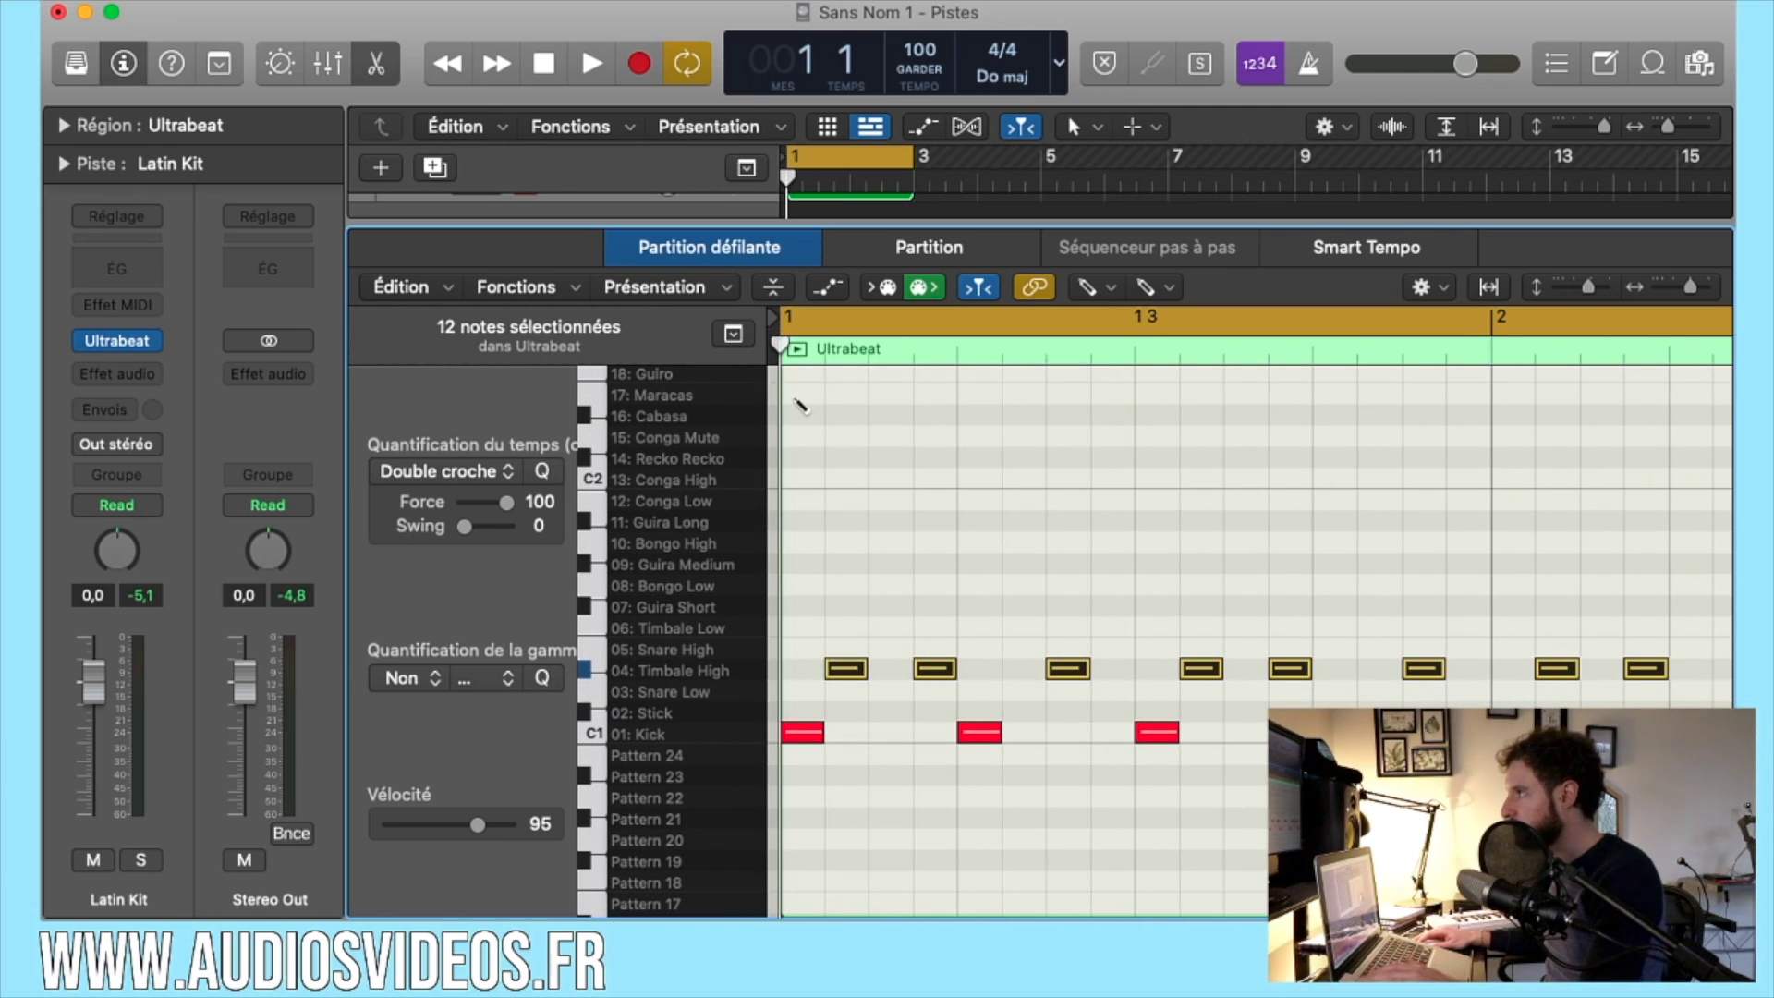
left_click(800, 396)
left_click(887, 395)
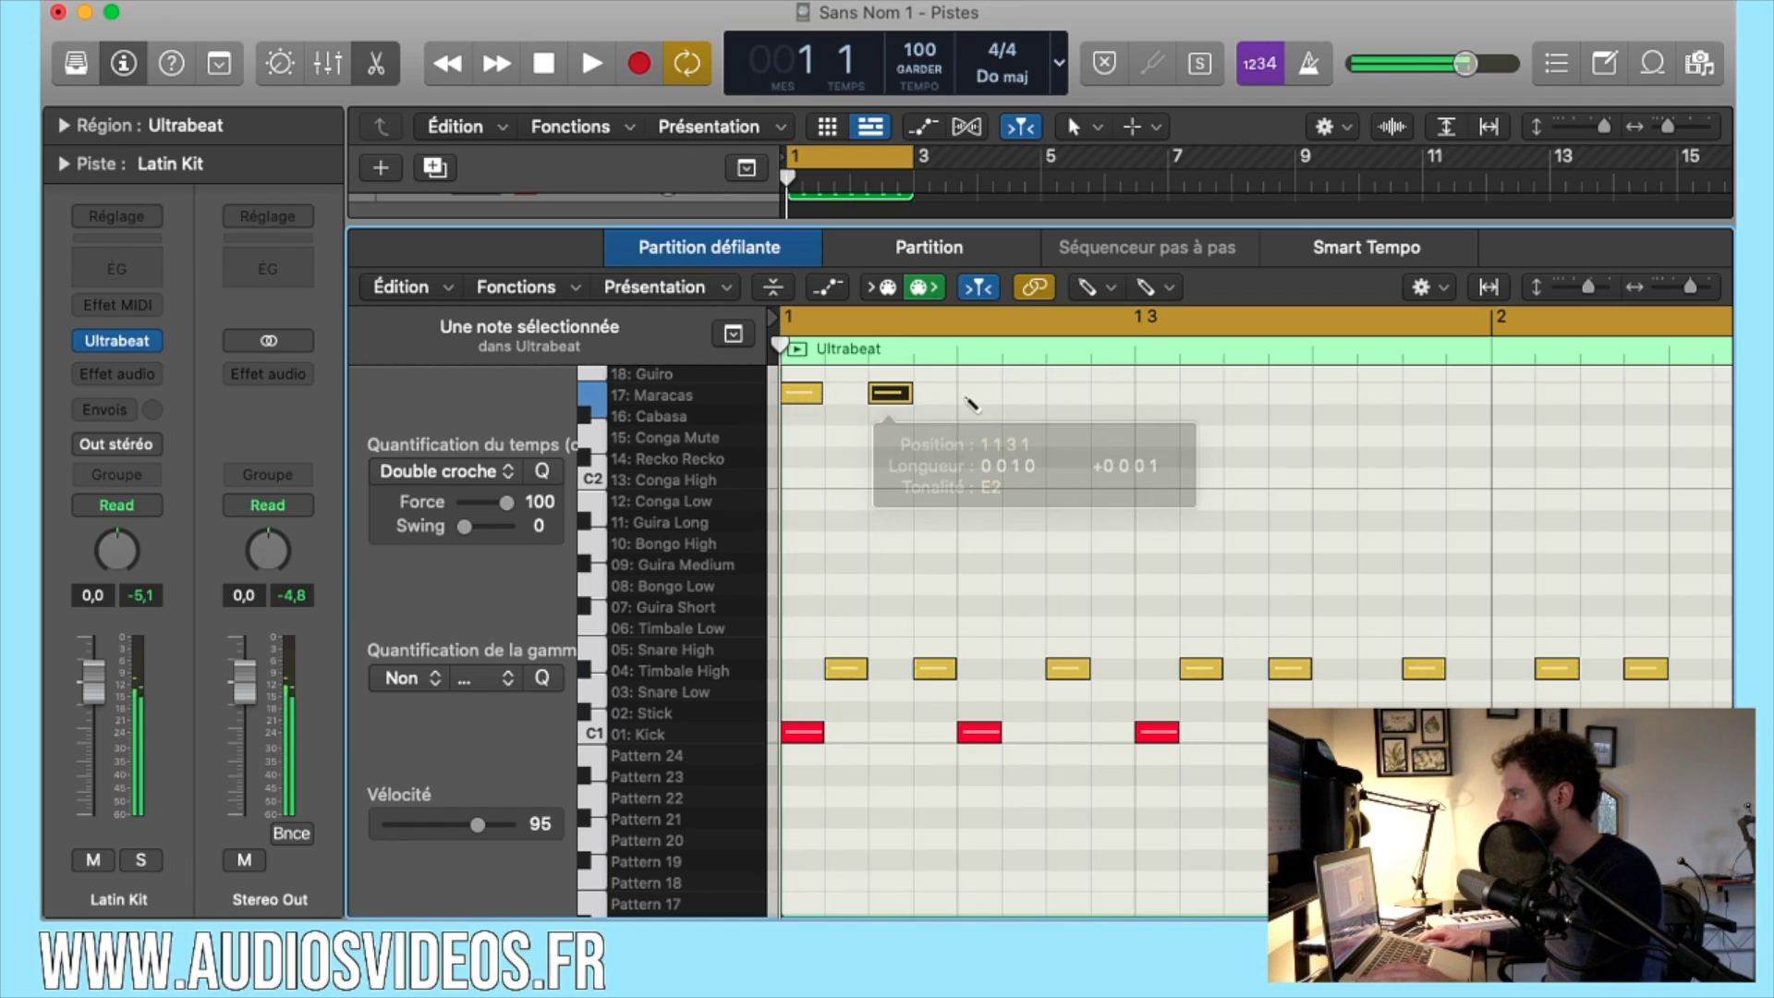
left_click(978, 393)
left_click(1067, 394)
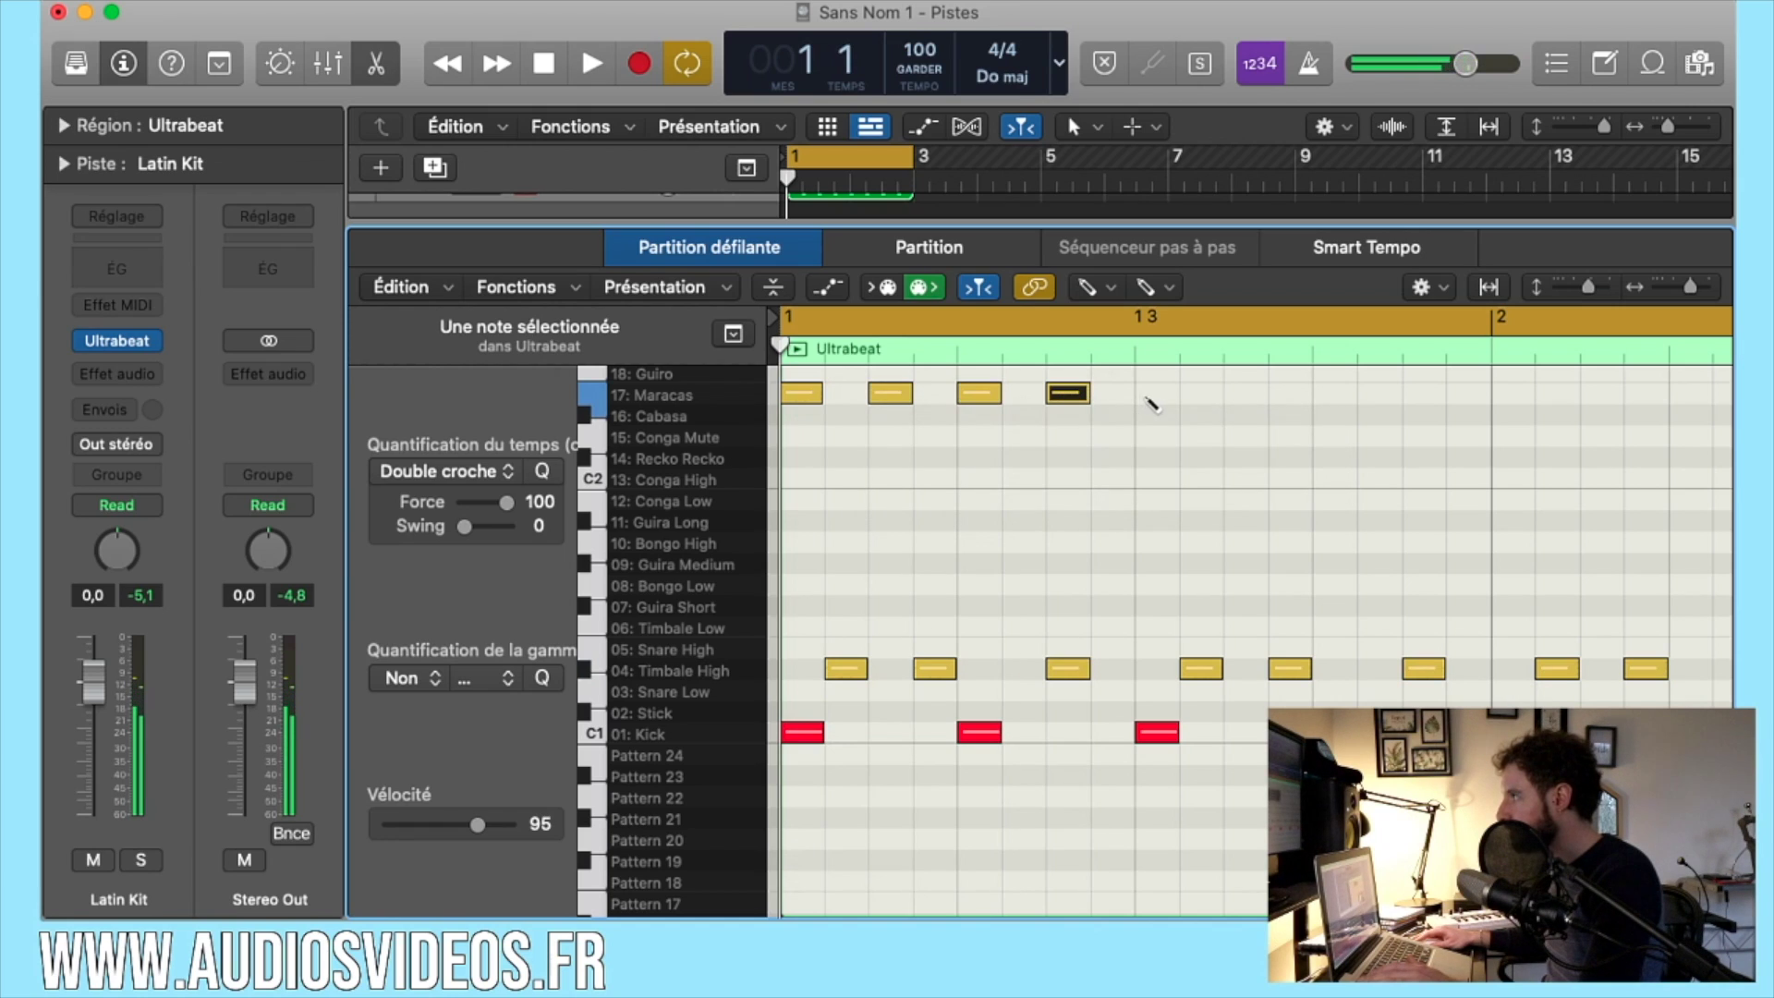
left_click(1157, 394)
left_click(1246, 393)
left_click(1334, 393)
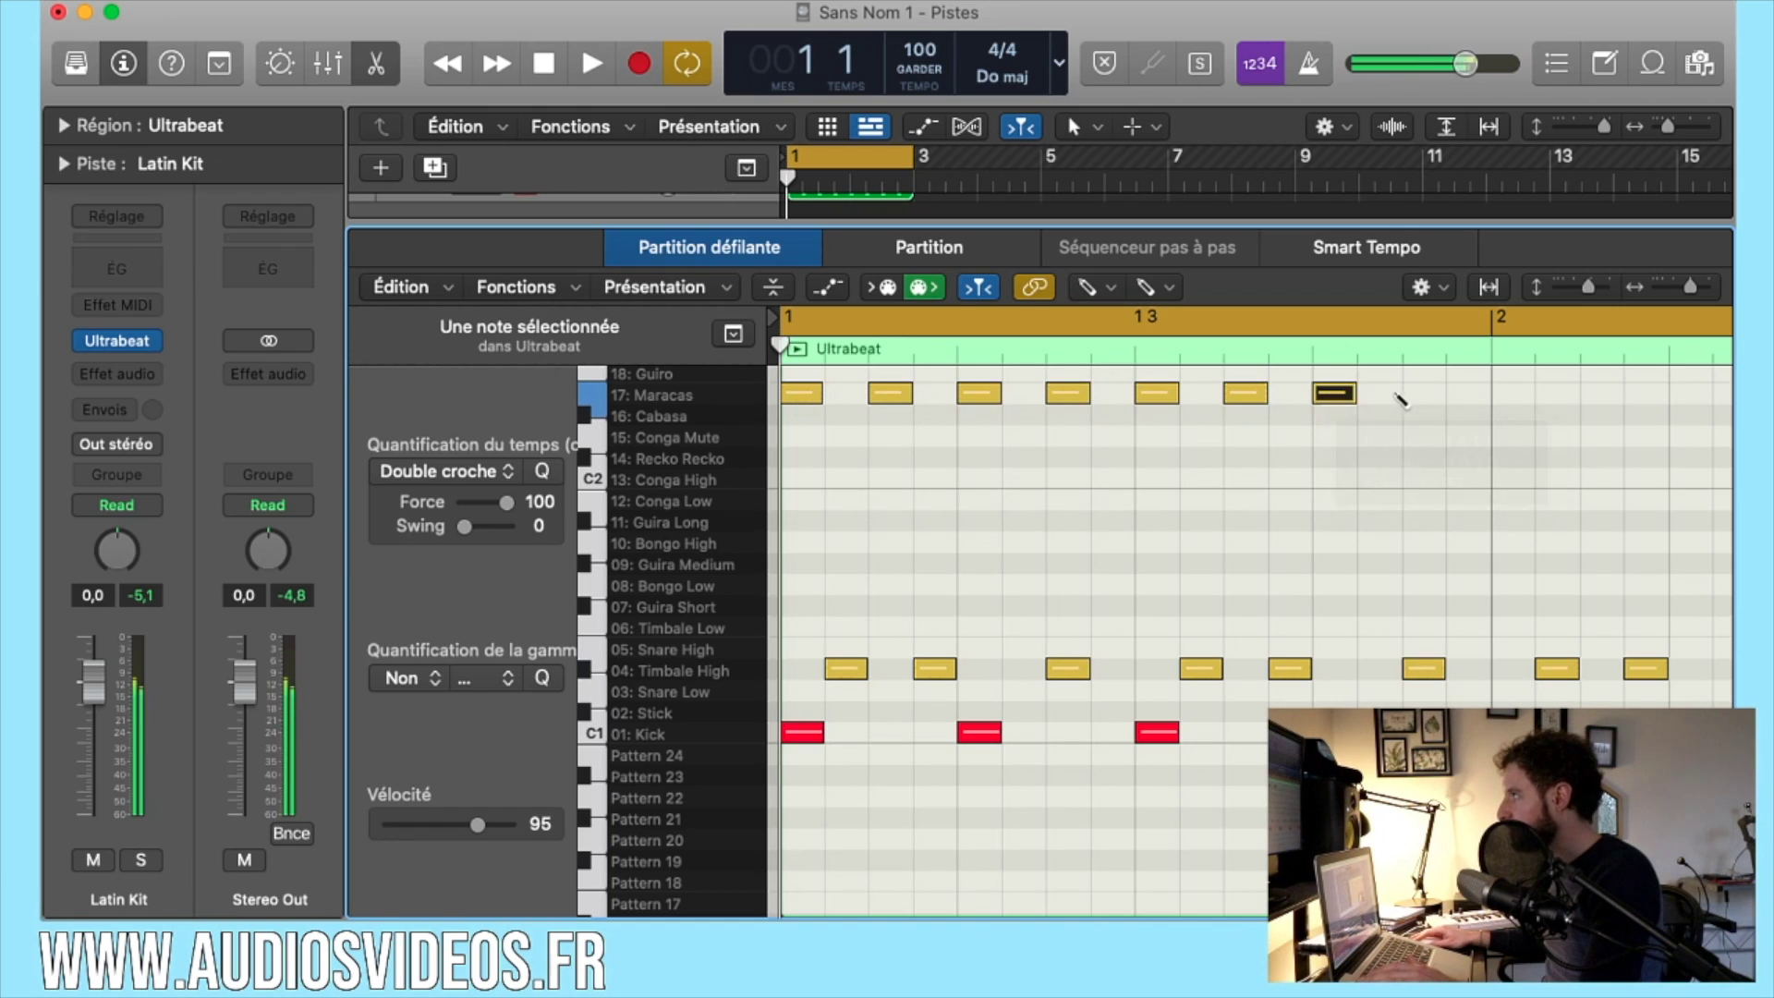
left_click(1423, 394)
left_click(1508, 393)
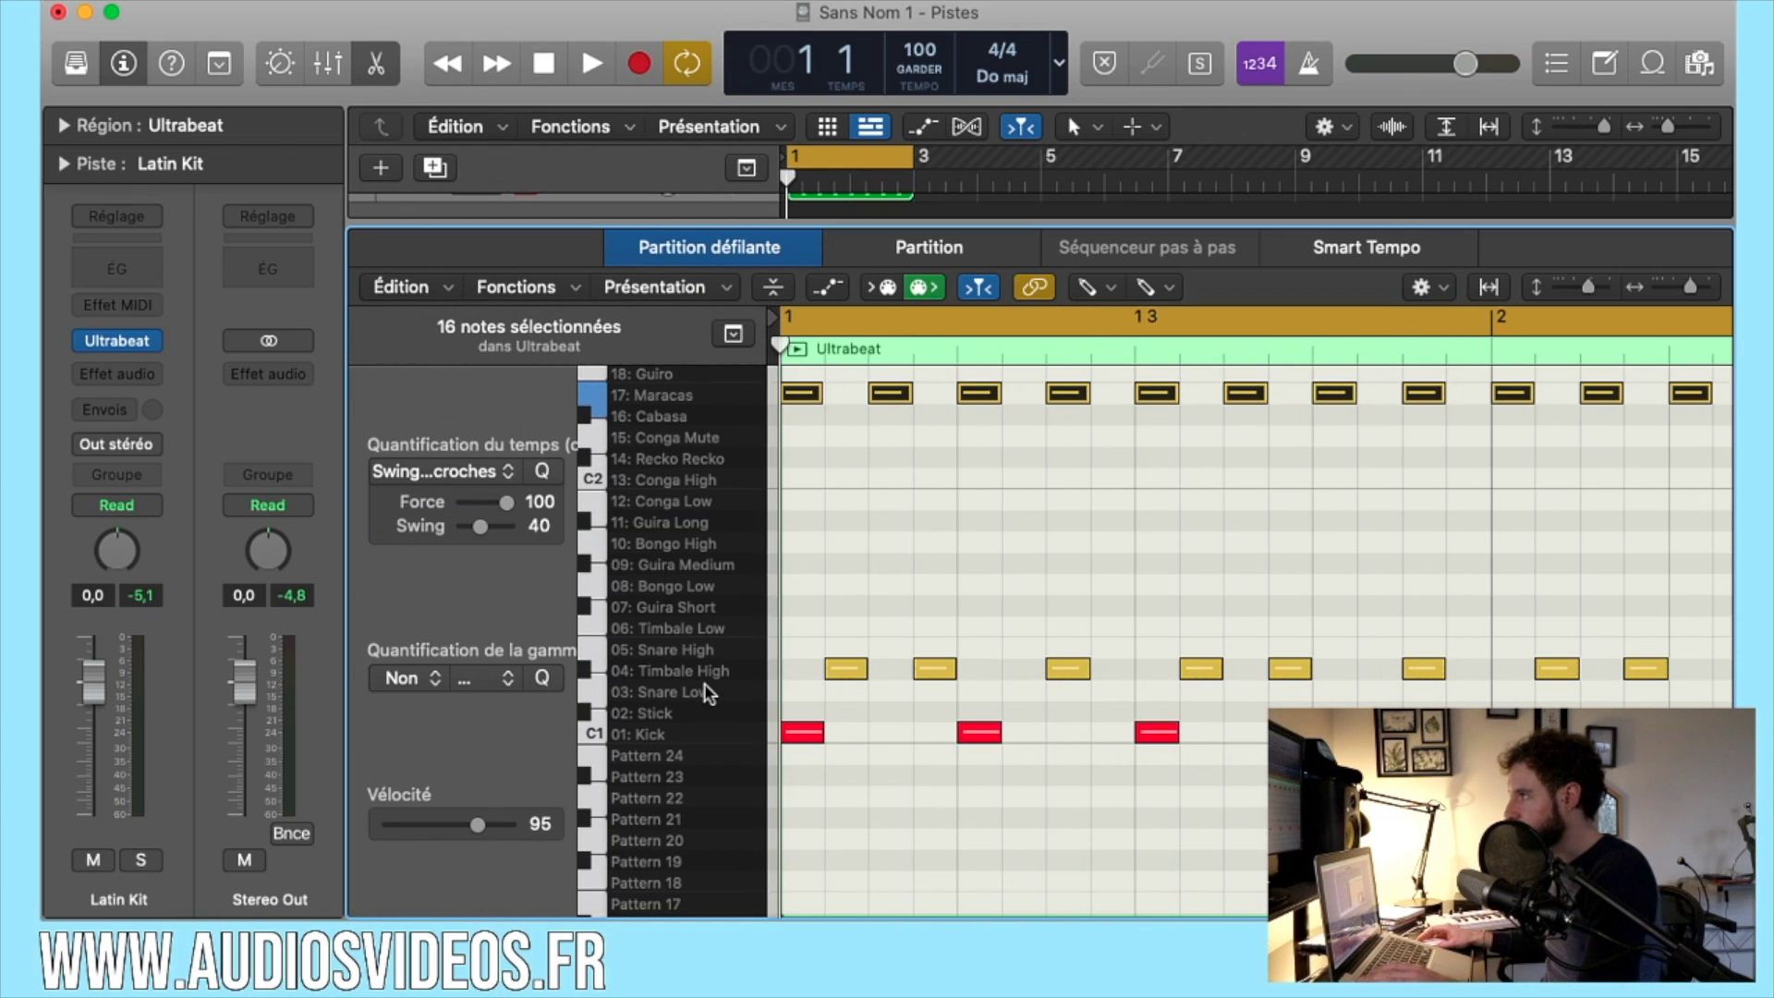
Play back the pattern with the Maracas part and remove all the Maracas notes.
scroll(1022, 647, "up", 2)
key("space")
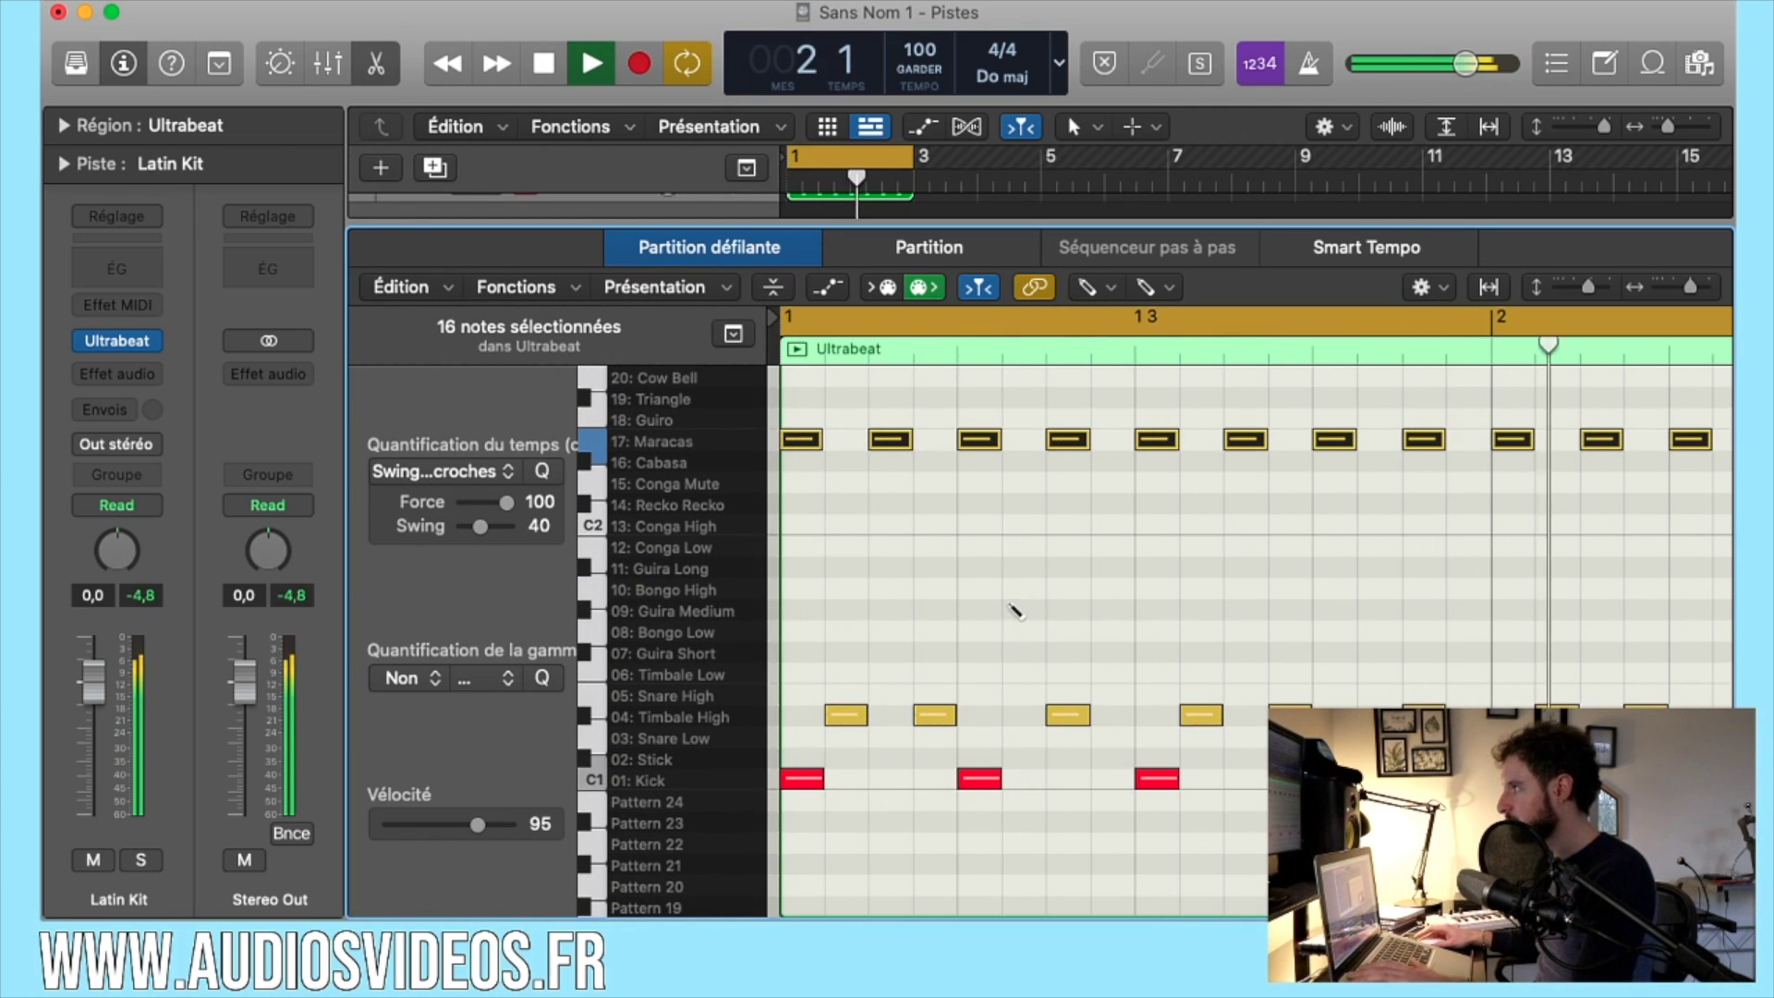
key("t")
key("t")
key("space")
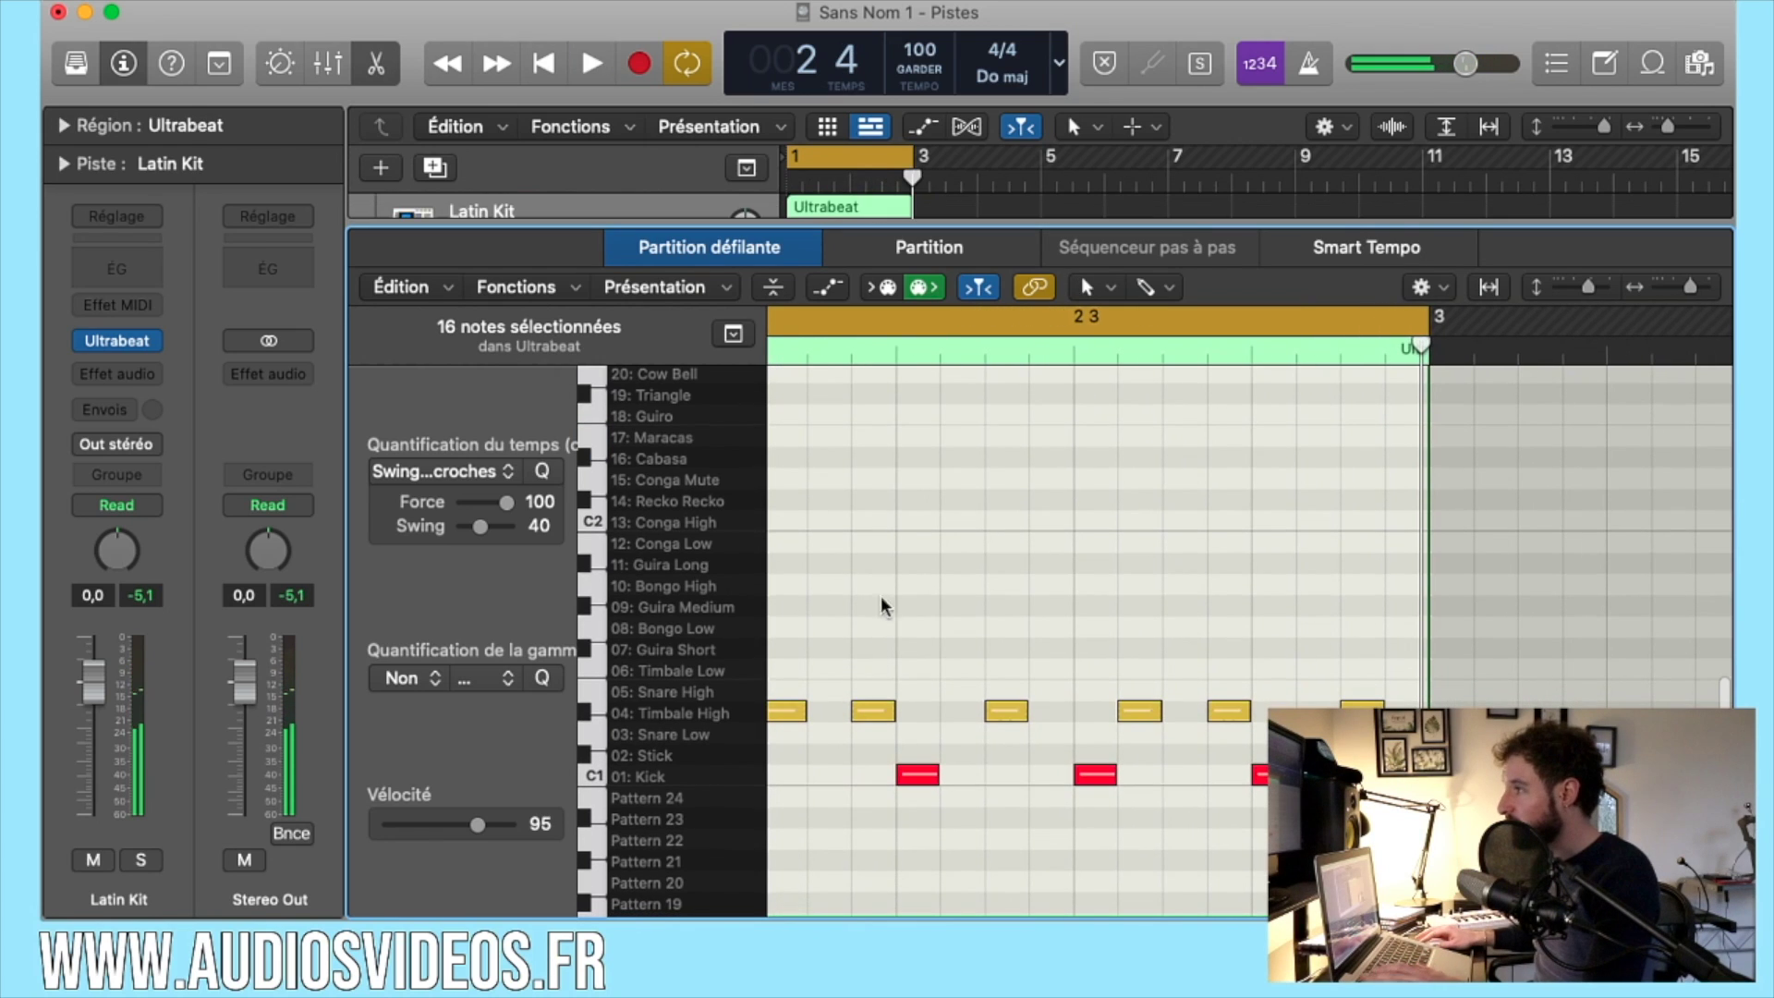
Audition the Bongo High sound from the piano roll's keyboard.
key("t")
key("p")
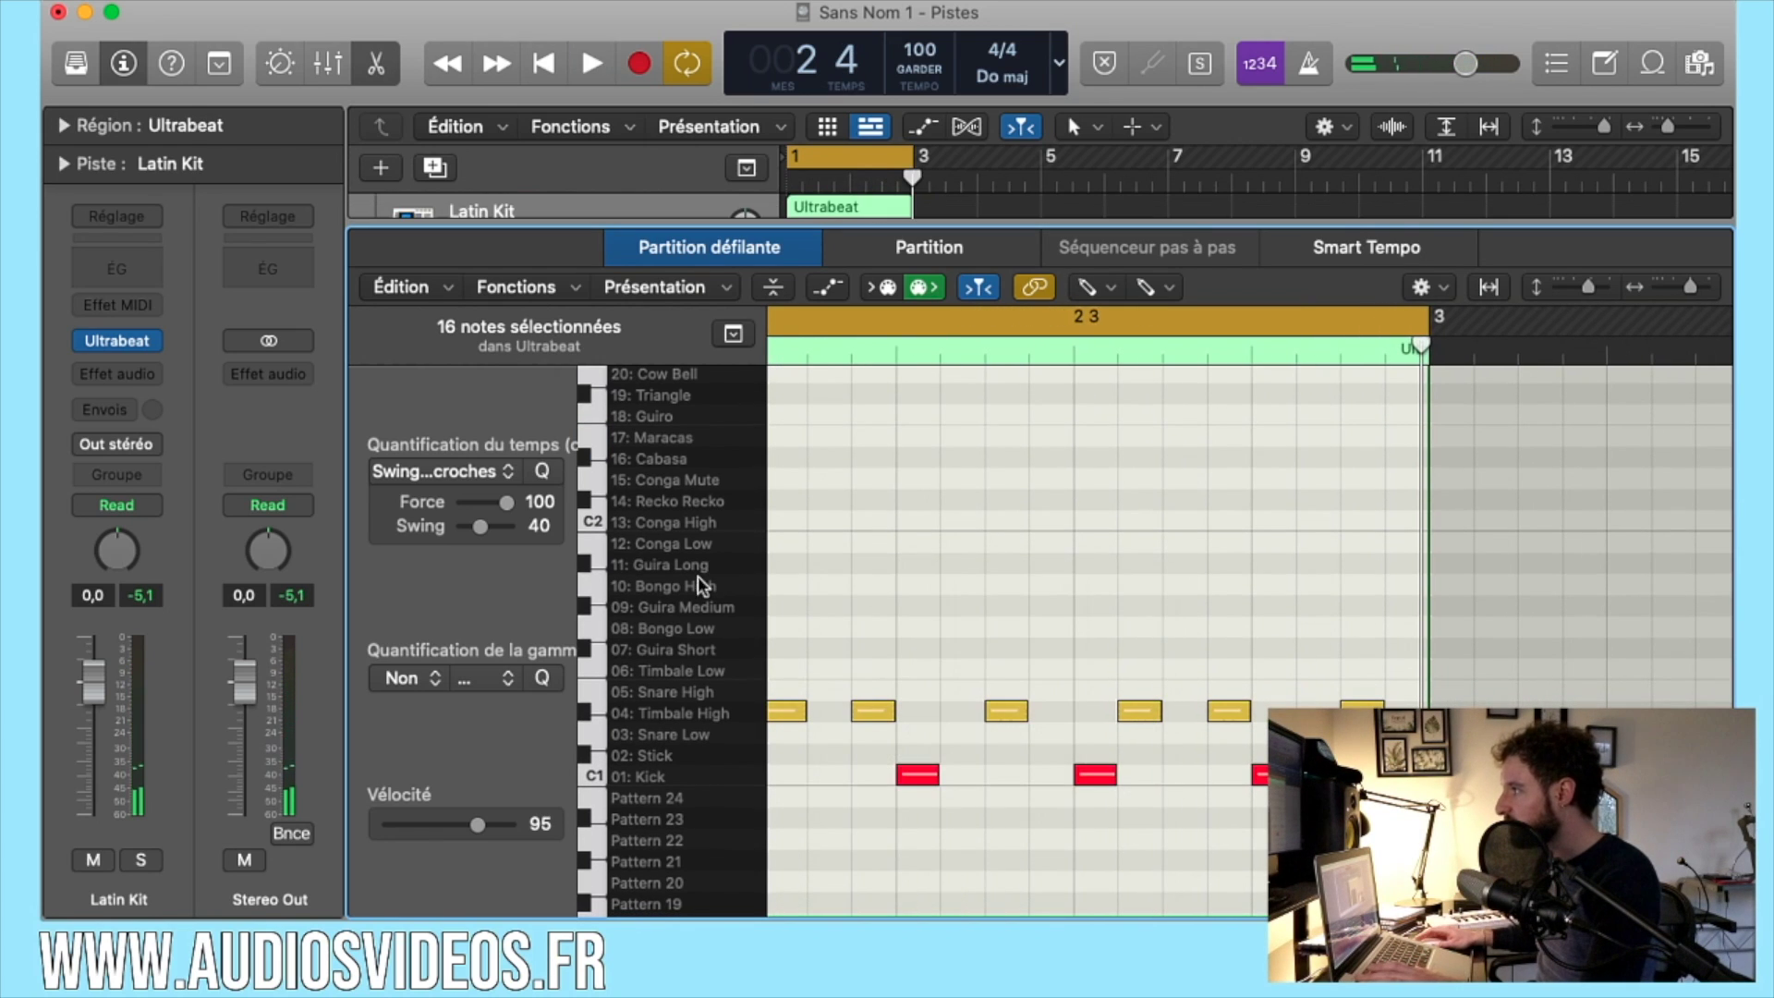
left_click(683, 582)
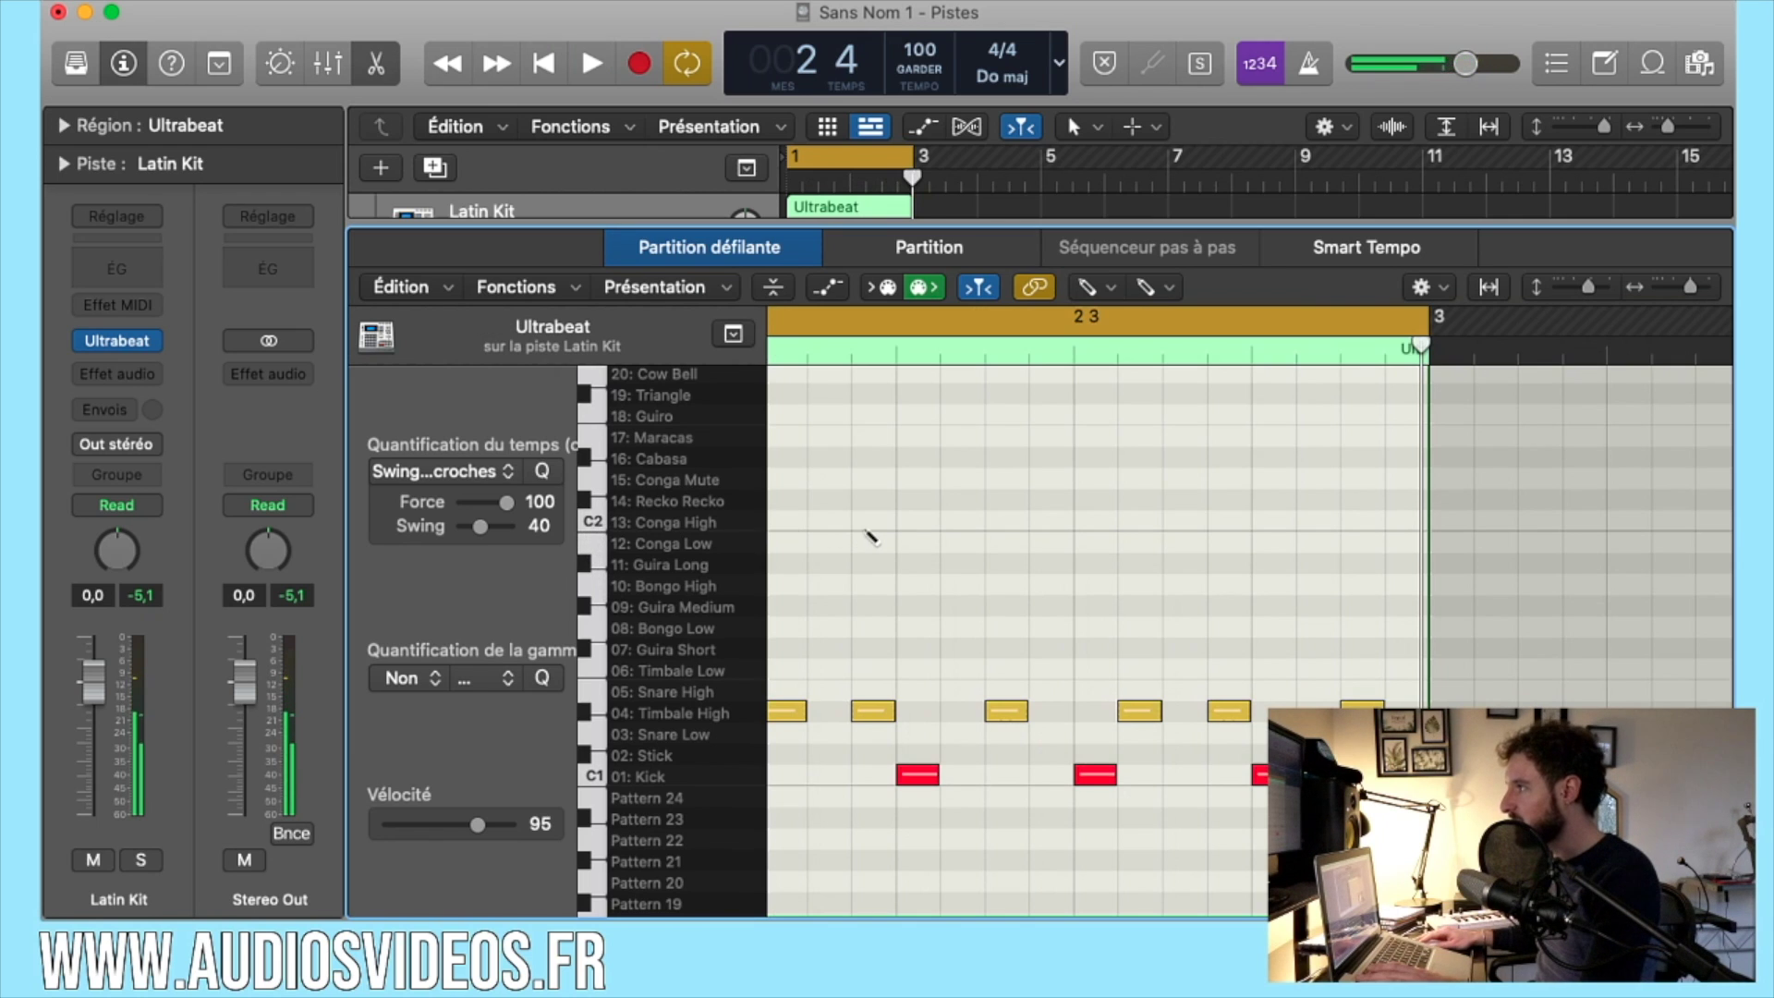
Move all Timbale High notes up to the Snare High row and play back the pattern.
scroll(992, 686, "left", 6)
scroll(991, 686, "up", 2)
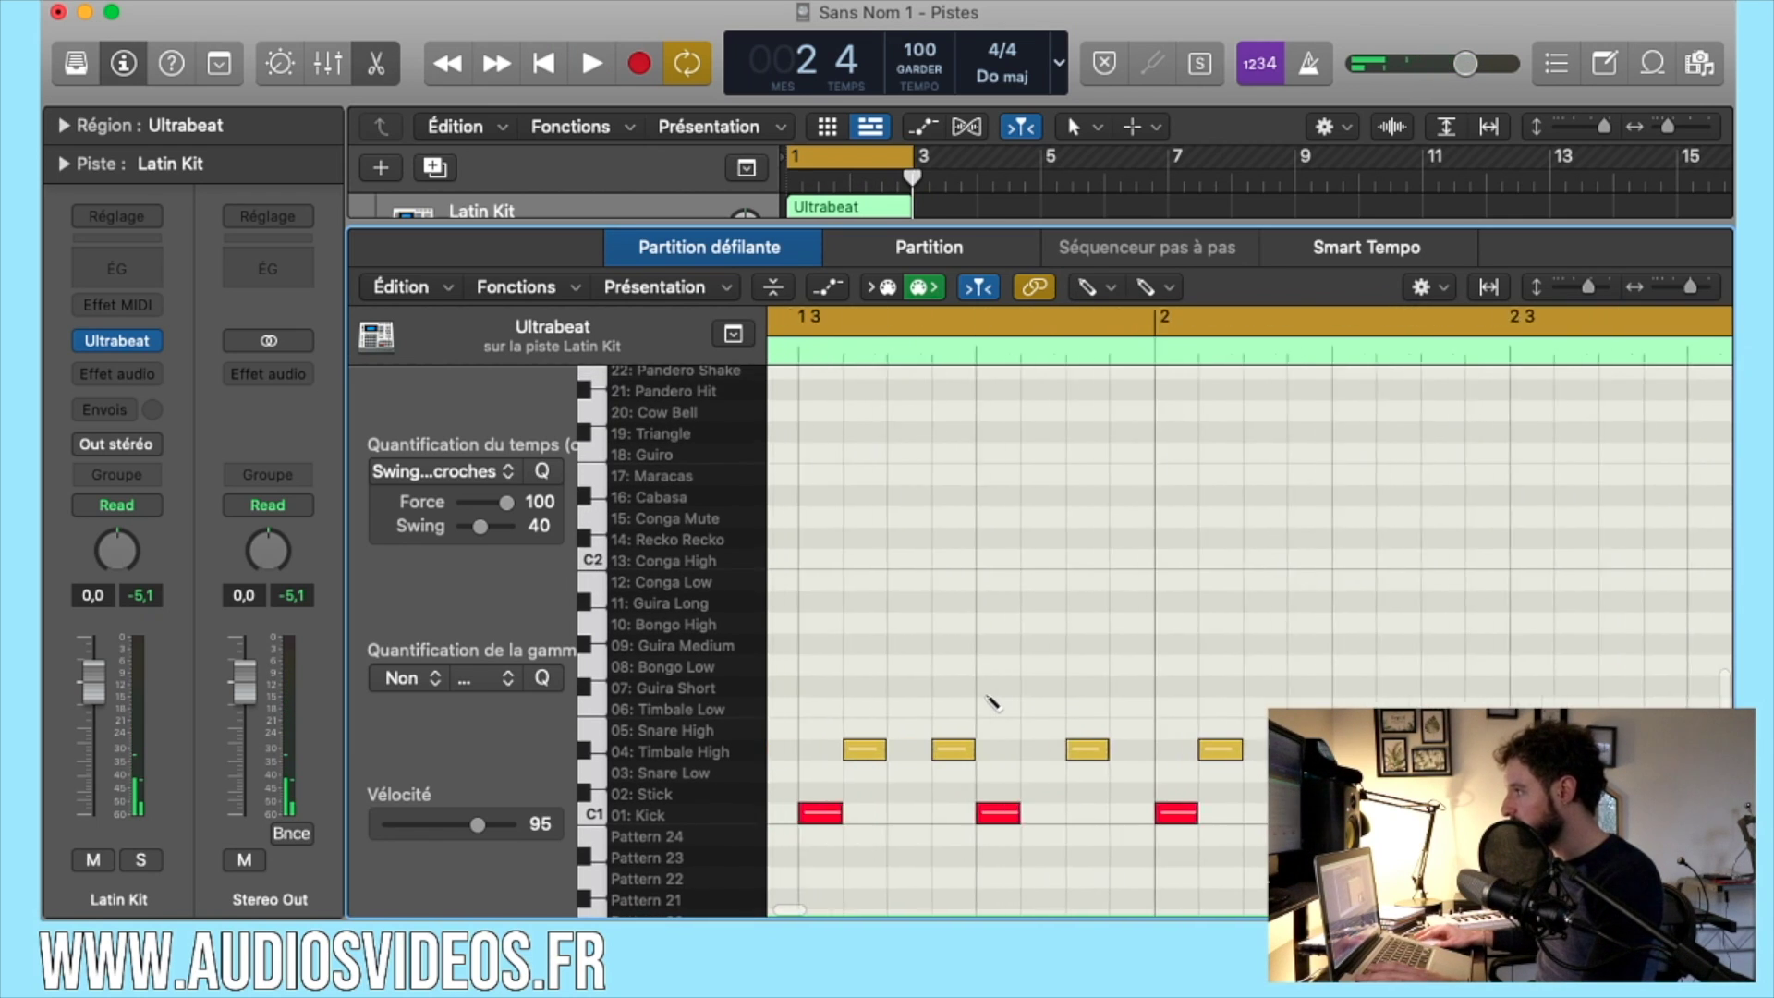
scroll(956, 719, "left", 3)
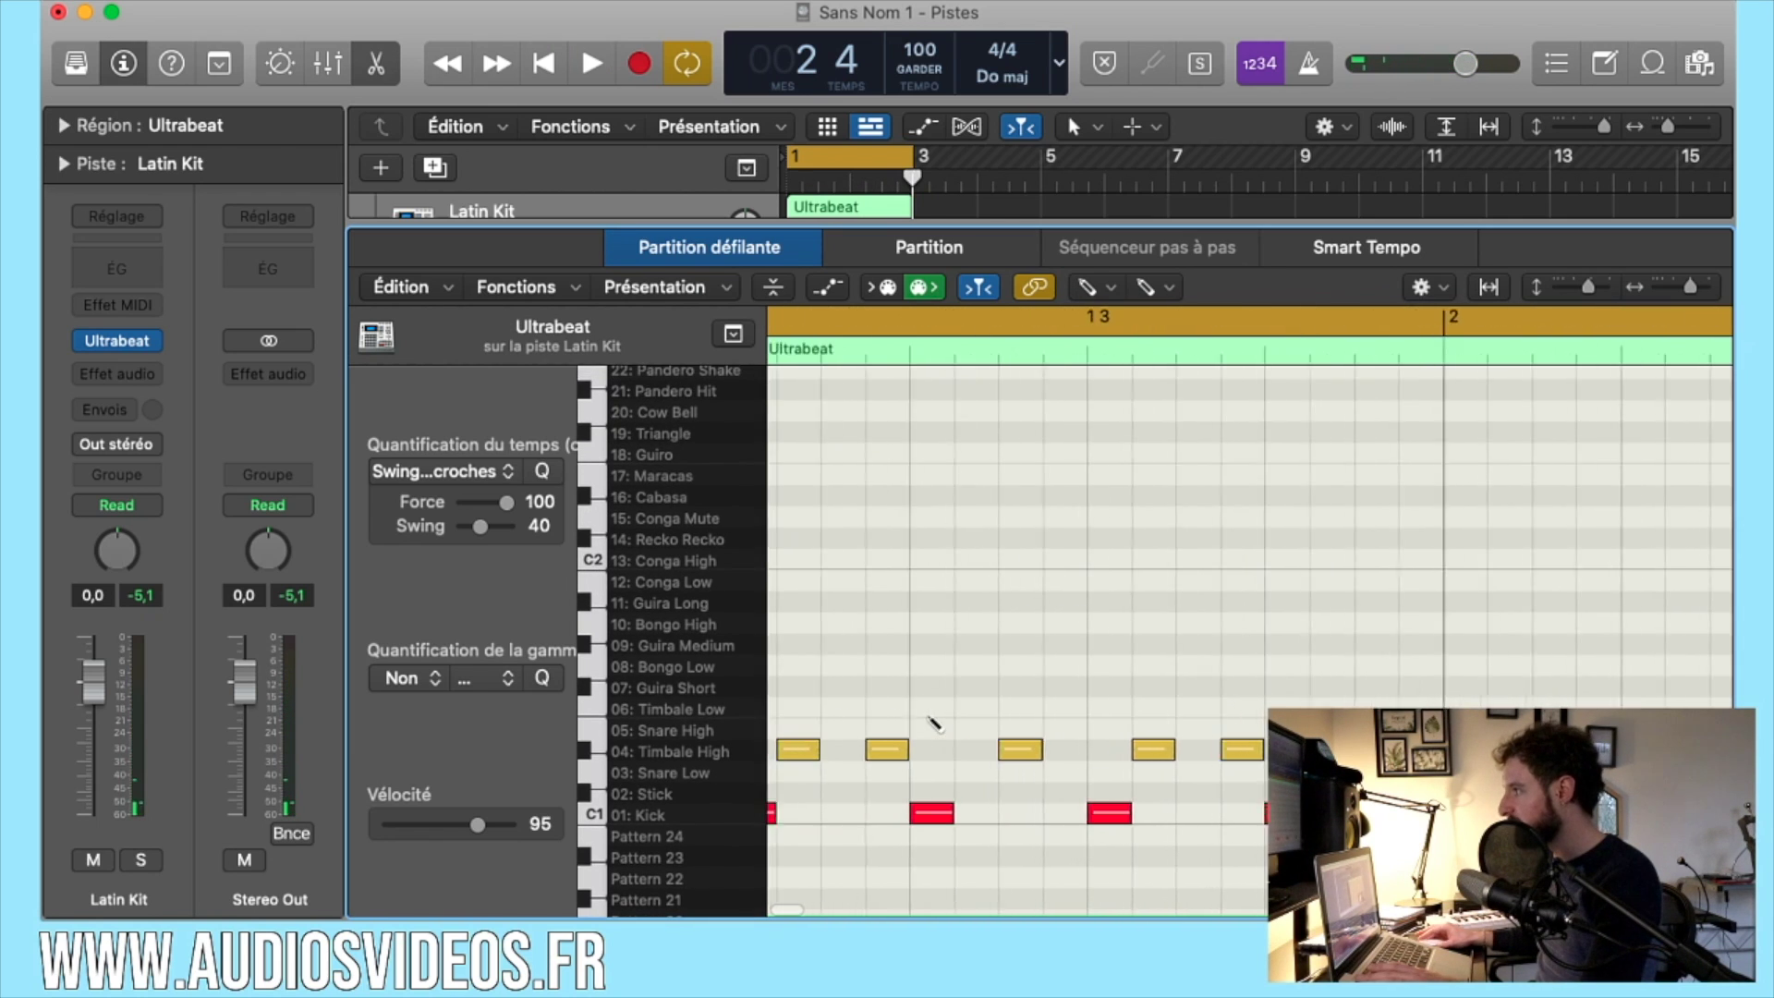
left_click(643, 749)
left_click(643, 748)
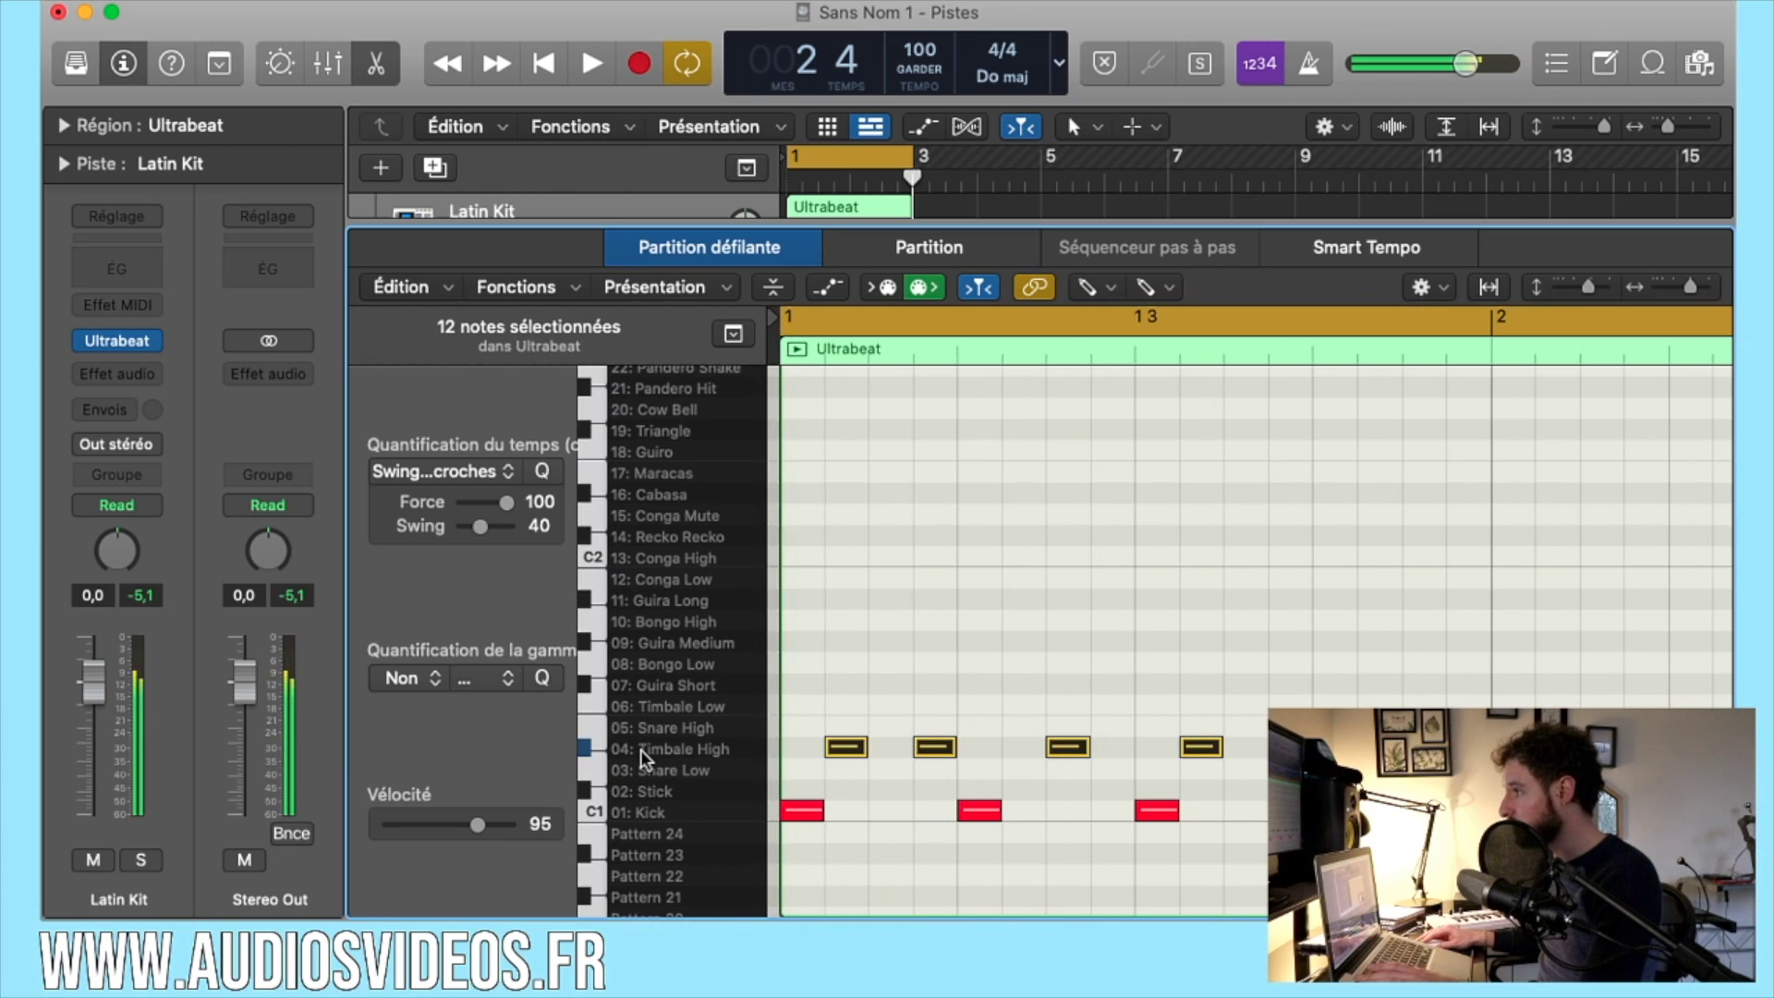
key("Escape")
left_click(793, 748)
mouse_move(845, 746)
left_mouse_down()
mouse_move(843, 774)
mouse_move(843, 736)
left_mouse_up()
key("space")
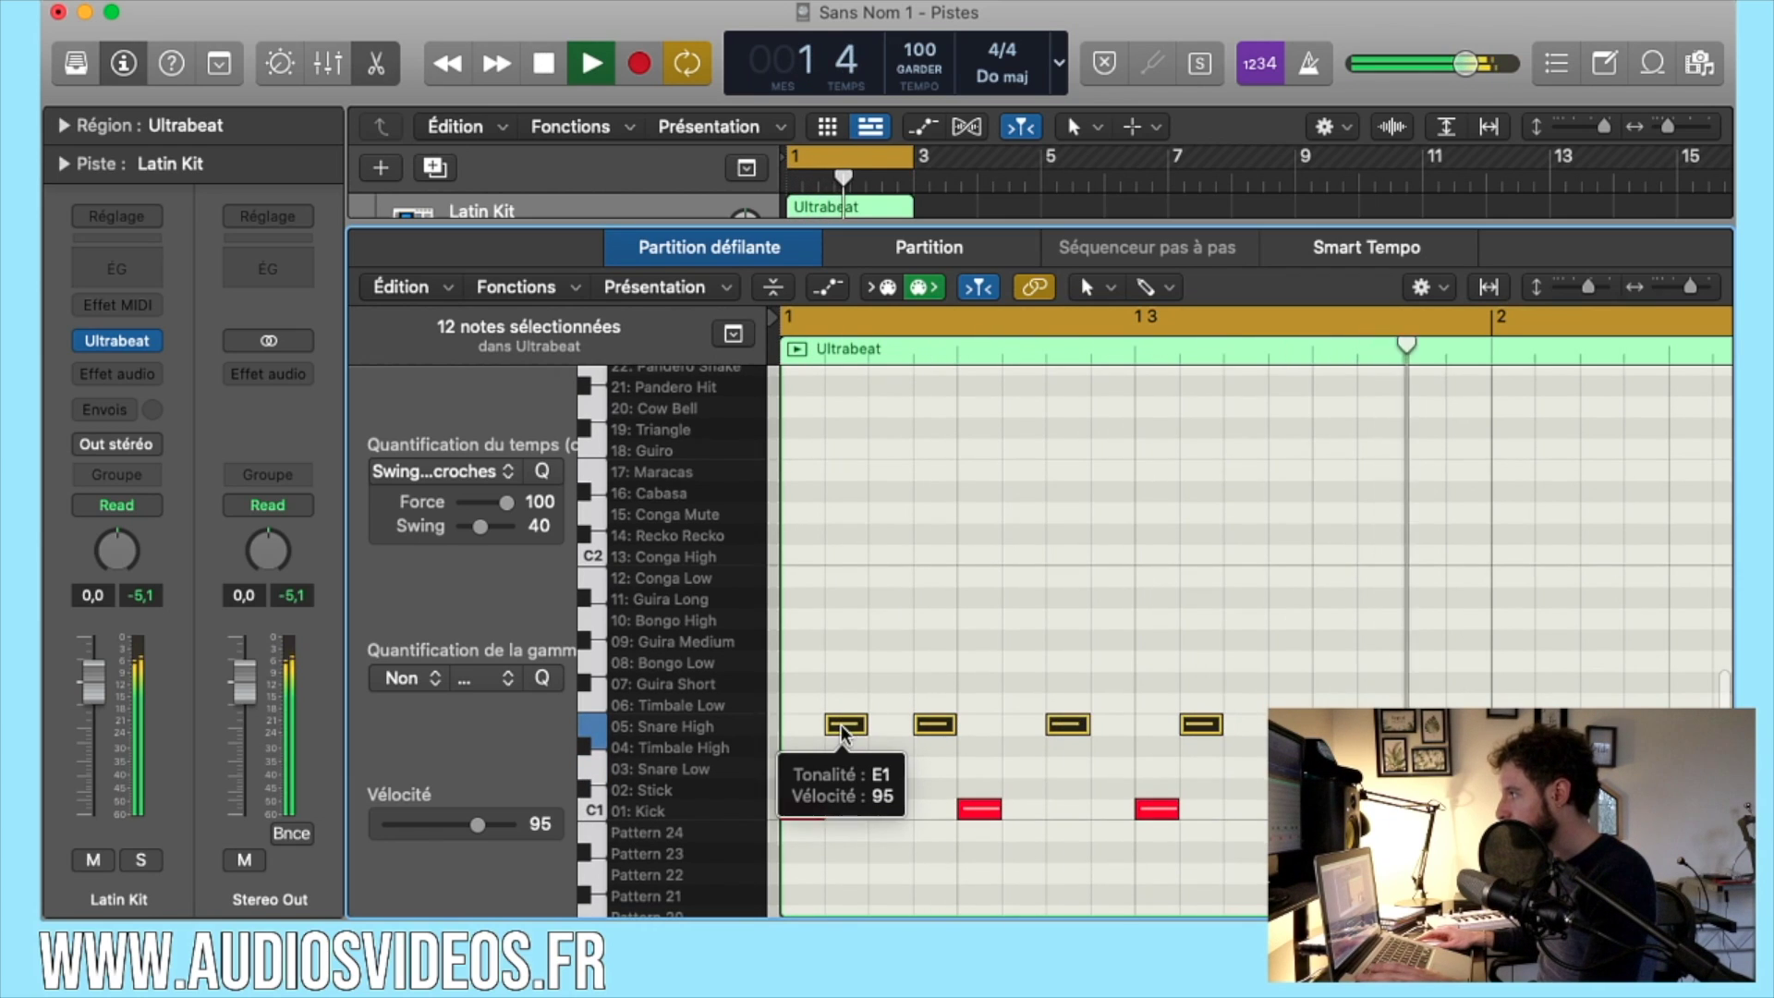
key("space")
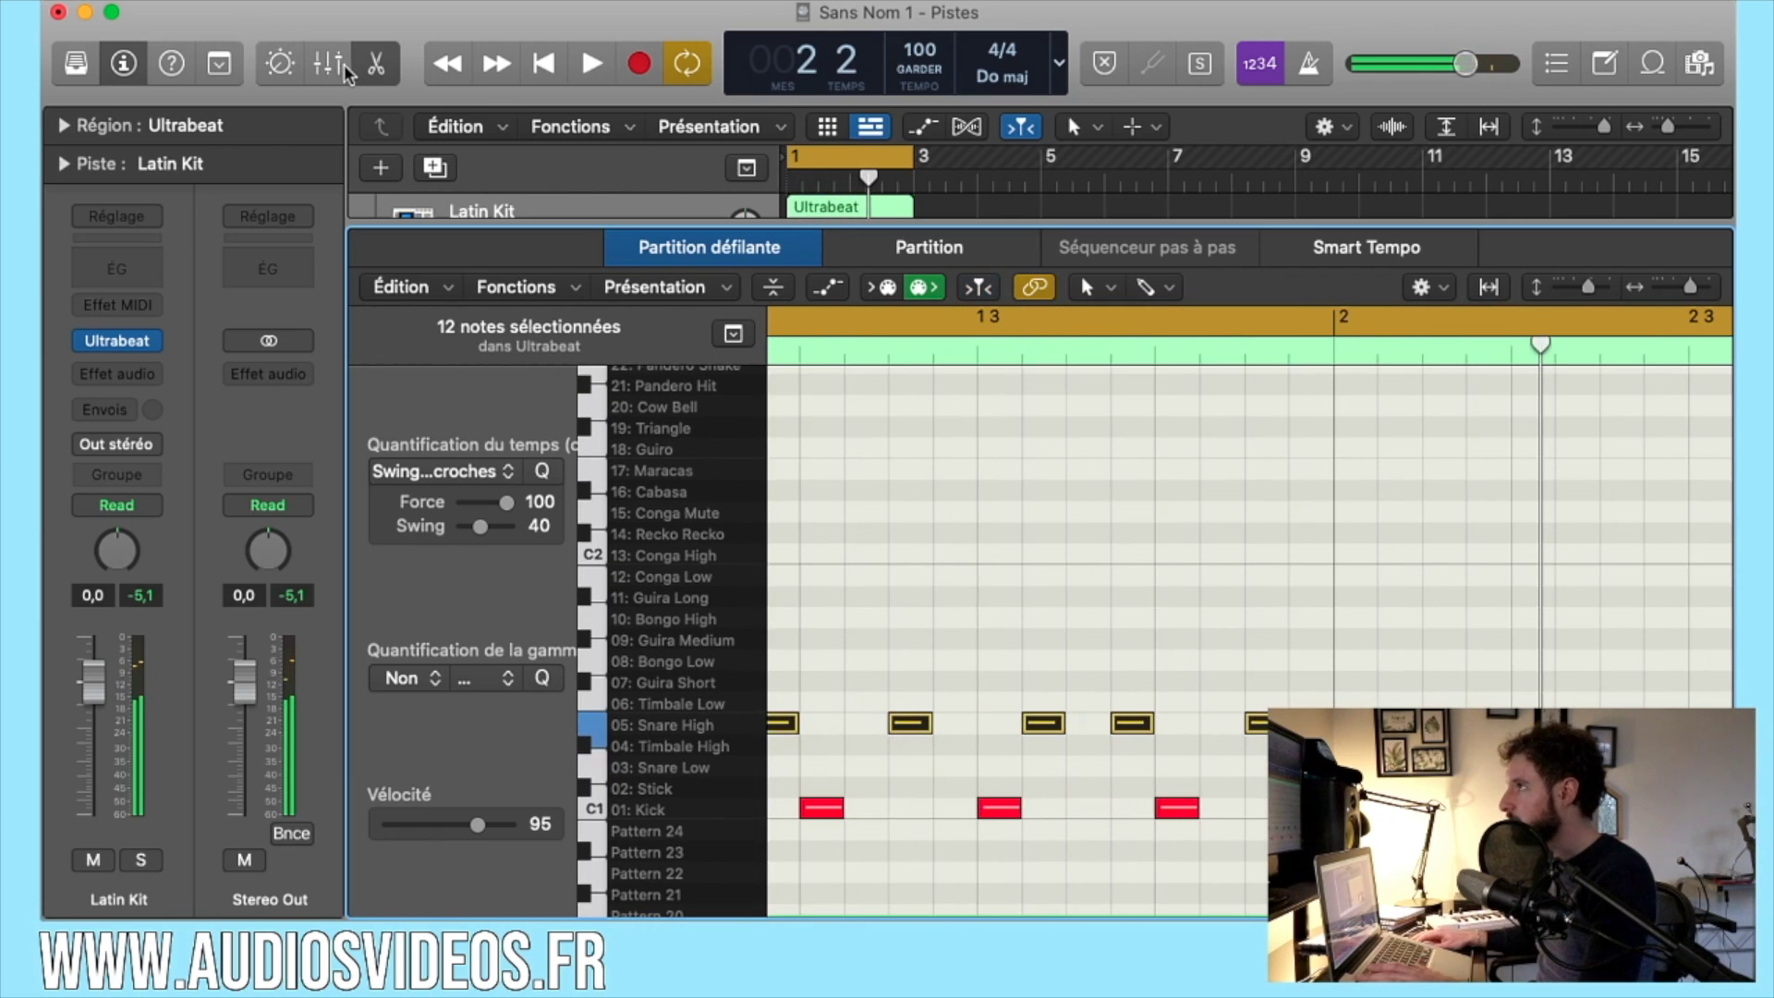
Close the piano roll and display the KICK sample folder in the file browser.
left_click(375, 64)
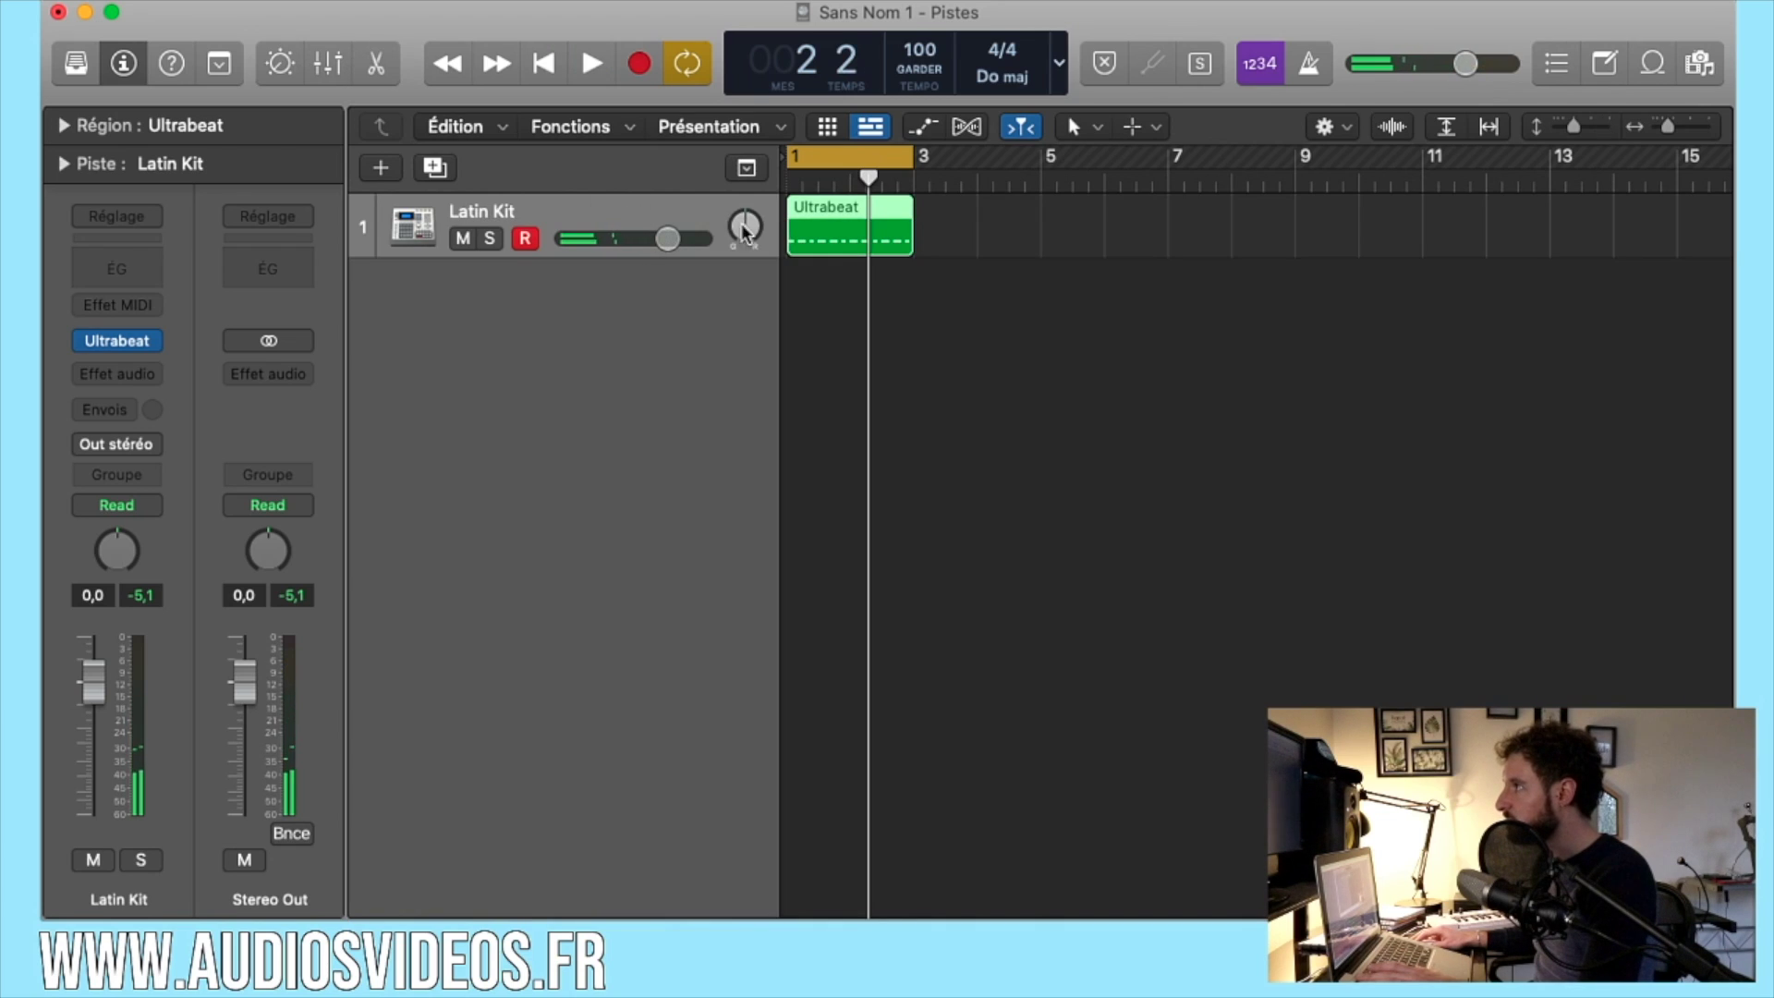
left_click(1700, 64)
double_click(1236, 379)
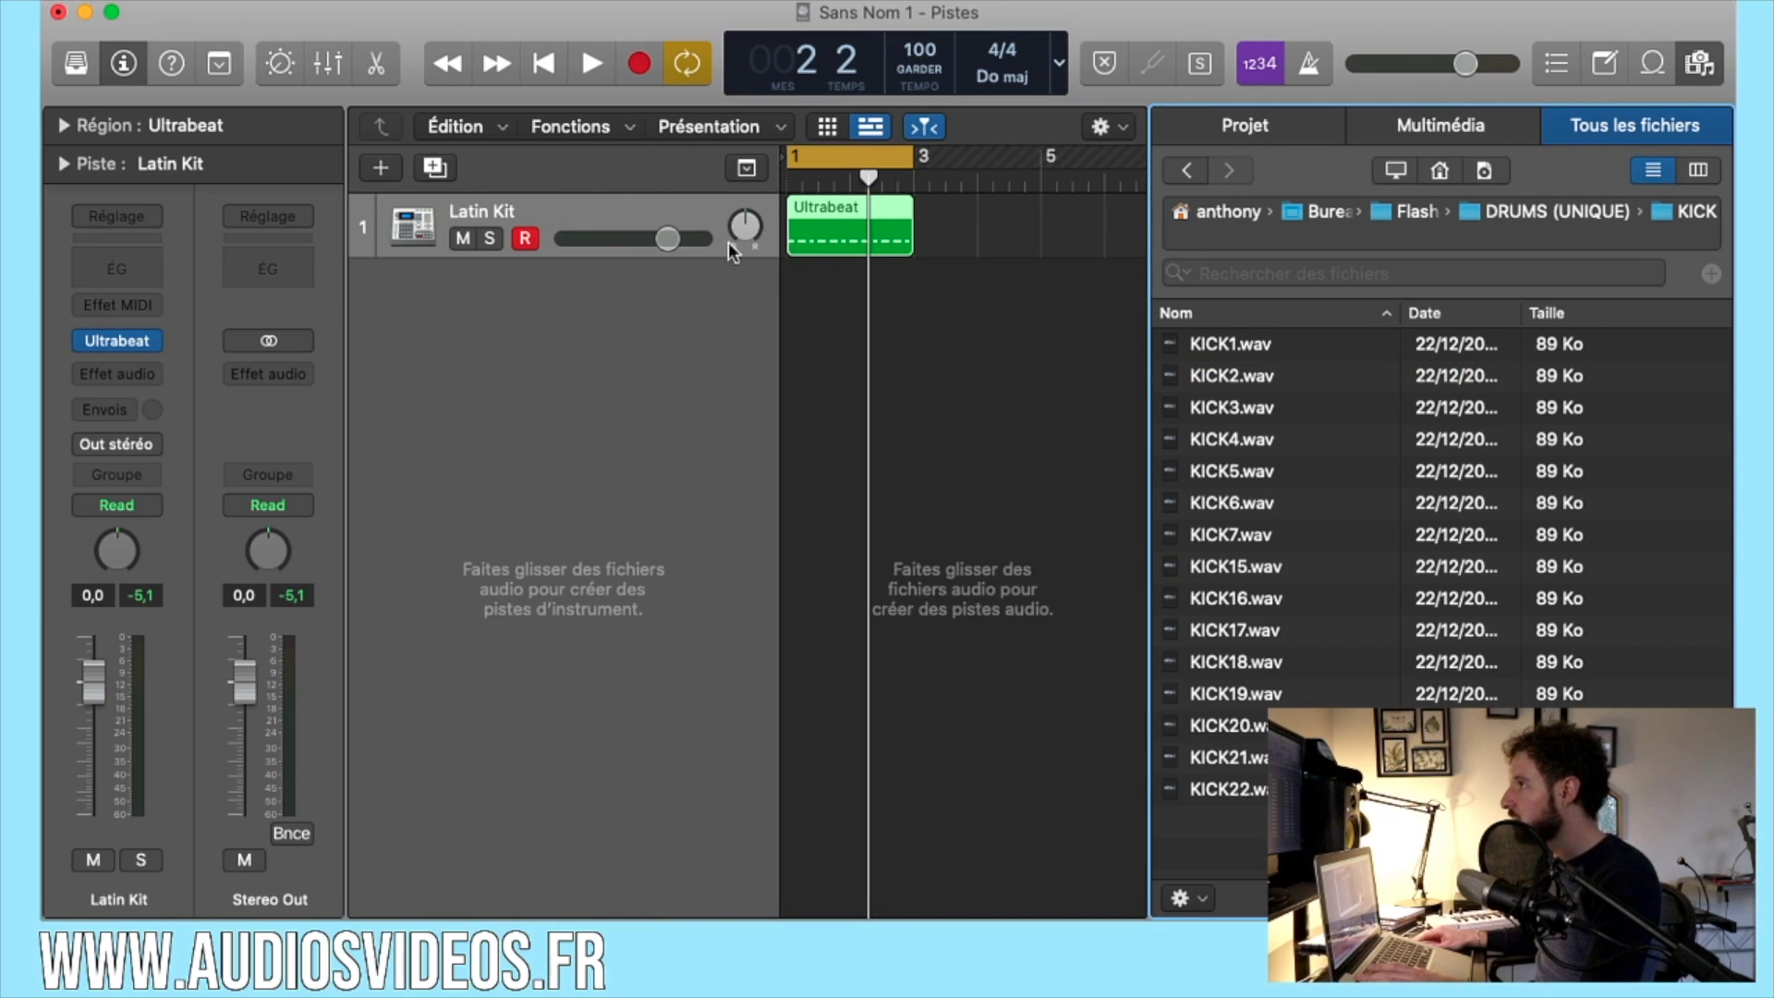
key("super+Right")
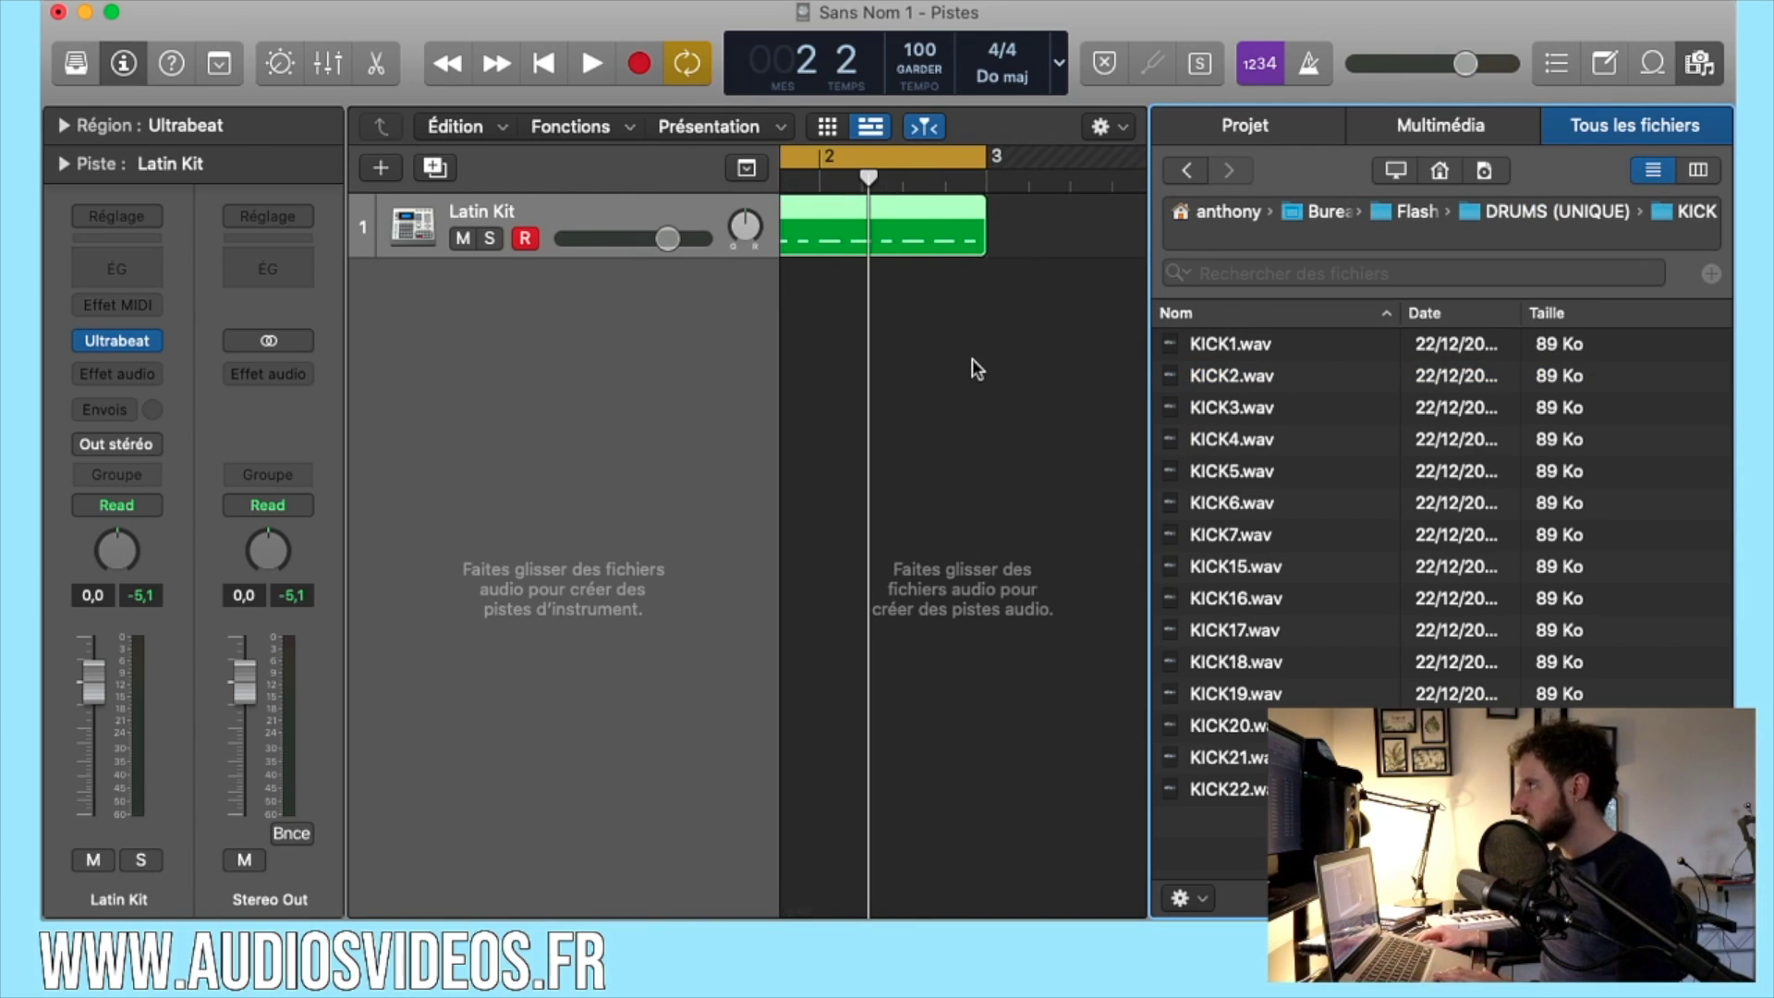
scroll(972, 358, "left", 3)
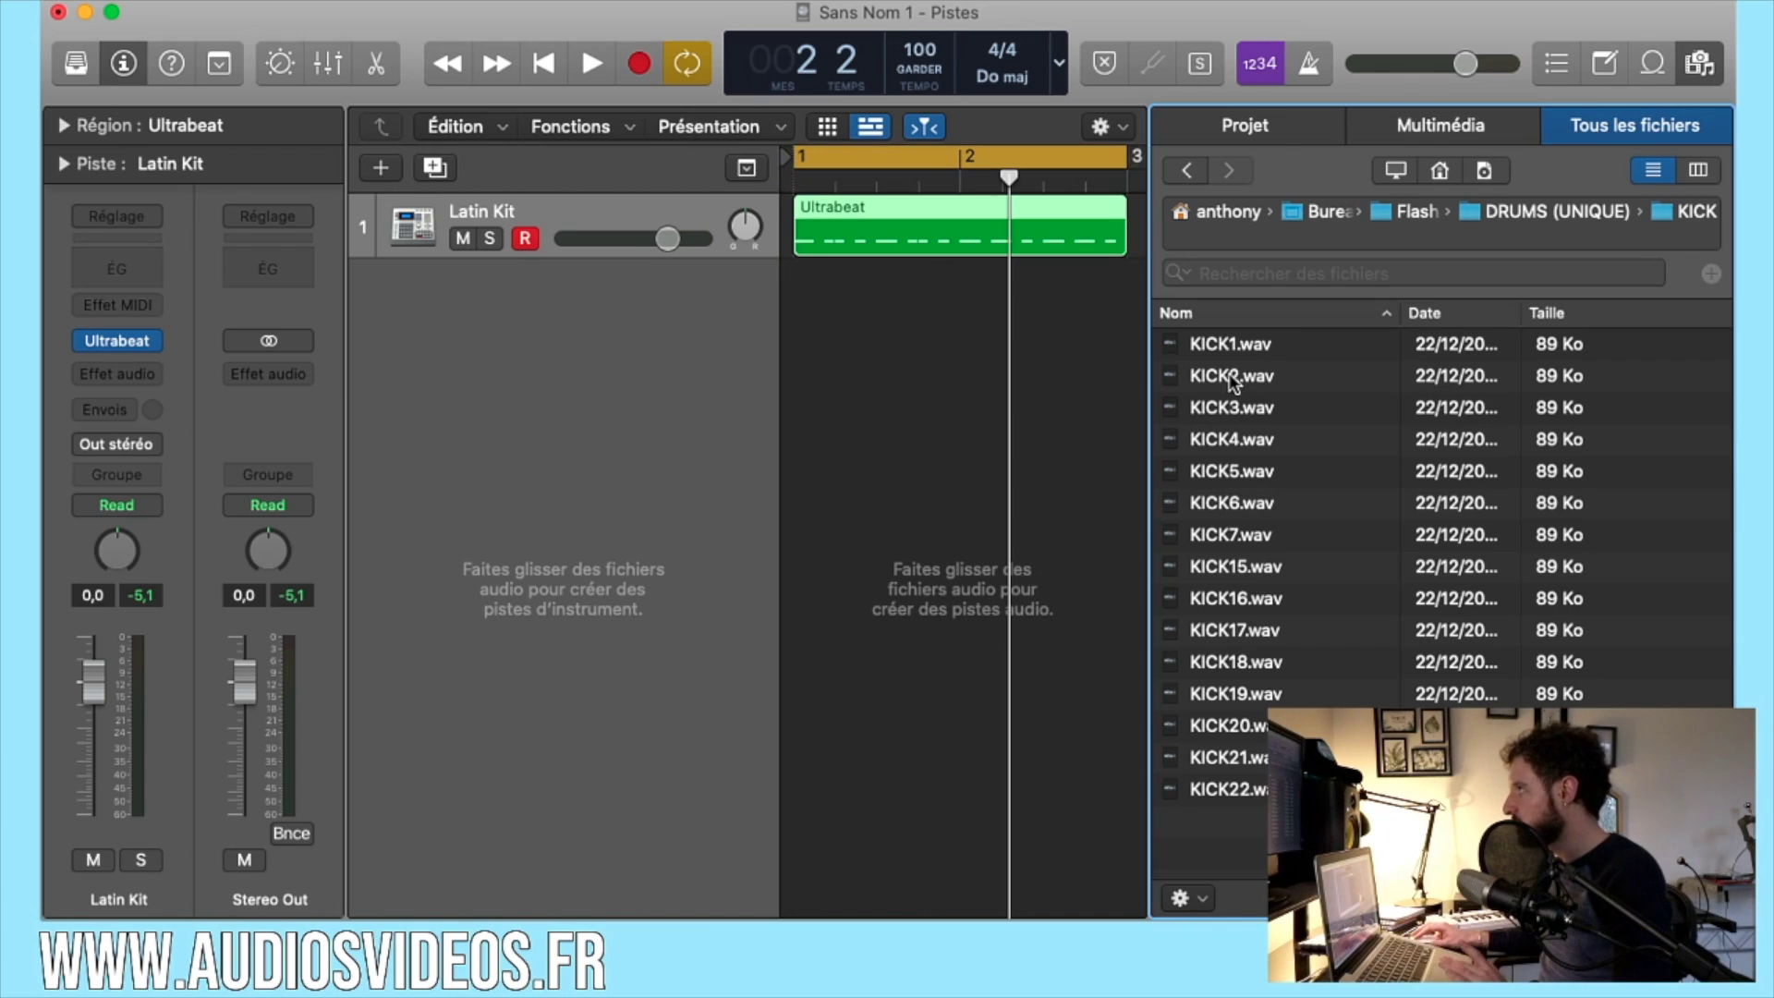
Audition the samples KICK6, KICK7, KICK15, KICK16, KICK17 and KICK18 from the KICK folder.
left_click(1213, 505)
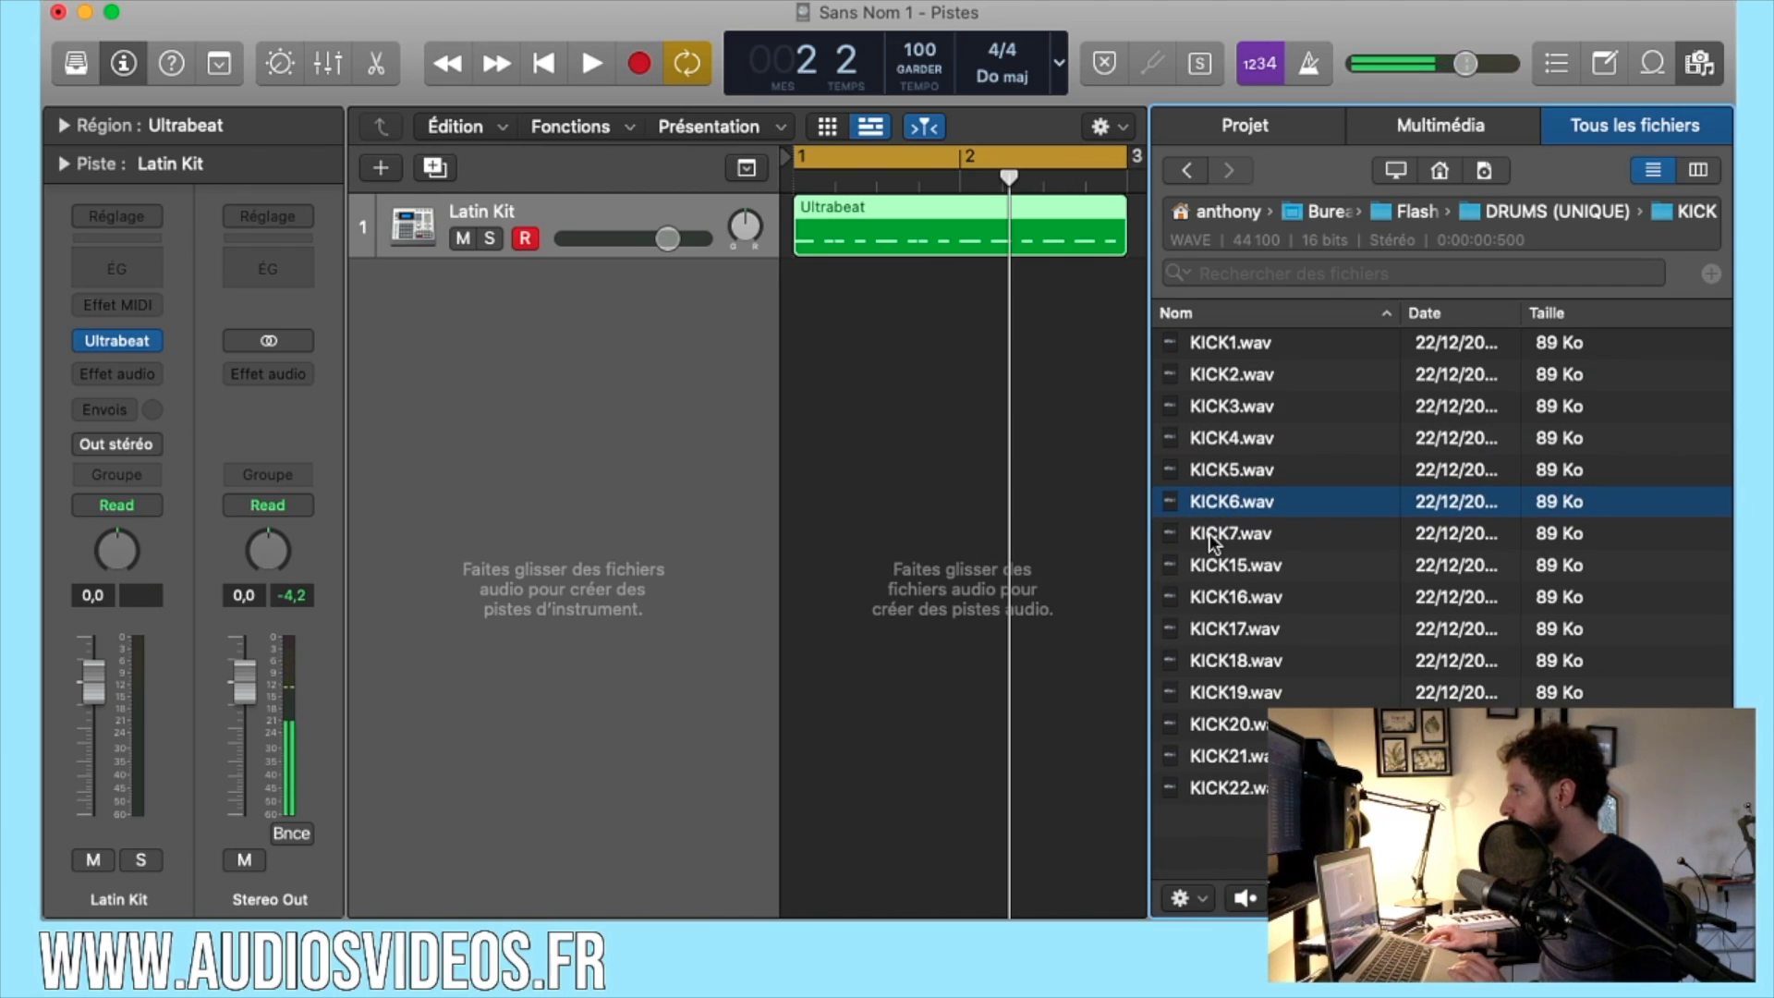
left_click(1208, 534)
left_click(1207, 568)
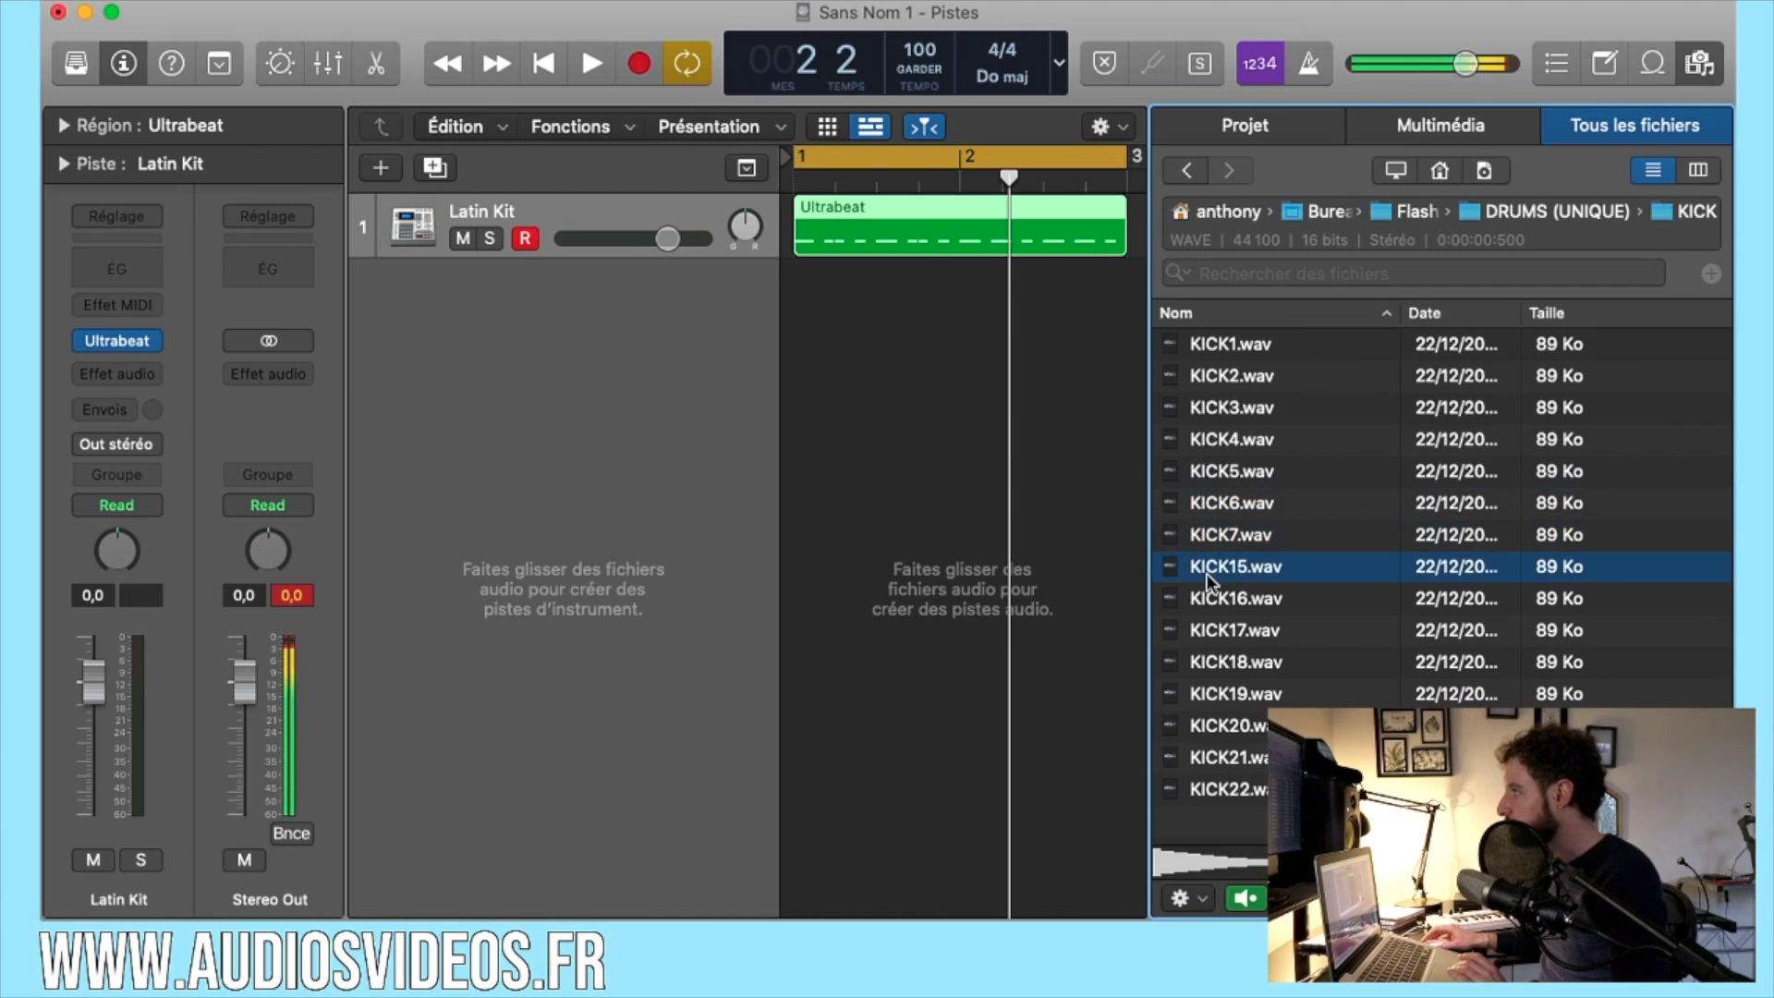
left_click(1205, 601)
left_click(1209, 630)
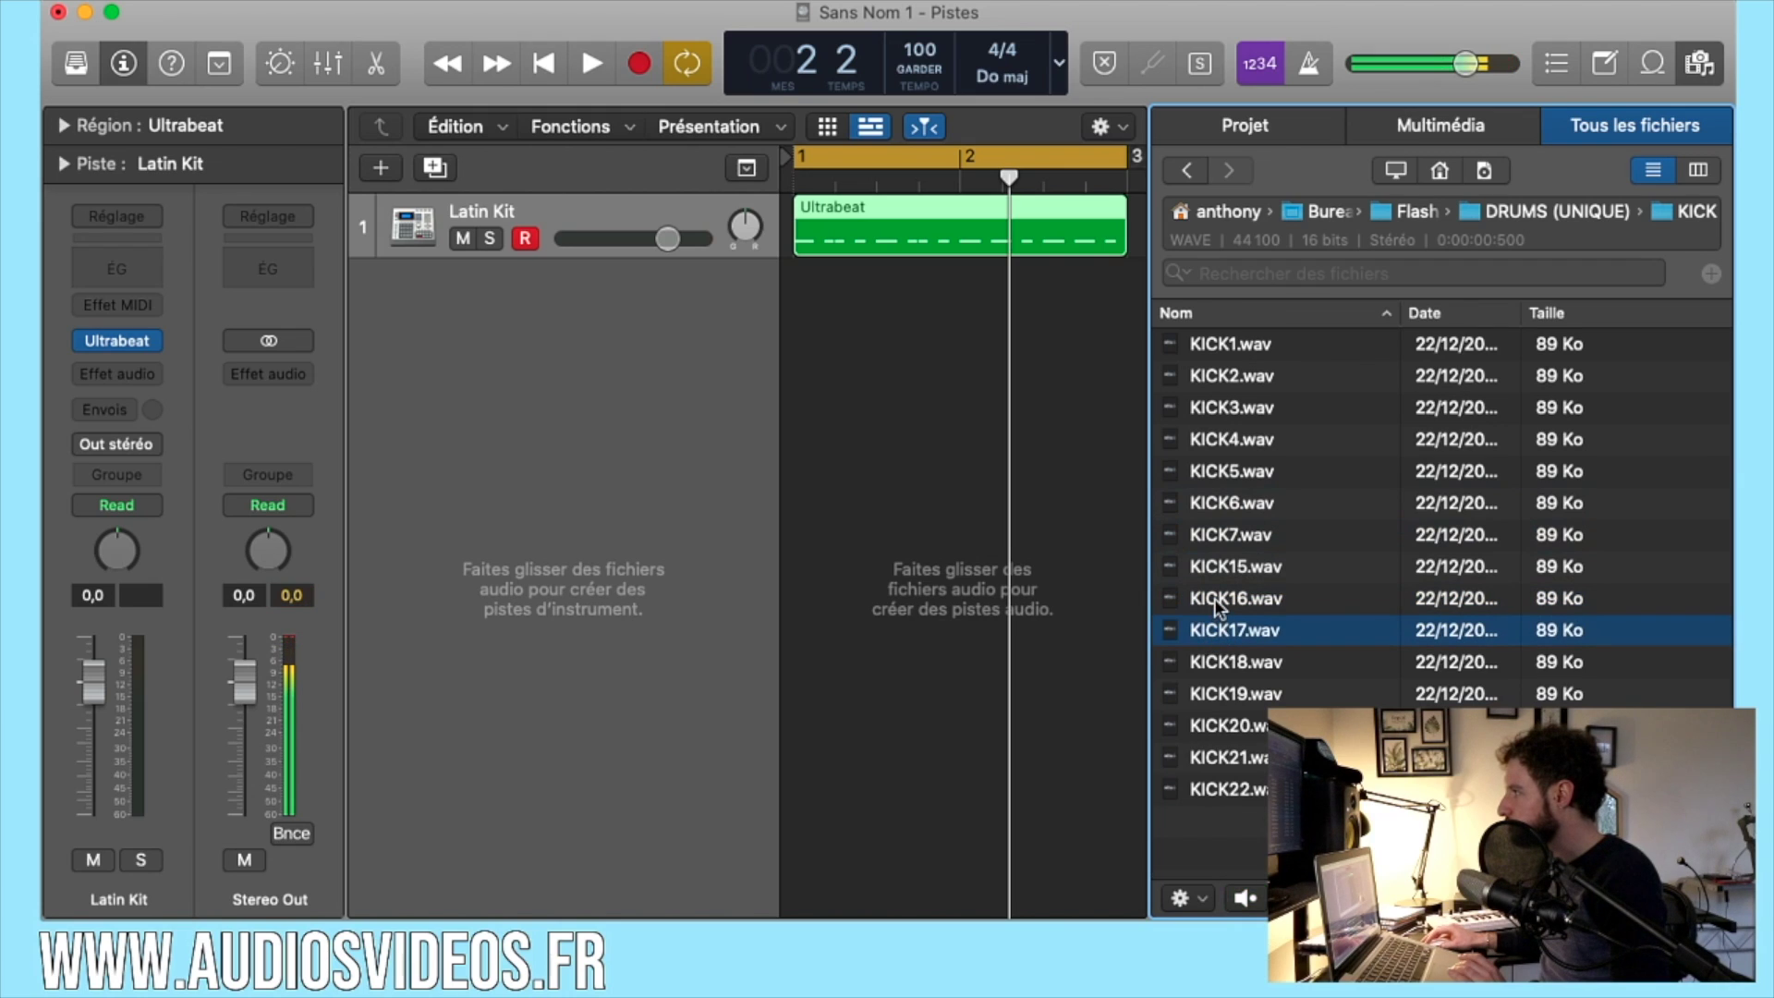
left_click(1208, 663)
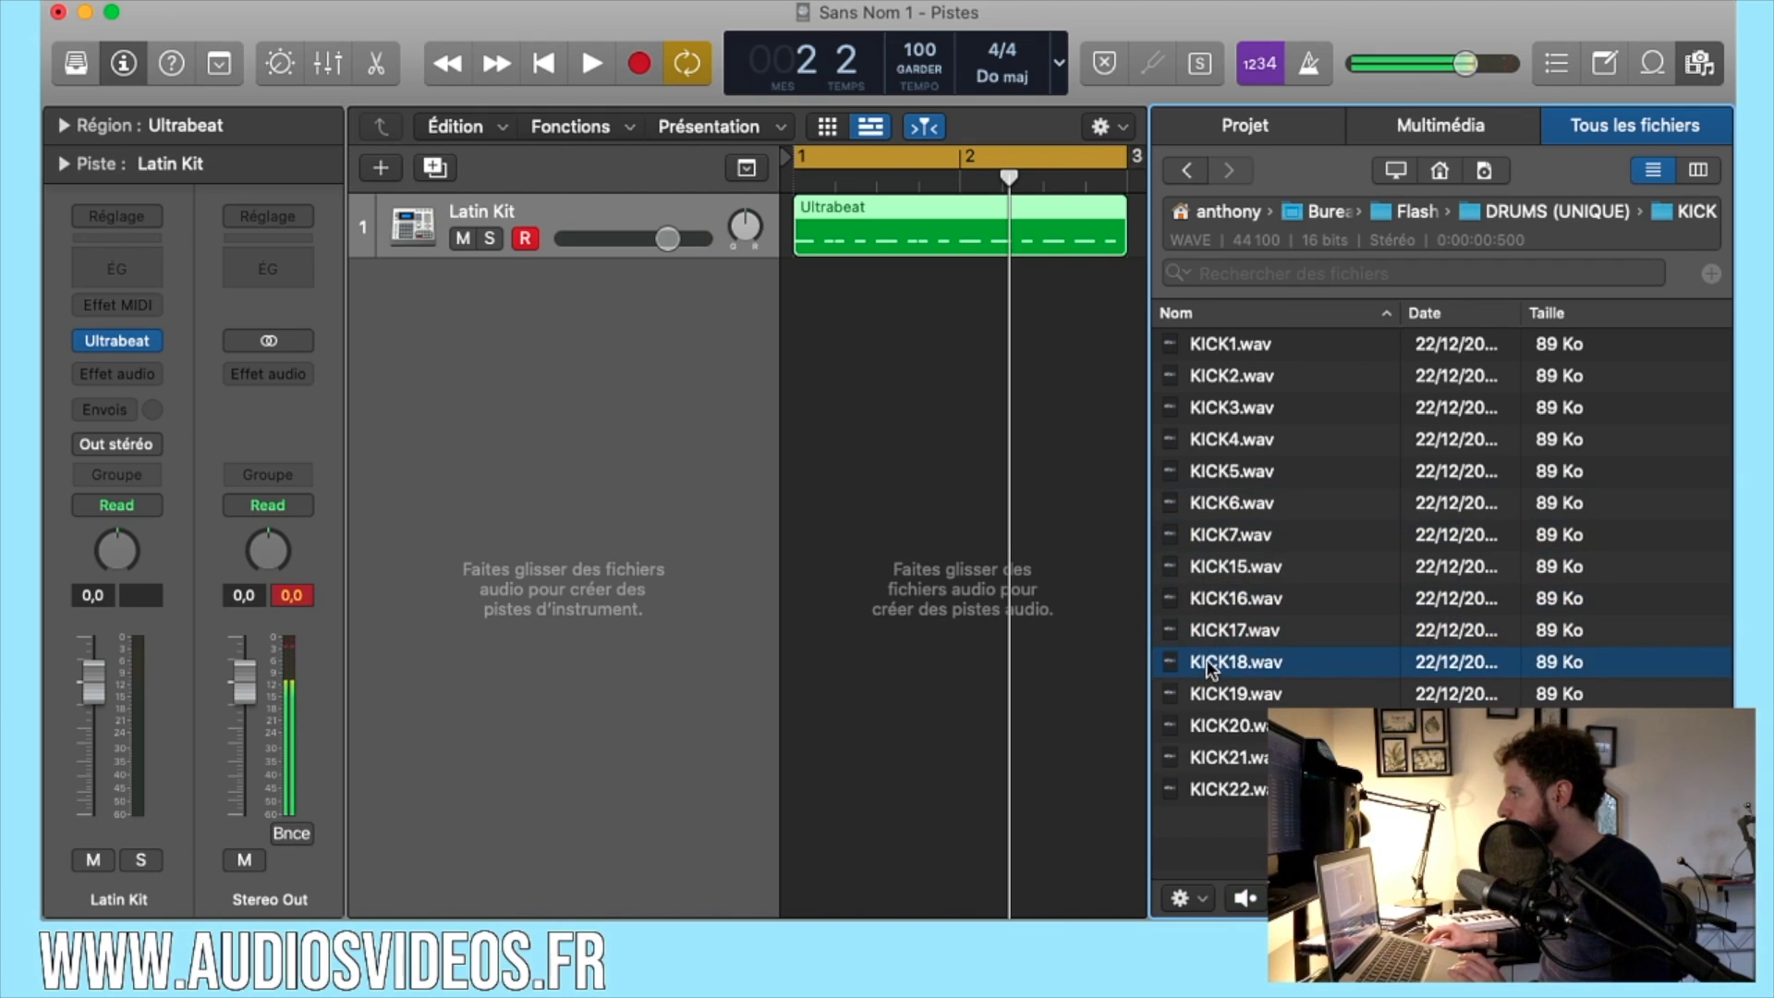
Place the KICK18 sample on a new audio track, repeat it on every beat of bars 1 and 2, and mute Latin Kit.
left_click_drag(1210, 667, 1021, 289)
key("f")
key("super+r")
key("super+r")
left_click(452, 239)
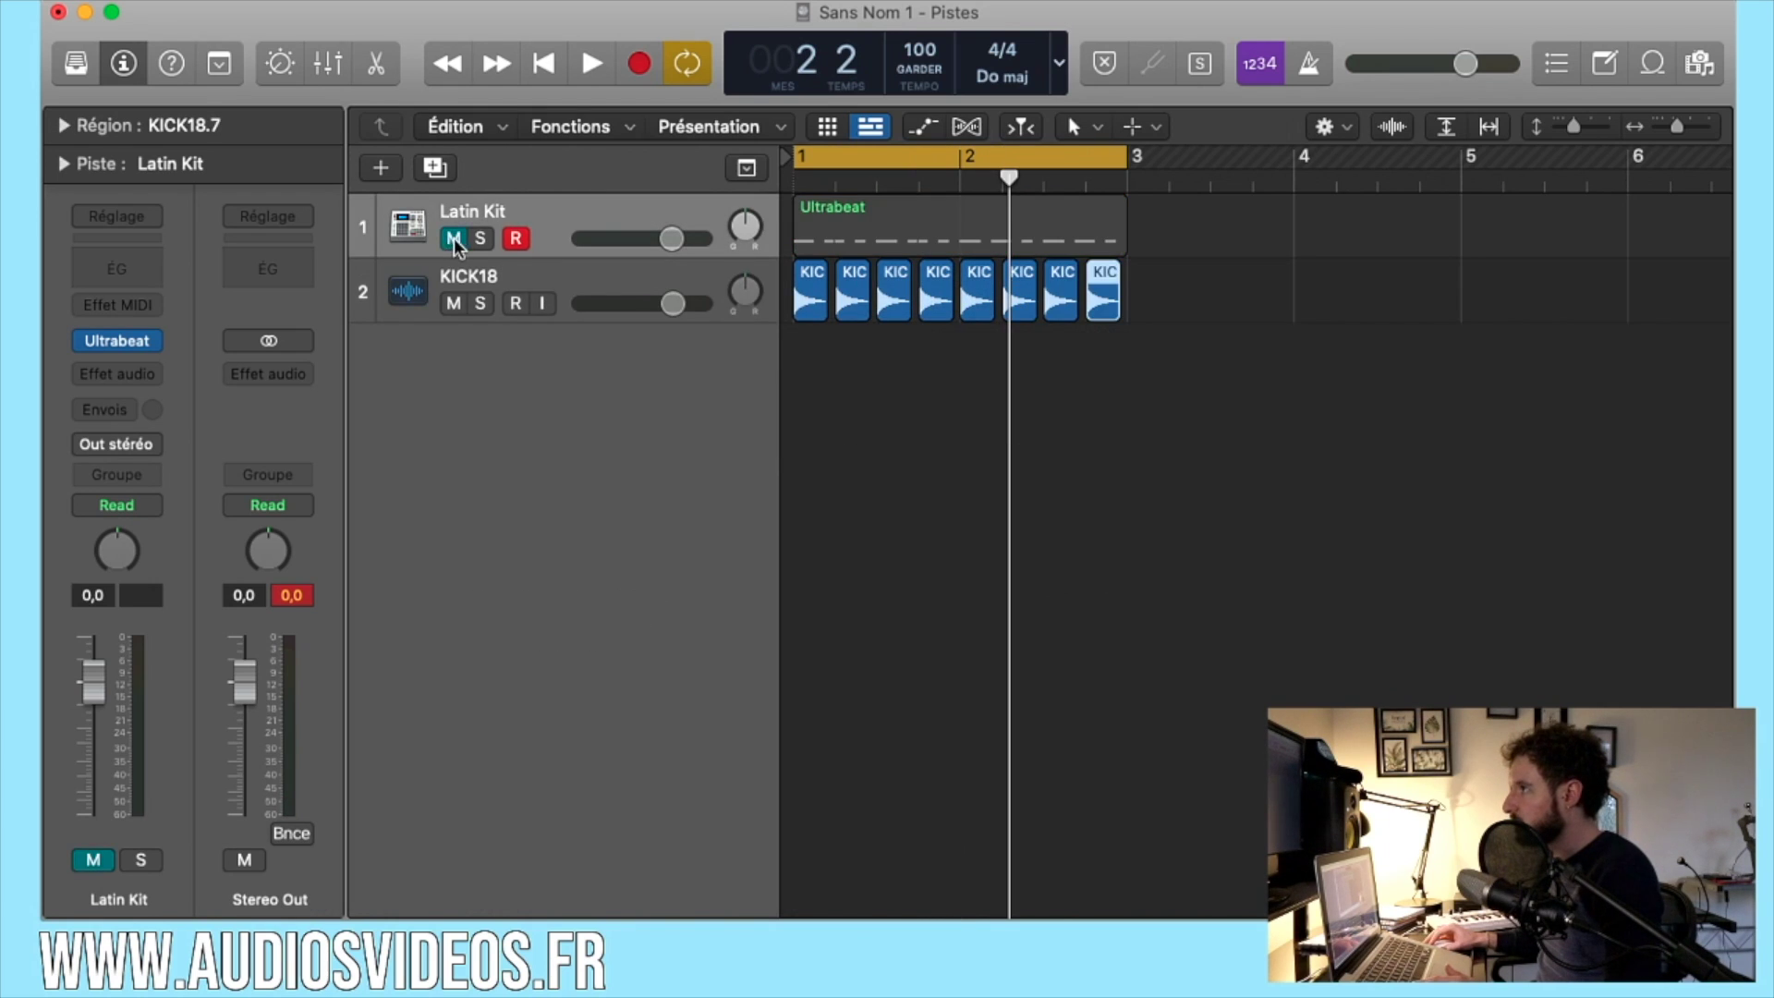
left_click(558, 226)
Display the PERCUS sample folder and audition its percussion samples, including PERCU02.
left_click_drag(1677, 130, 1696, 136)
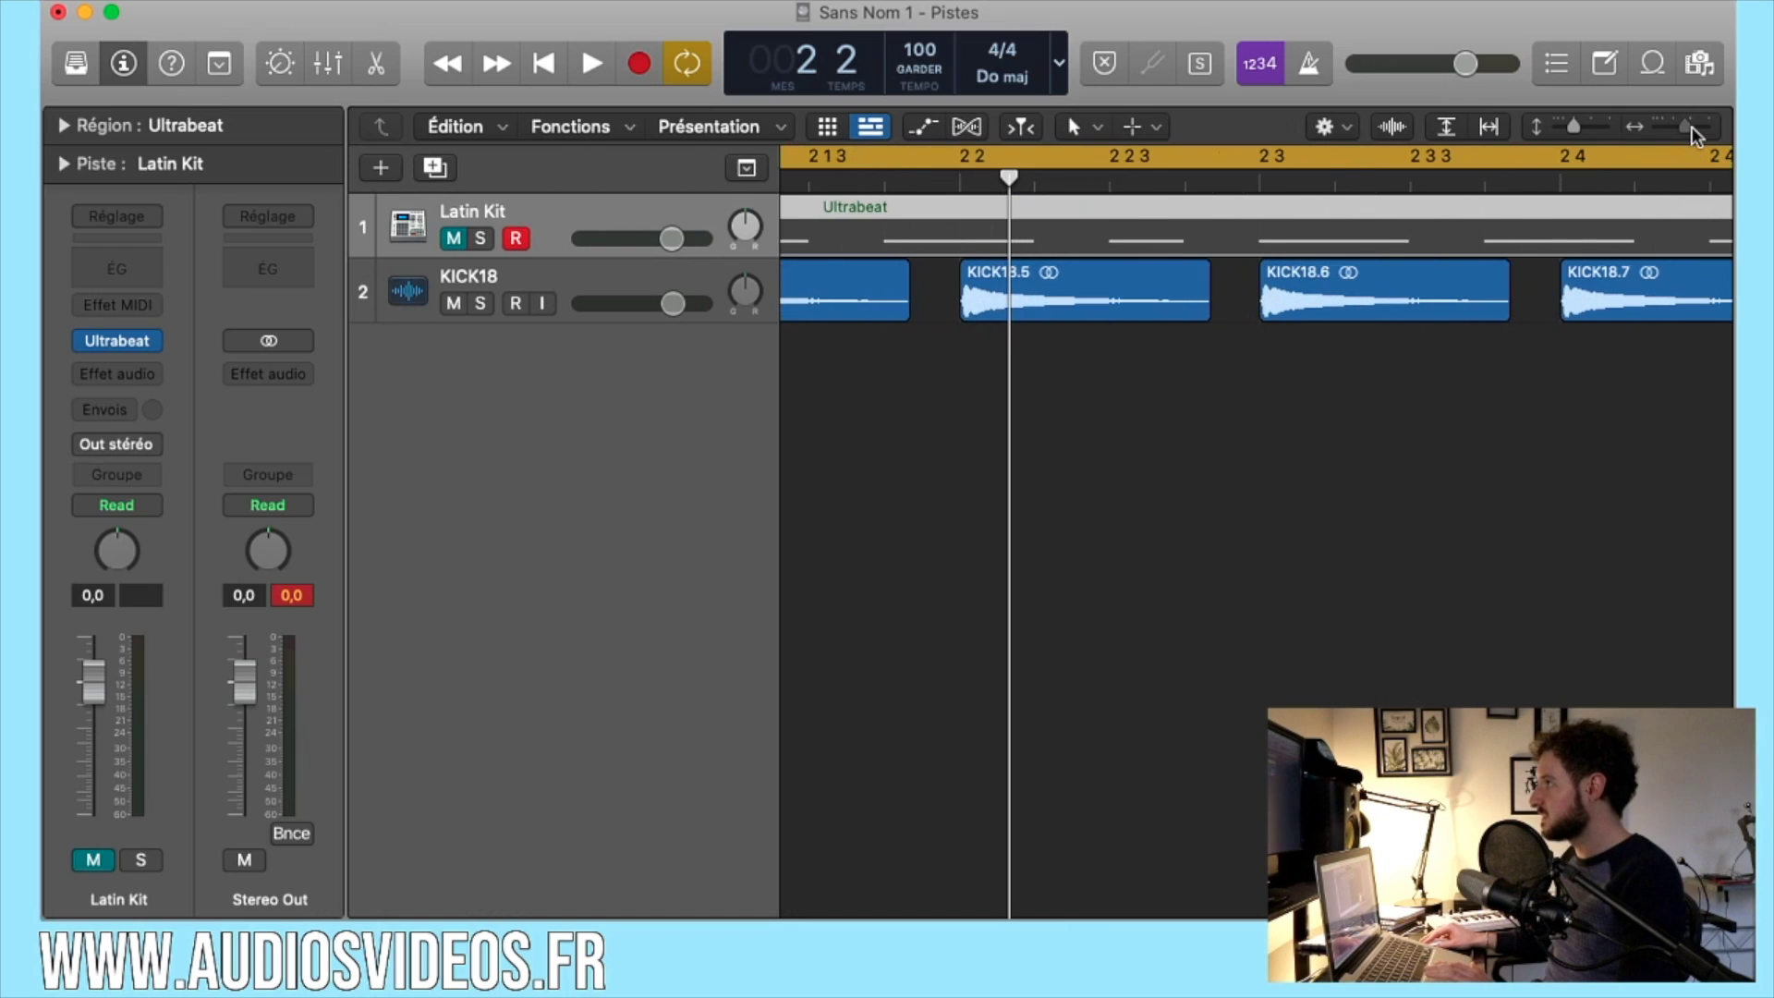
scroll(1017, 284, "left", 15)
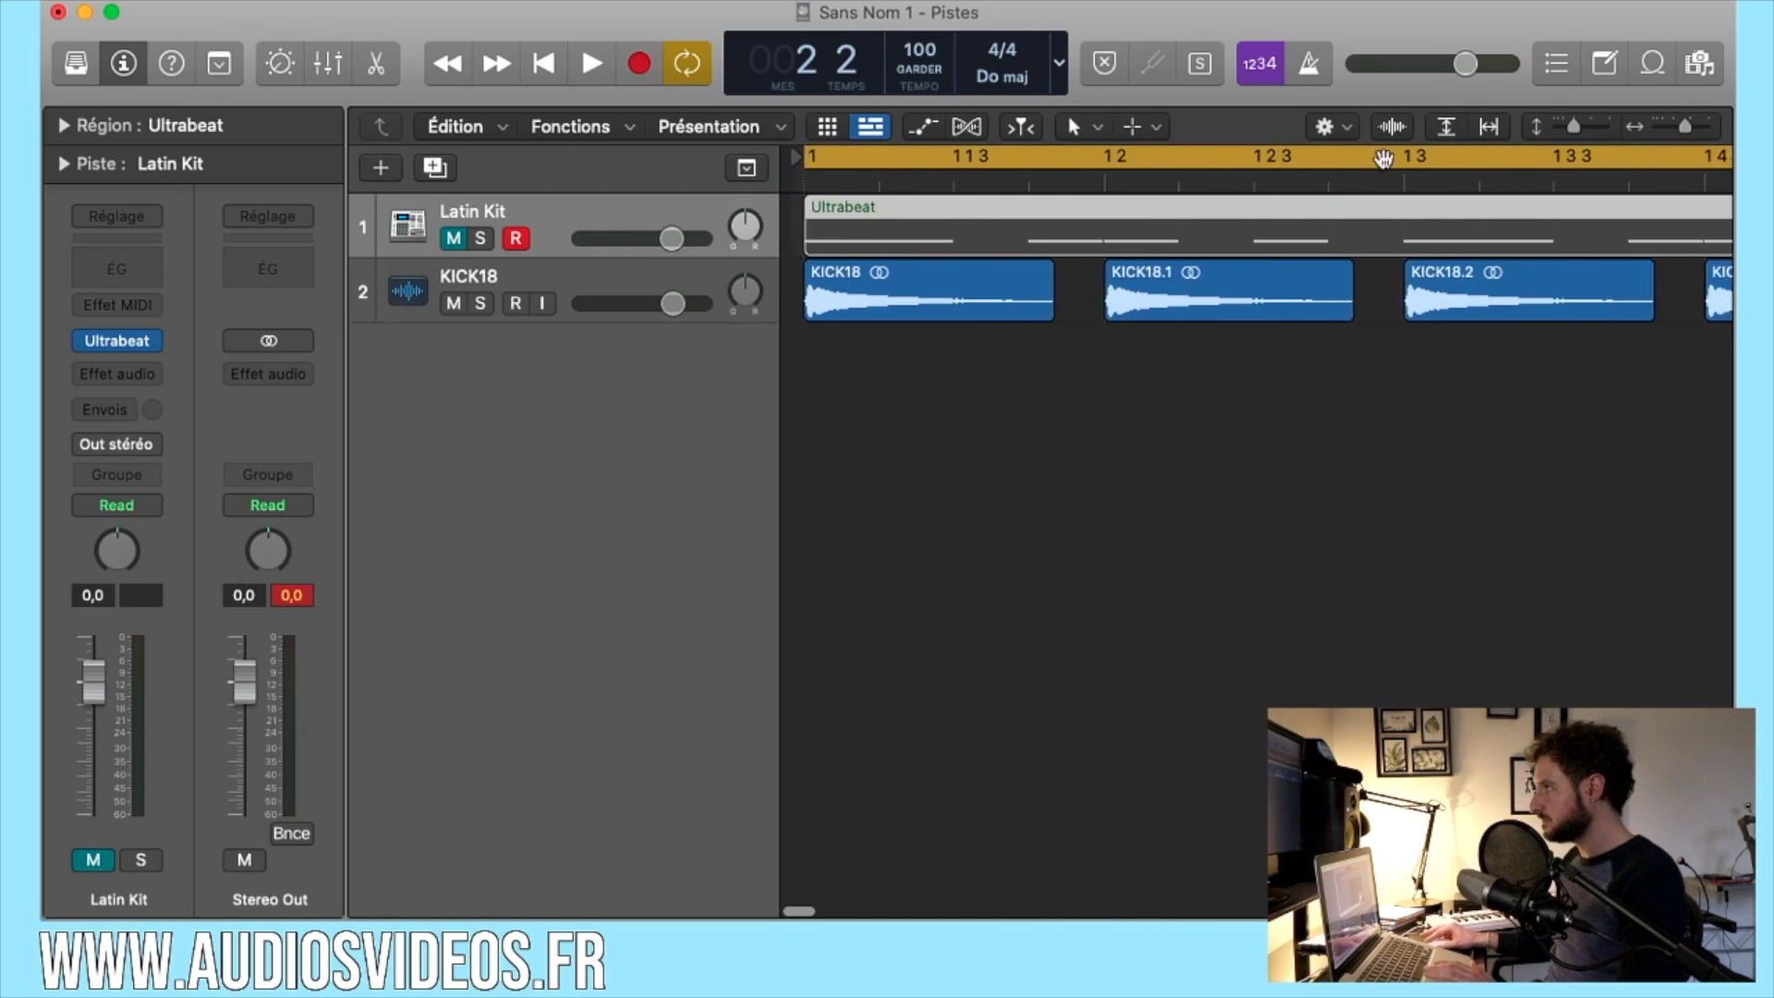
left_click_drag(1572, 129, 1586, 129)
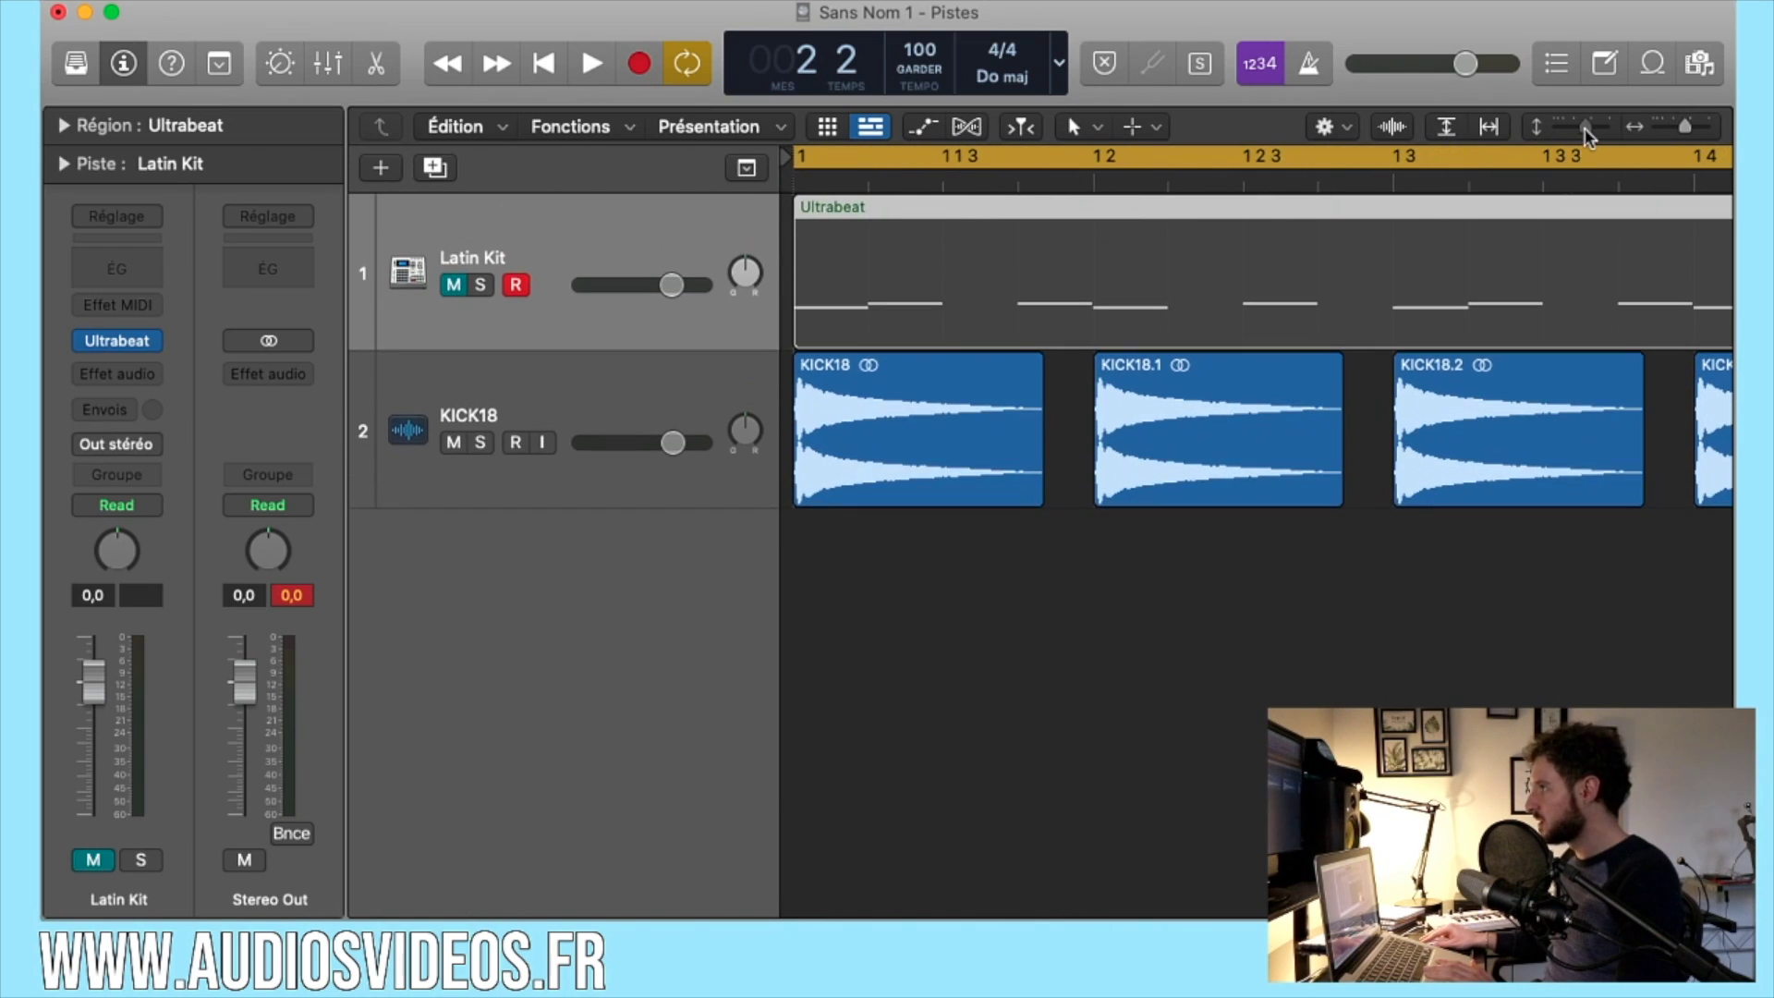
left_click(1701, 63)
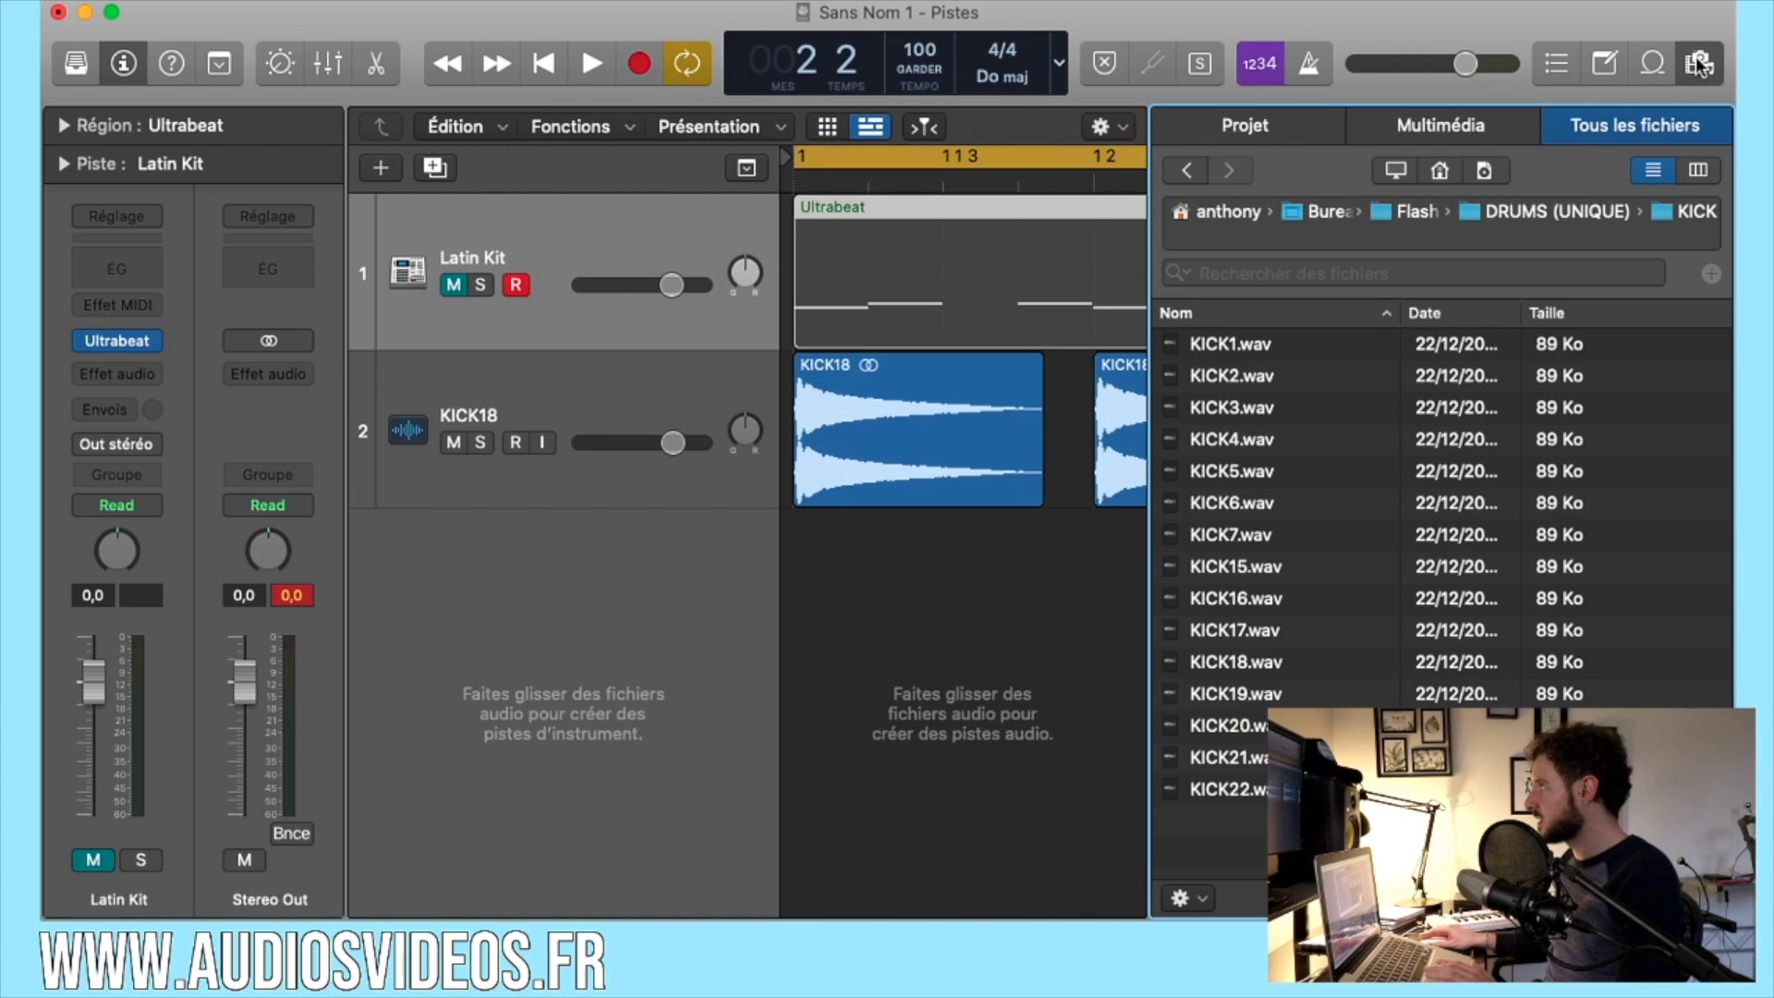
left_click(1196, 170)
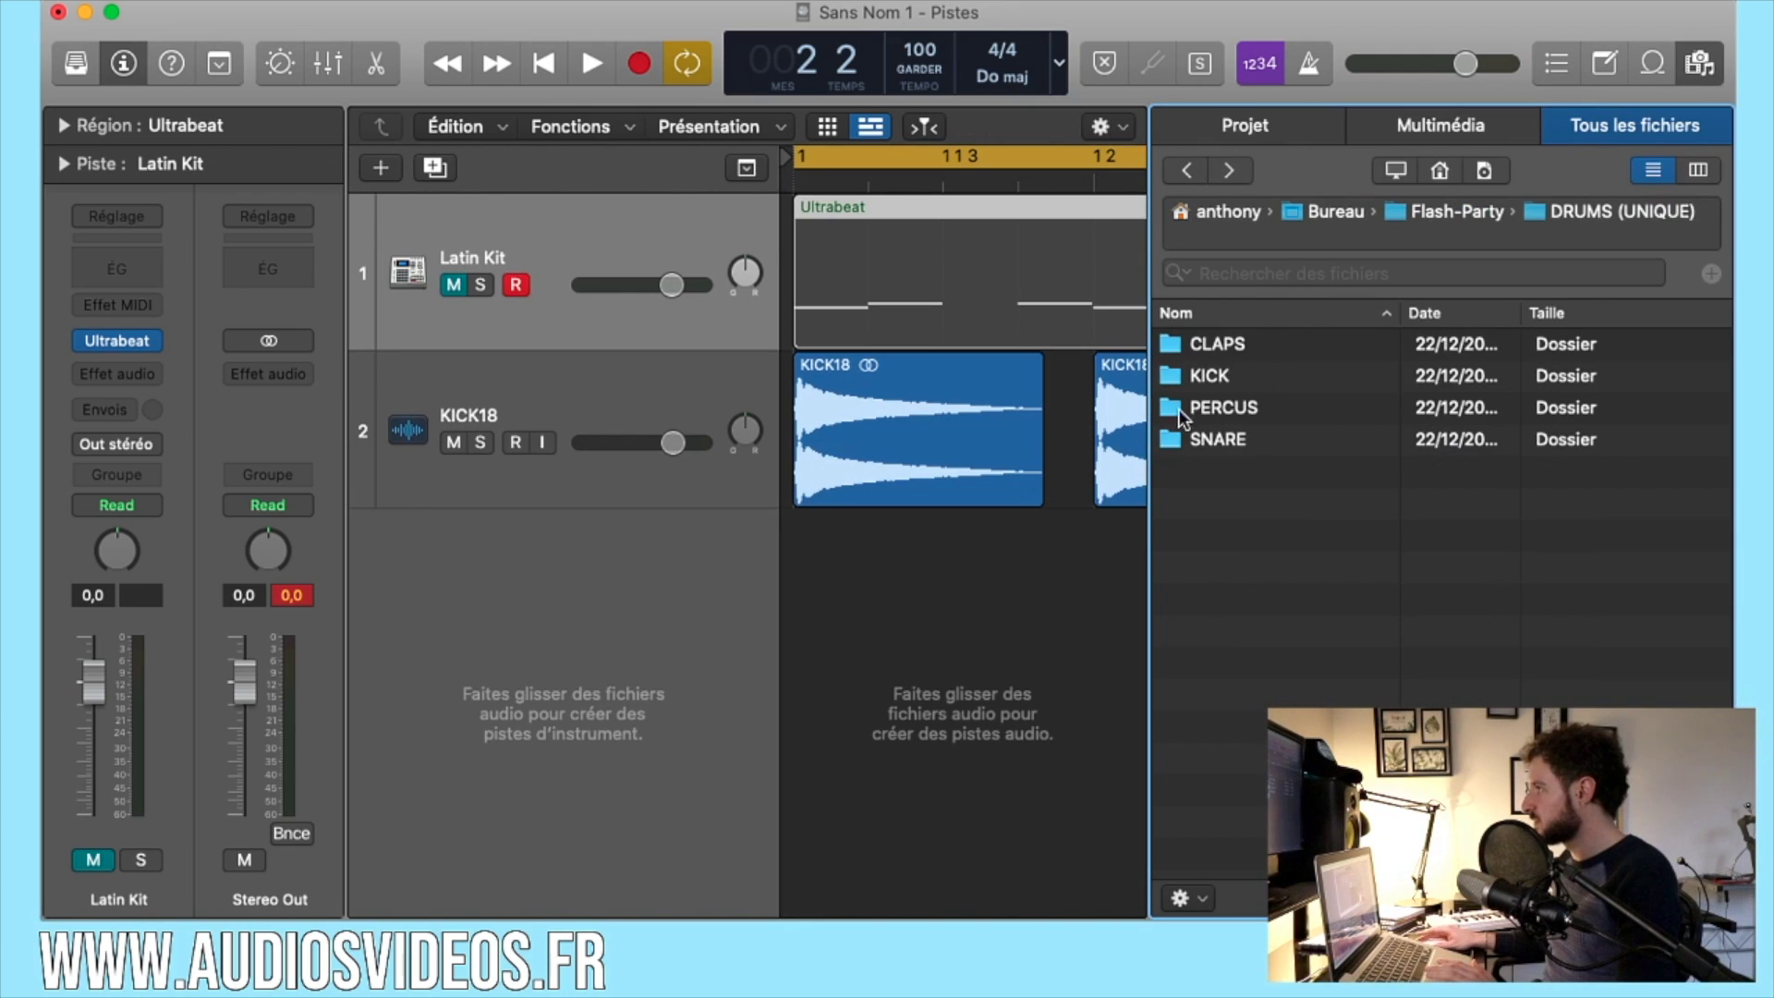
double_click(1216, 408)
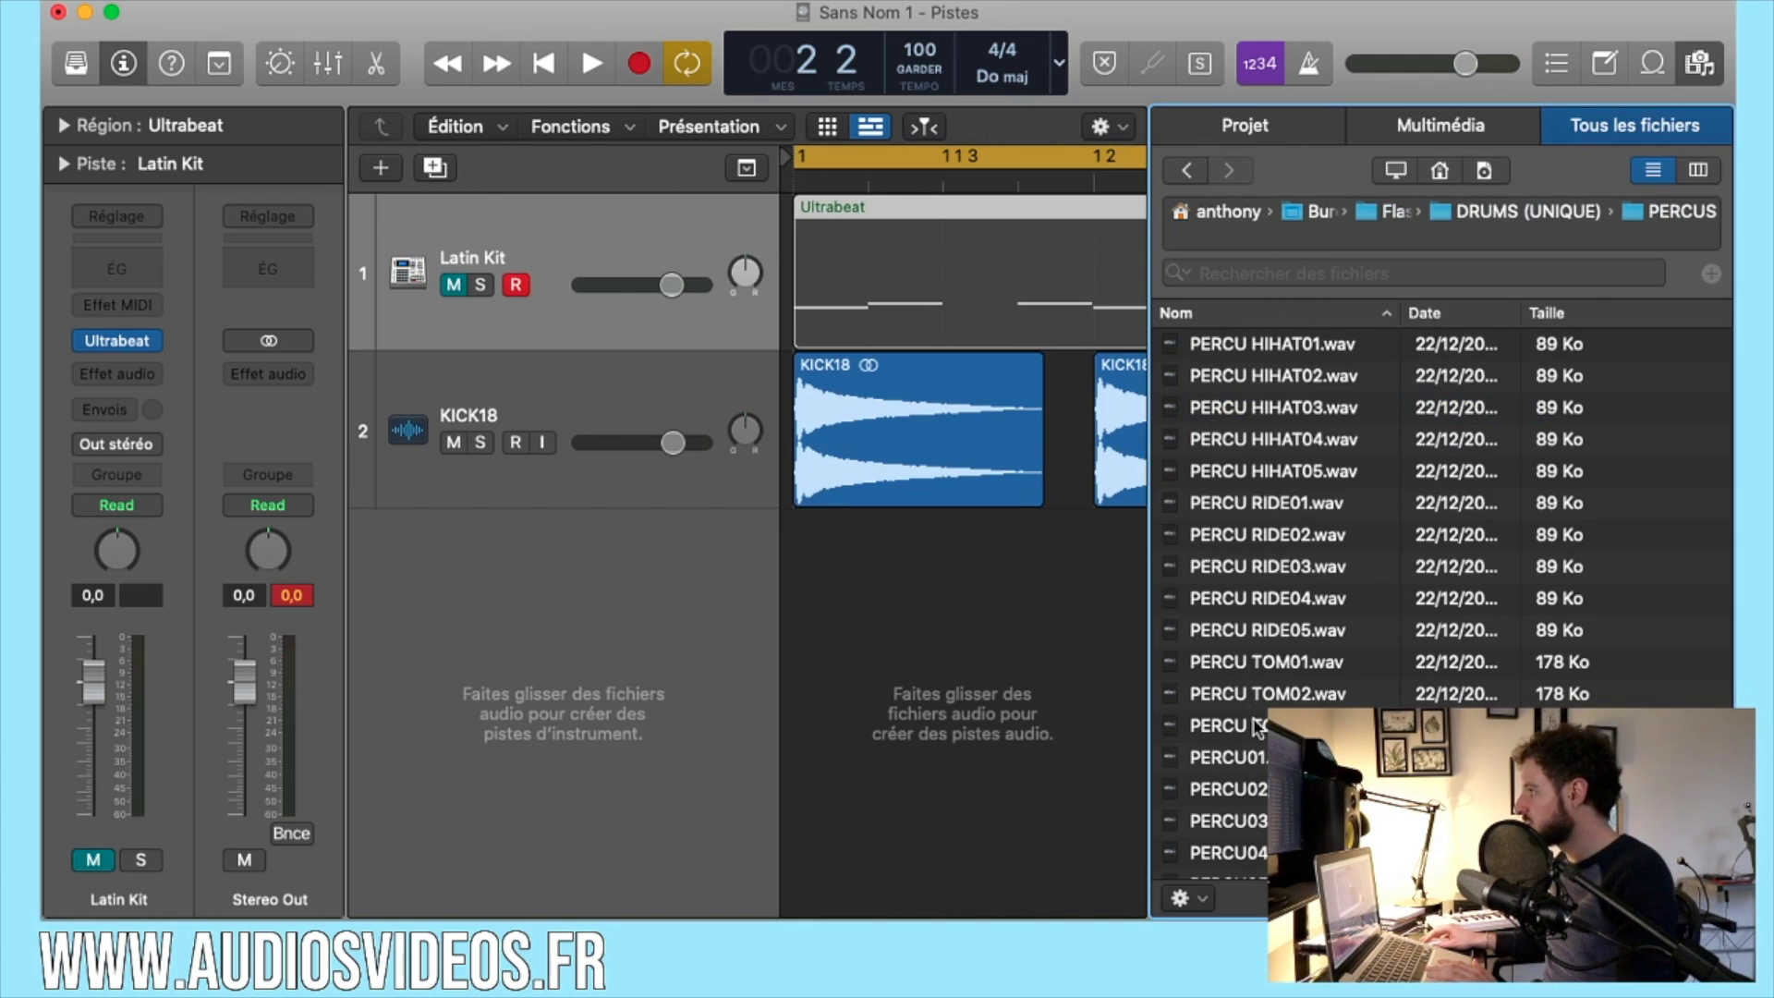
left_click(1258, 727)
left_click(1247, 788)
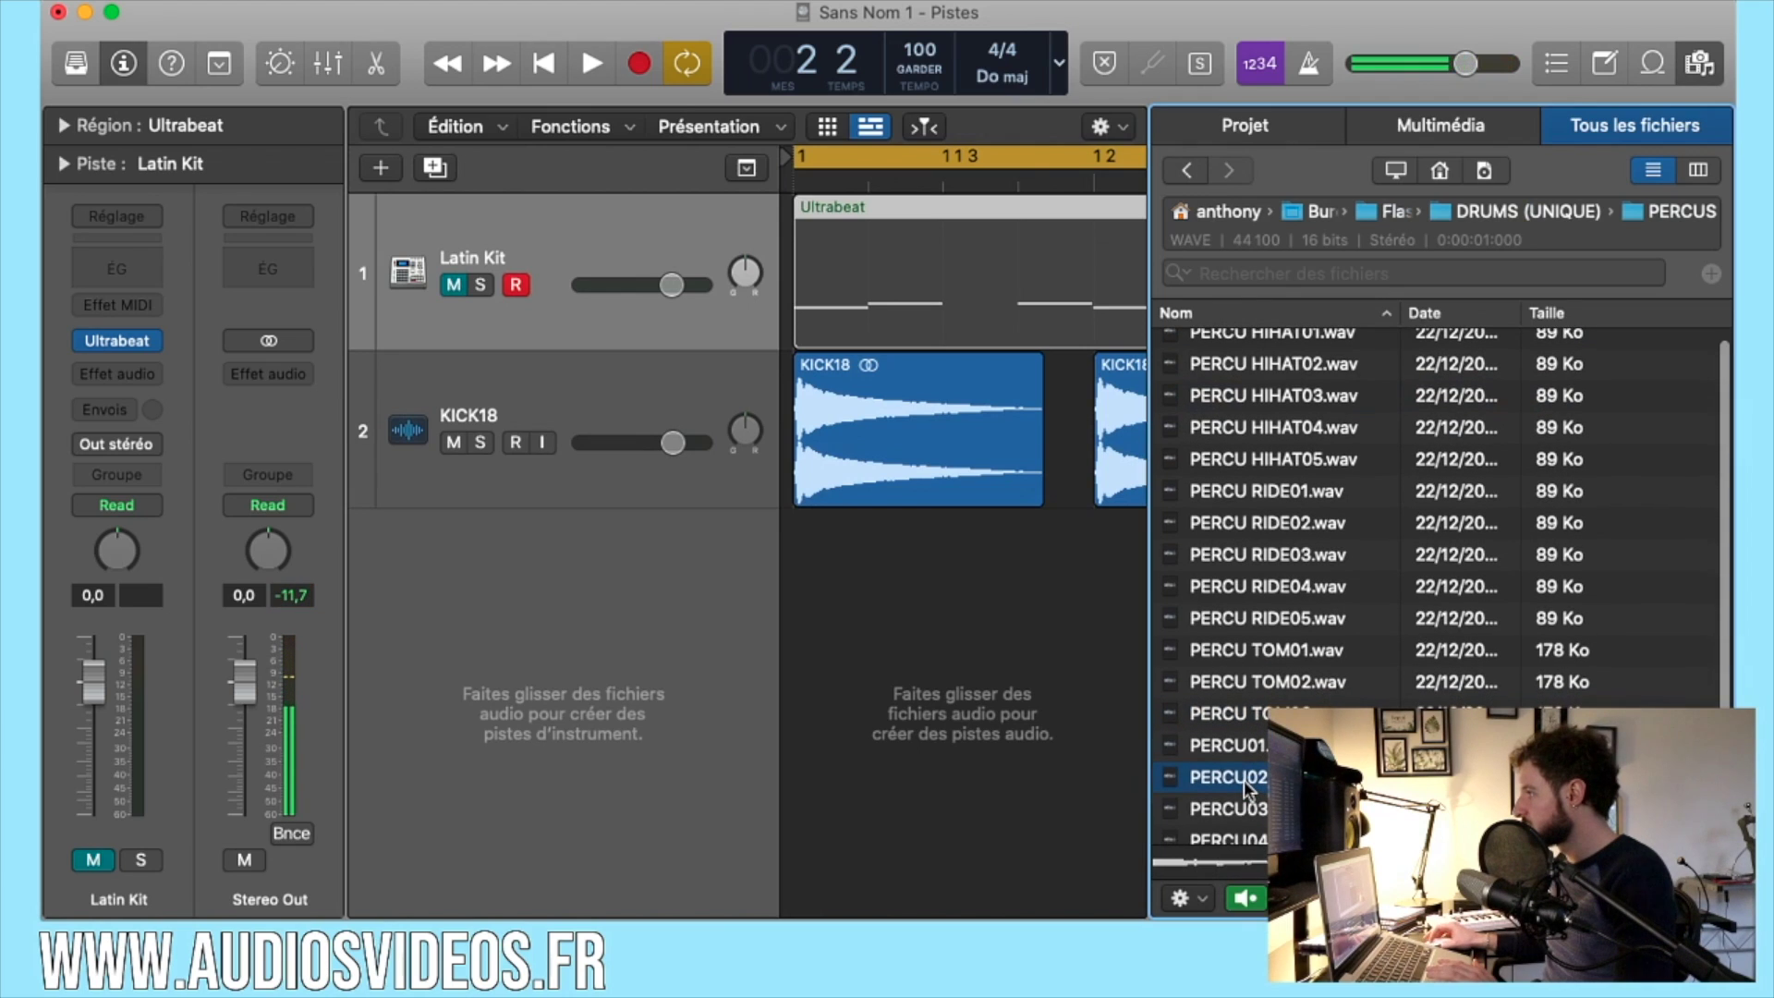
Place PERCU02 on a new audio track, trimmed to one beat and starting on the second sixteenth of bar 1.
left_click_drag(1248, 788, 958, 558)
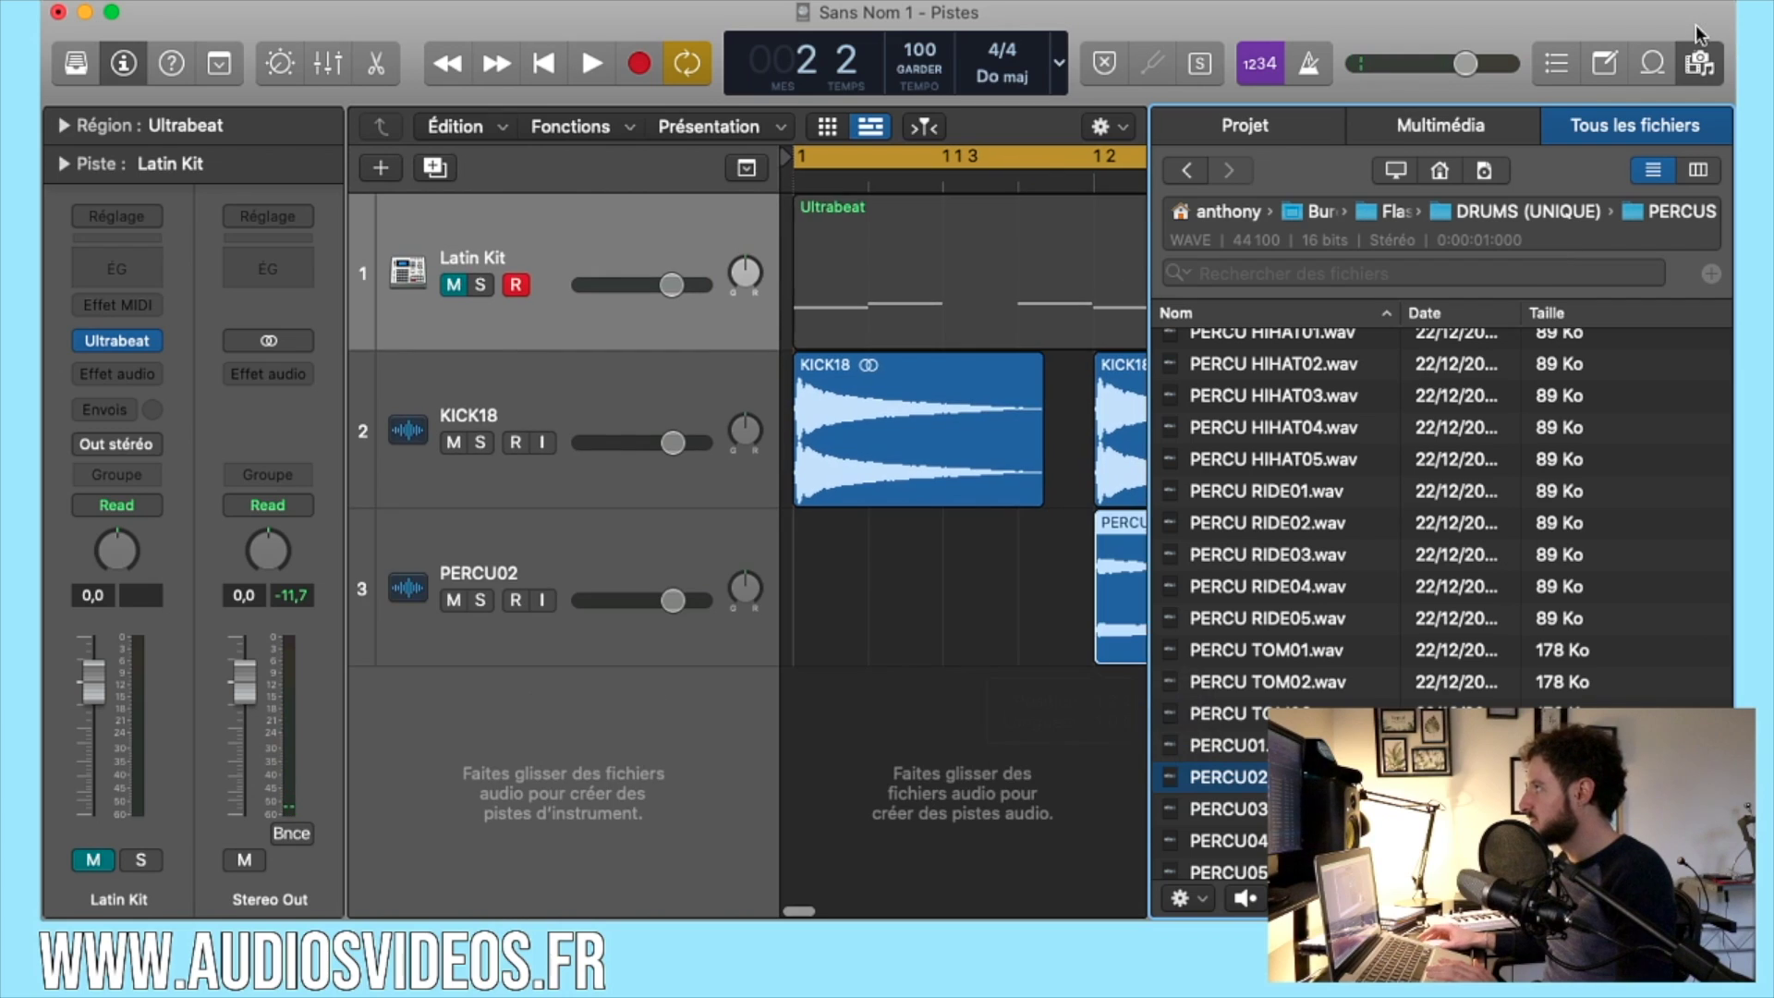
key("f")
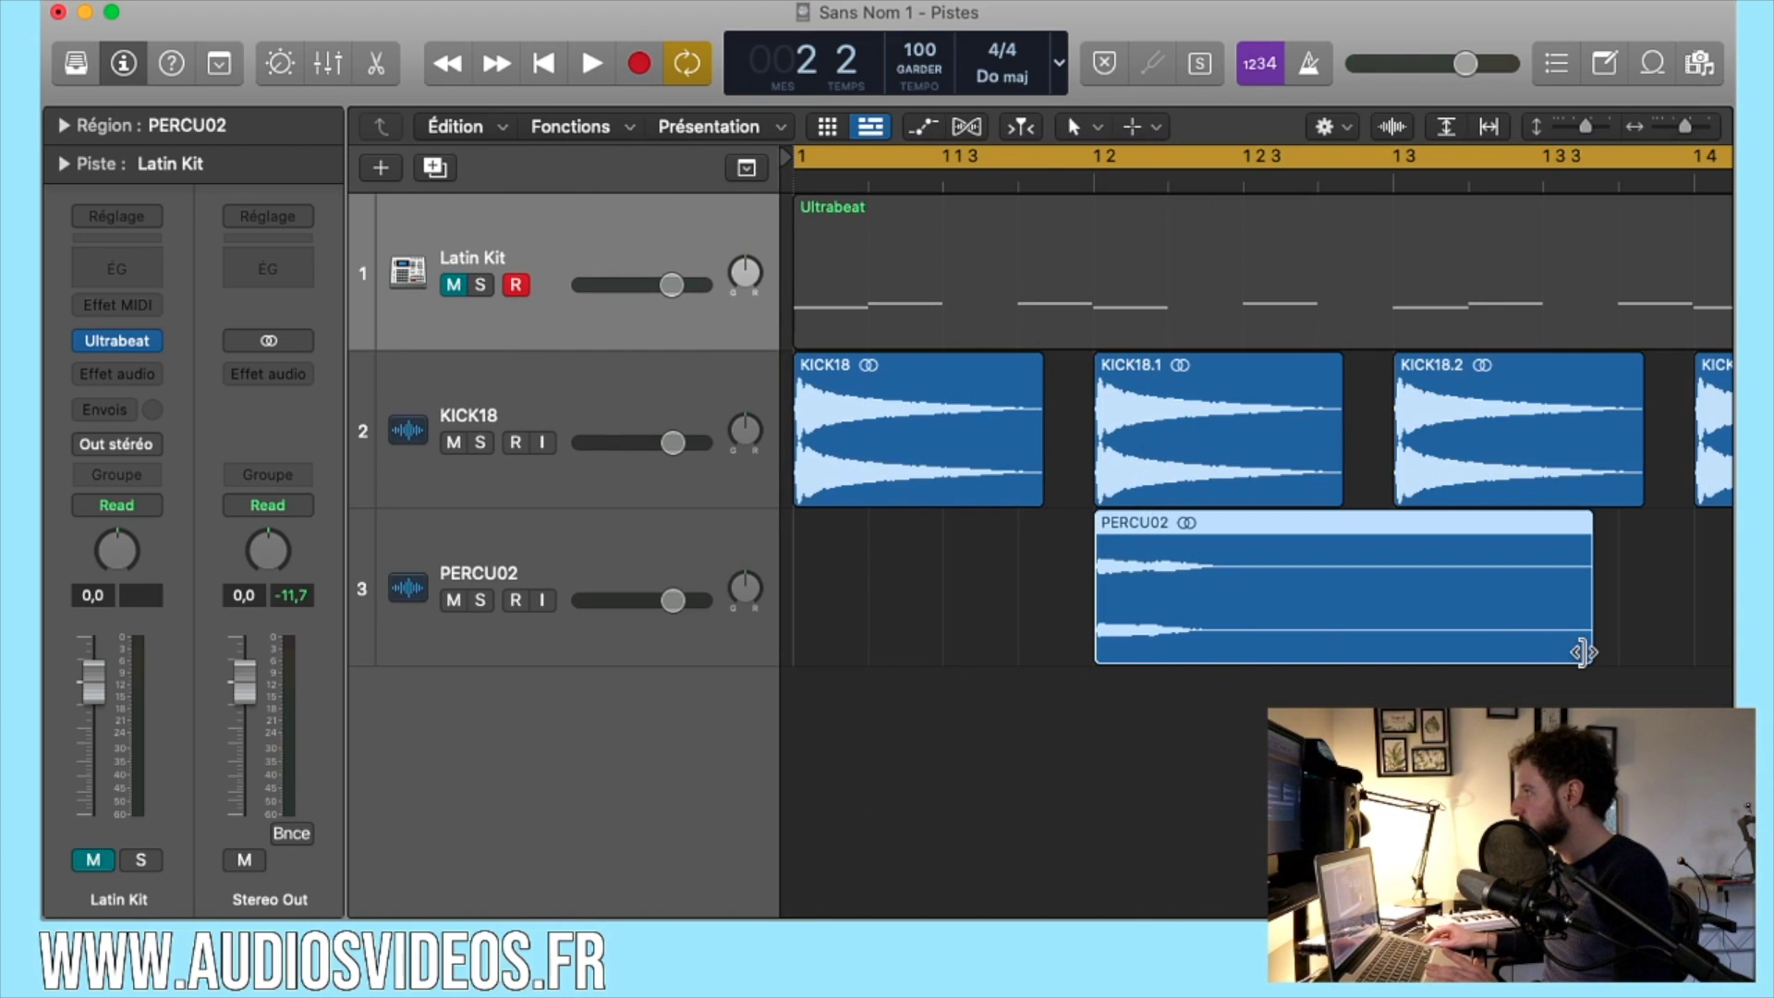
left_click_drag(1583, 652, 1383, 663)
left_click_drag(1243, 533, 1085, 532)
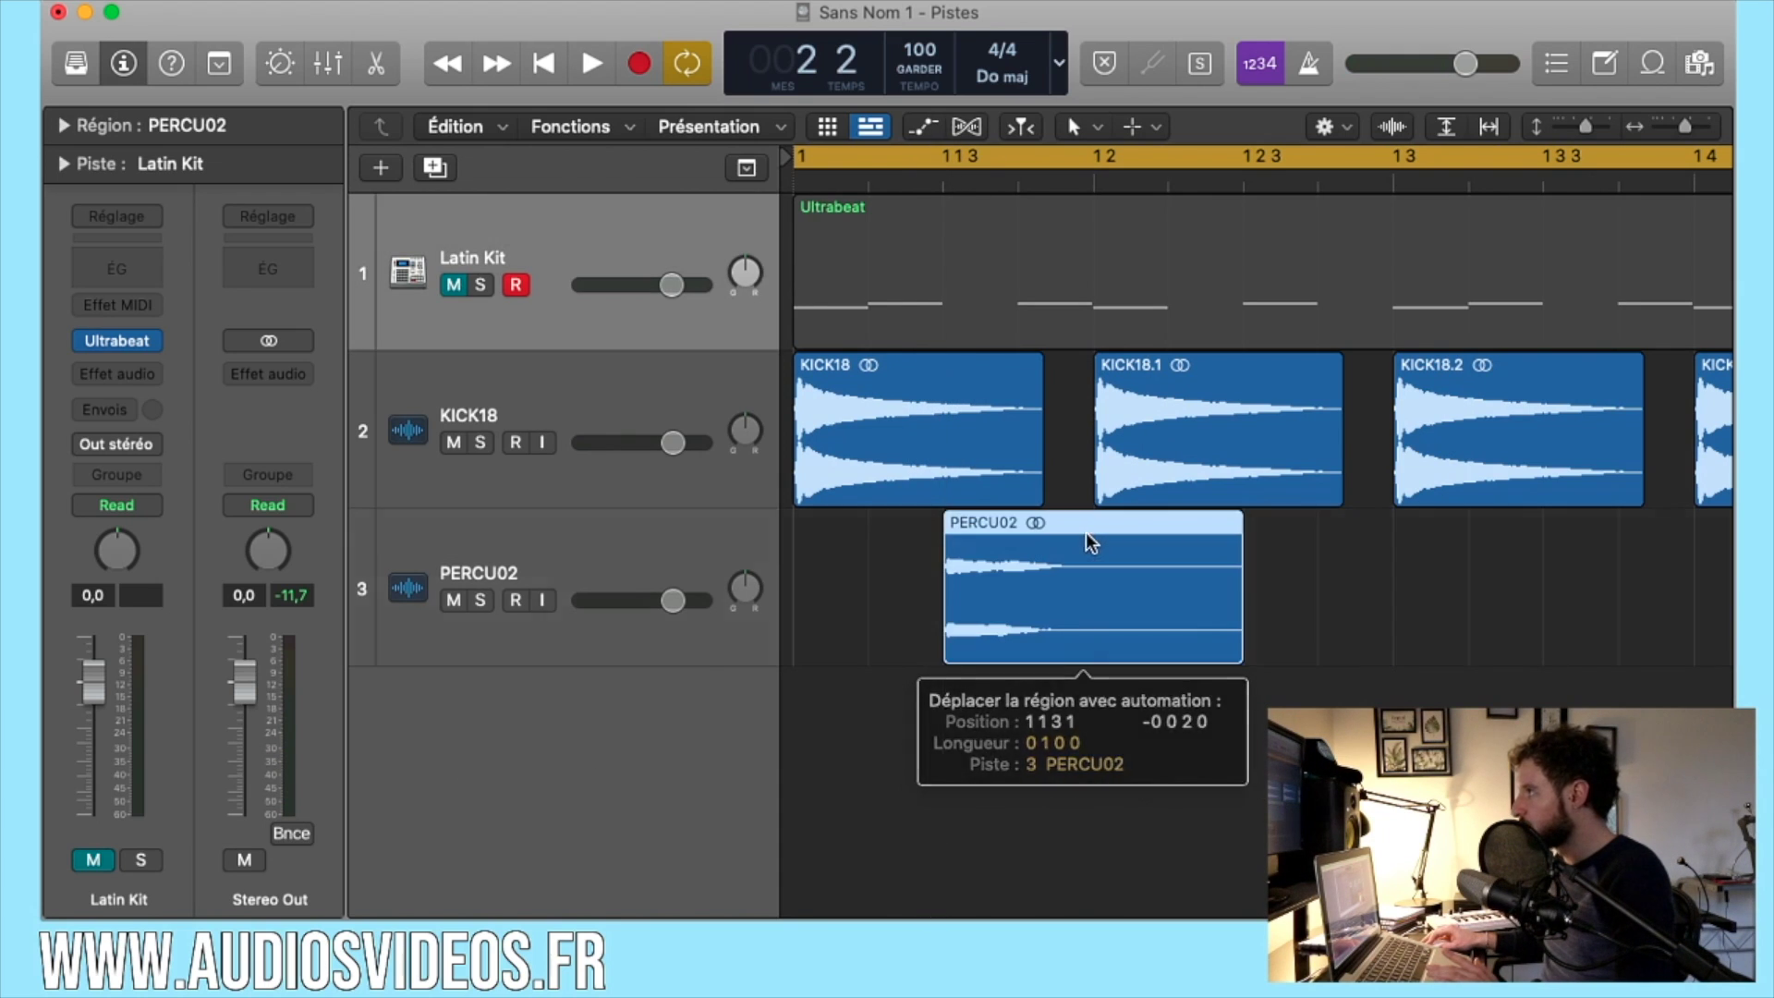
scroll(974, 374, "down", 5)
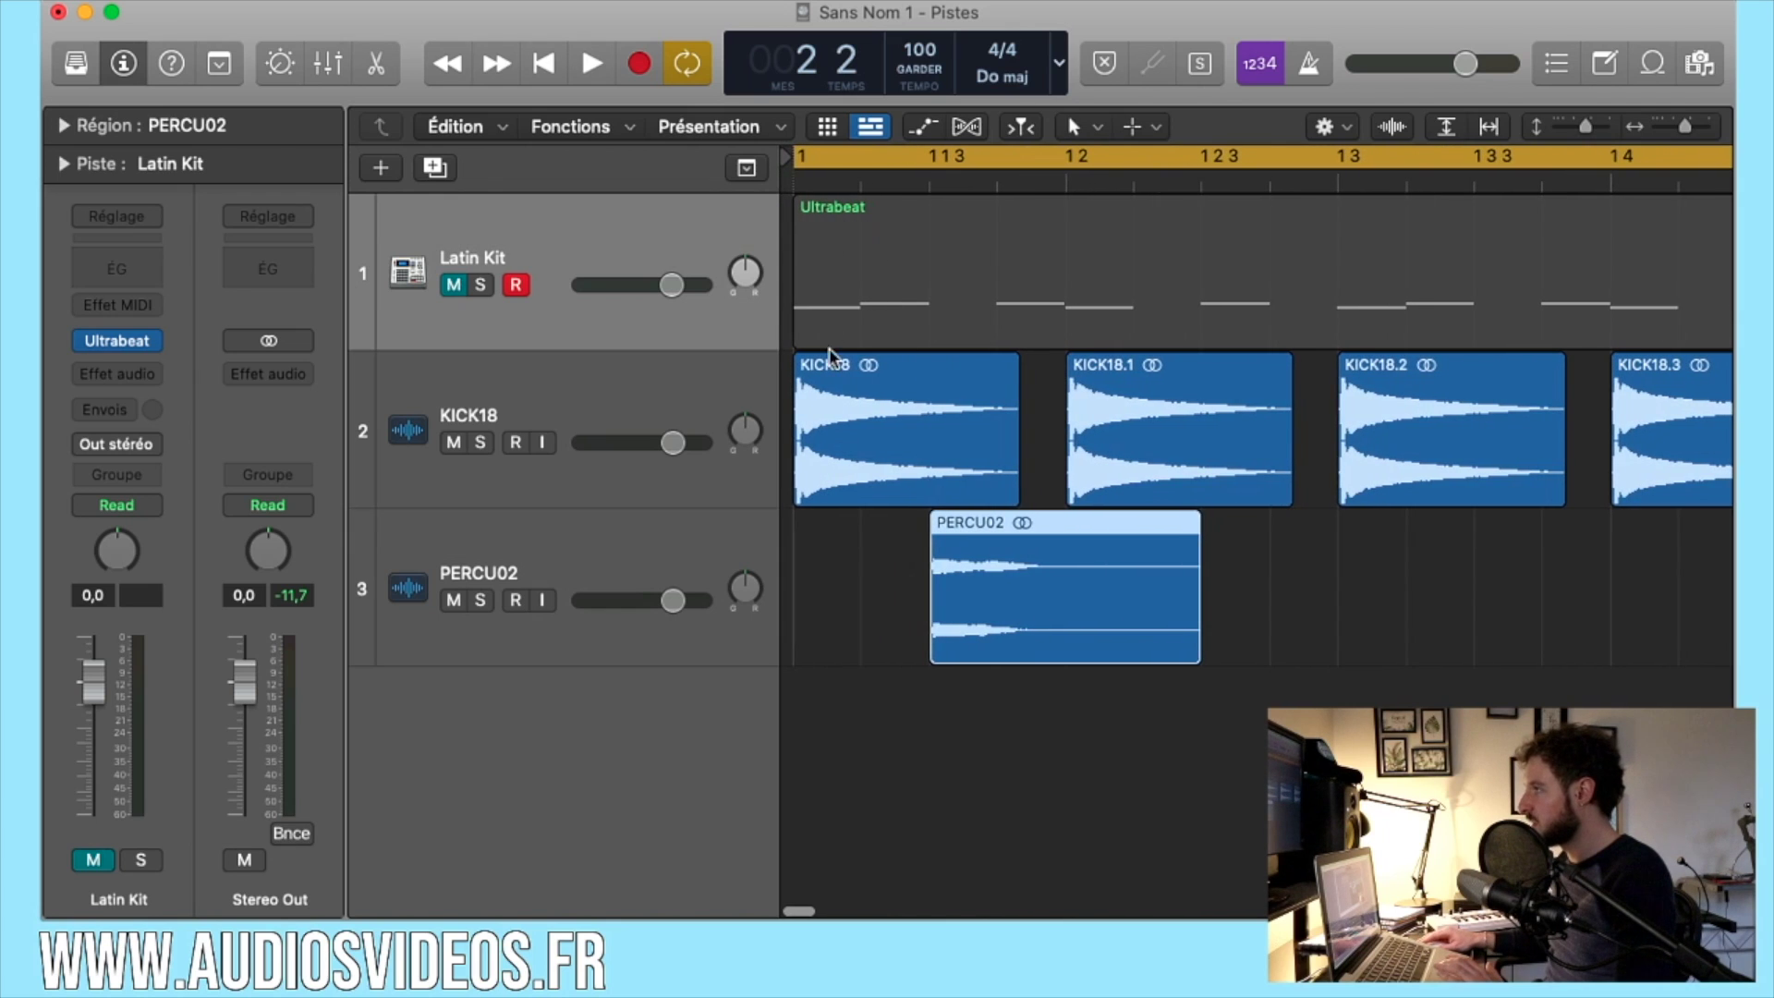
left_click_drag(998, 528, 1089, 555)
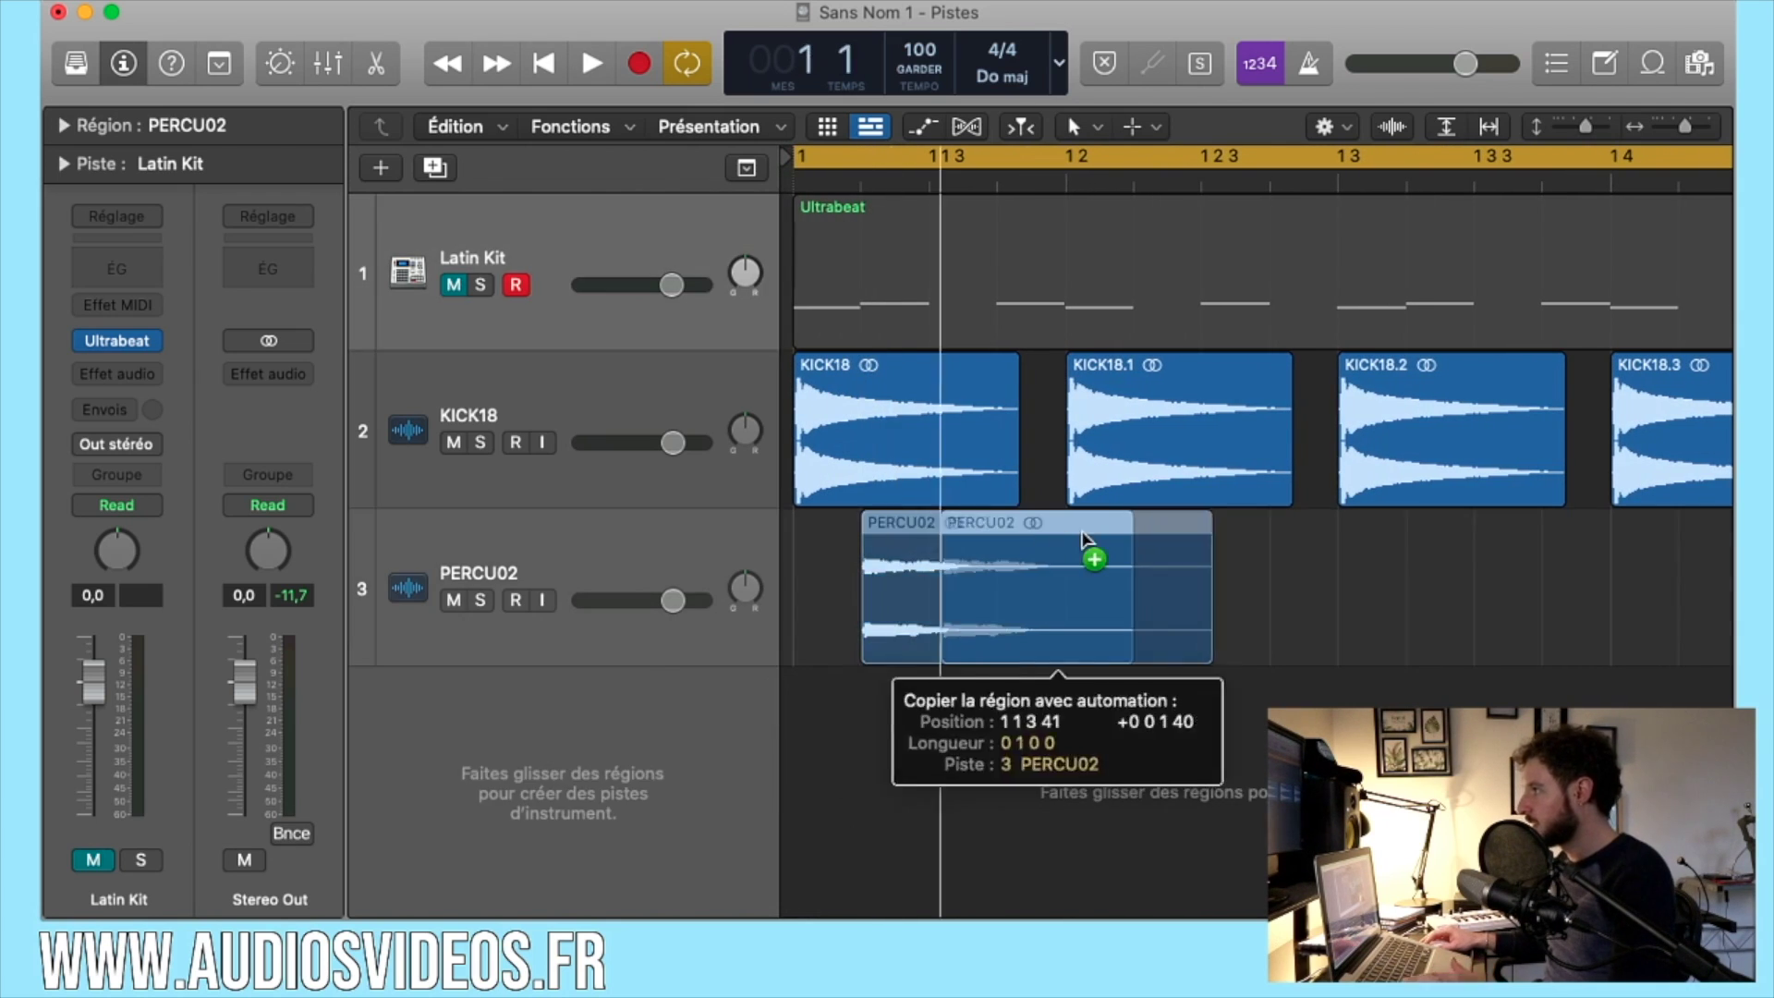
Shorten the PERCU02 region to just under two sixteenths and give its end a fade-out with the Fade tool.
key("t")
scroll(1082, 830, "down", 3)
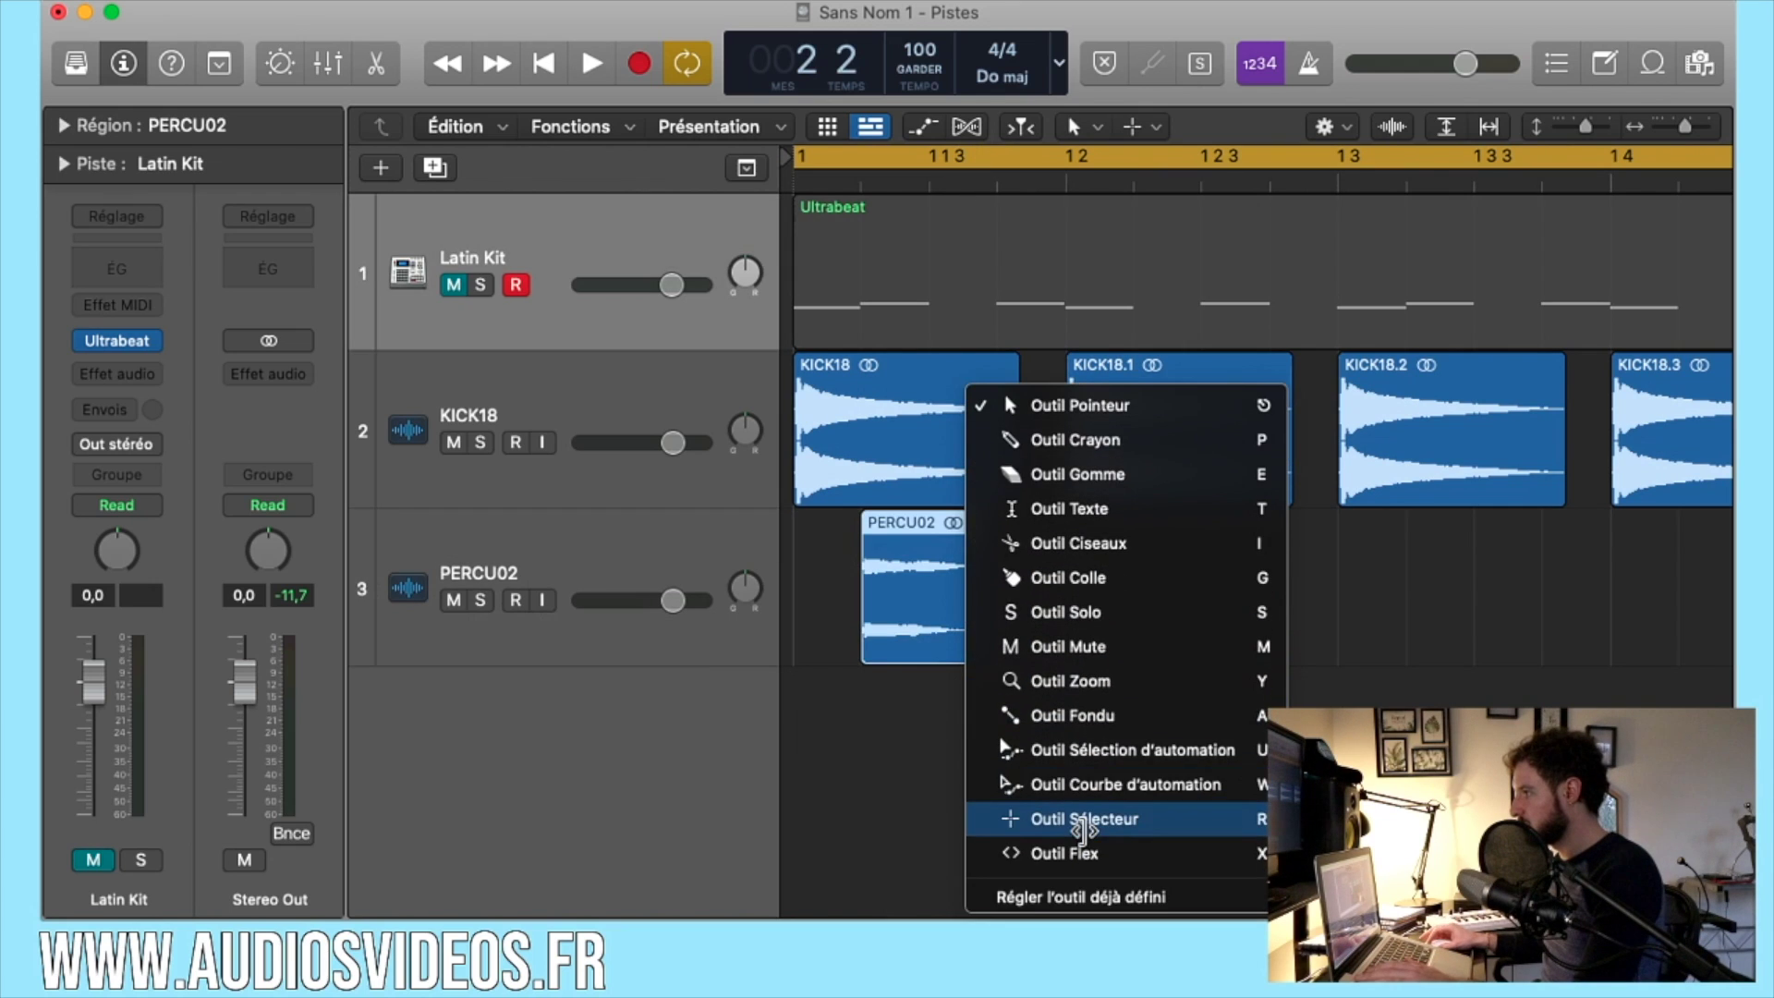
left_click(1083, 715)
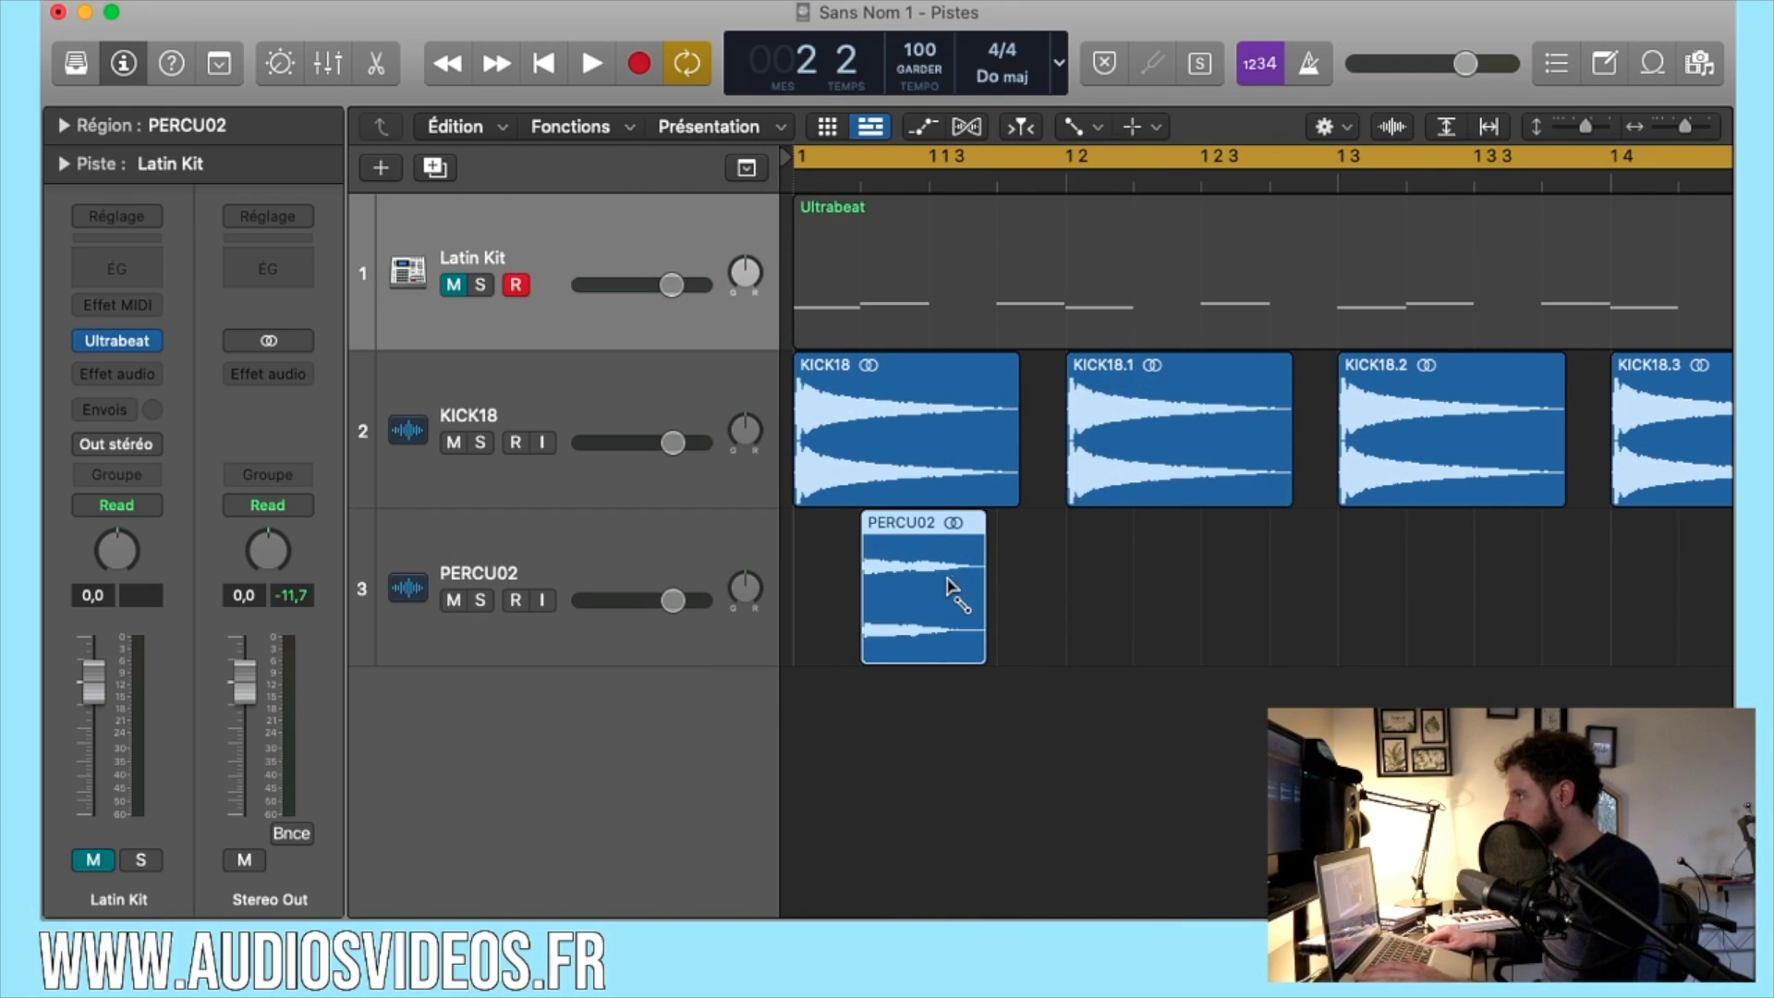
left_click_drag(952, 591, 991, 588)
key("t")
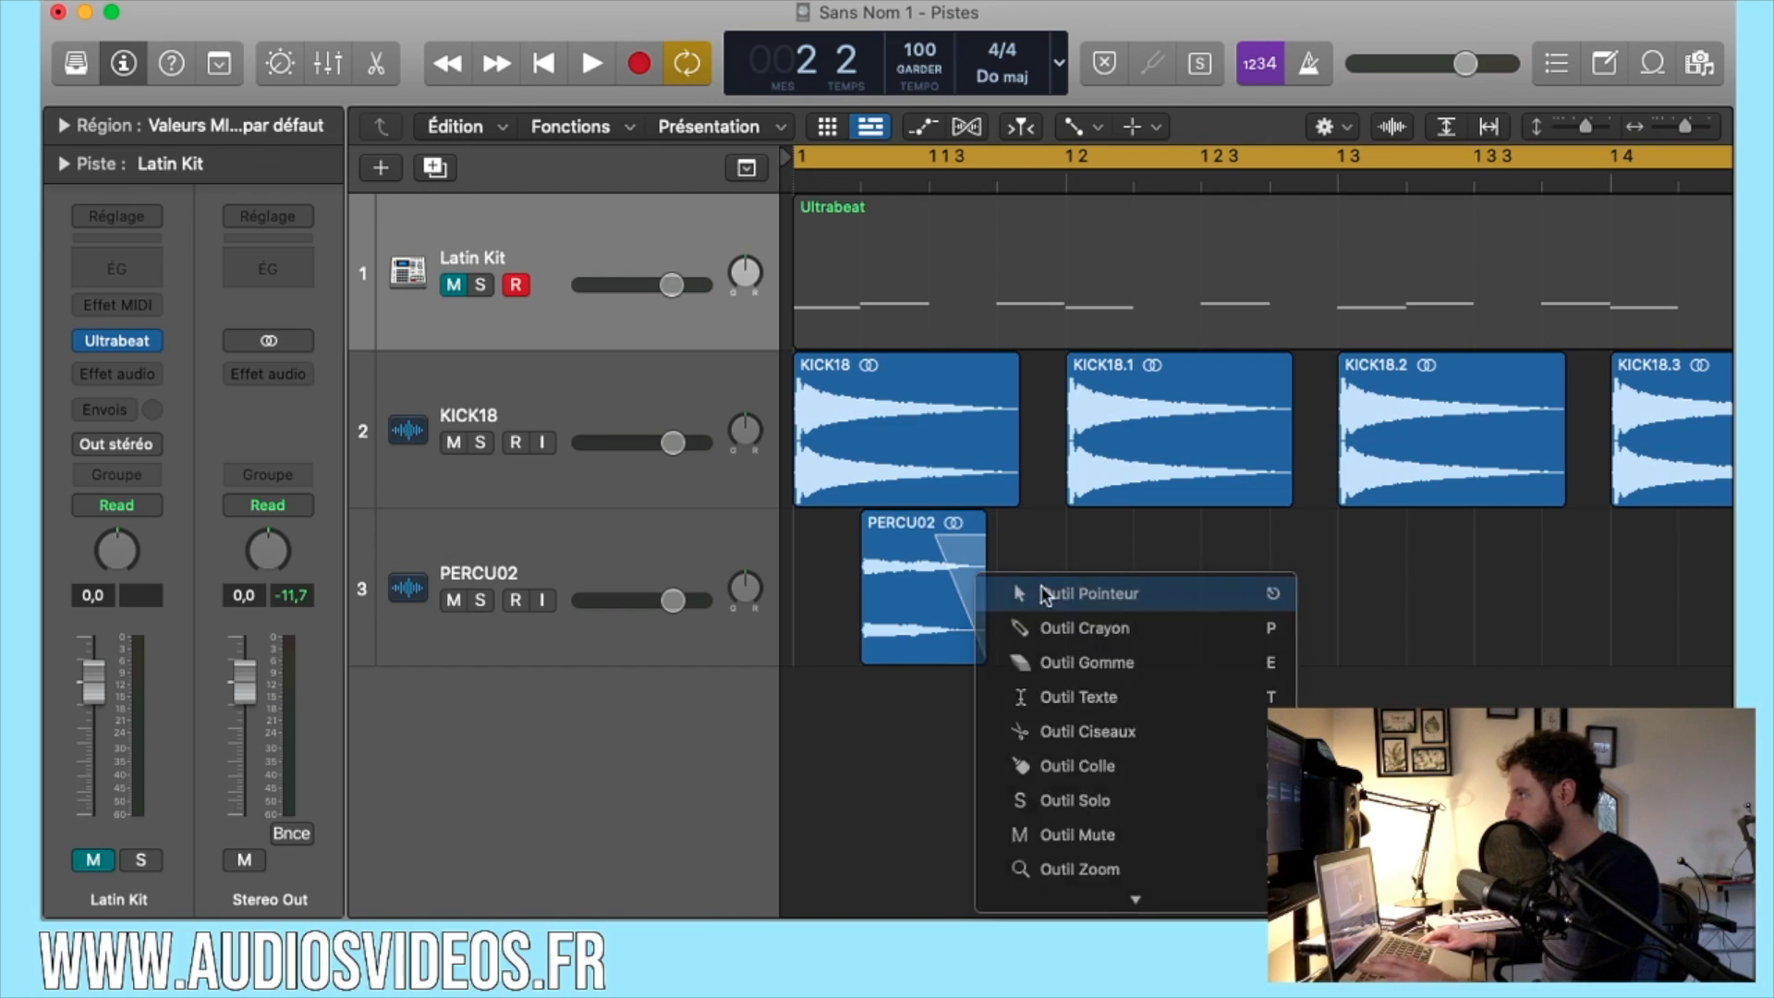
left_click(1045, 593)
Copy the faded PERCU02 region into a three-hit pattern repeated every half bar until the end of bar 2.
left_click_drag(890, 536, 1204, 596)
key("super+Left")
scroll(1202, 599, "right", 4)
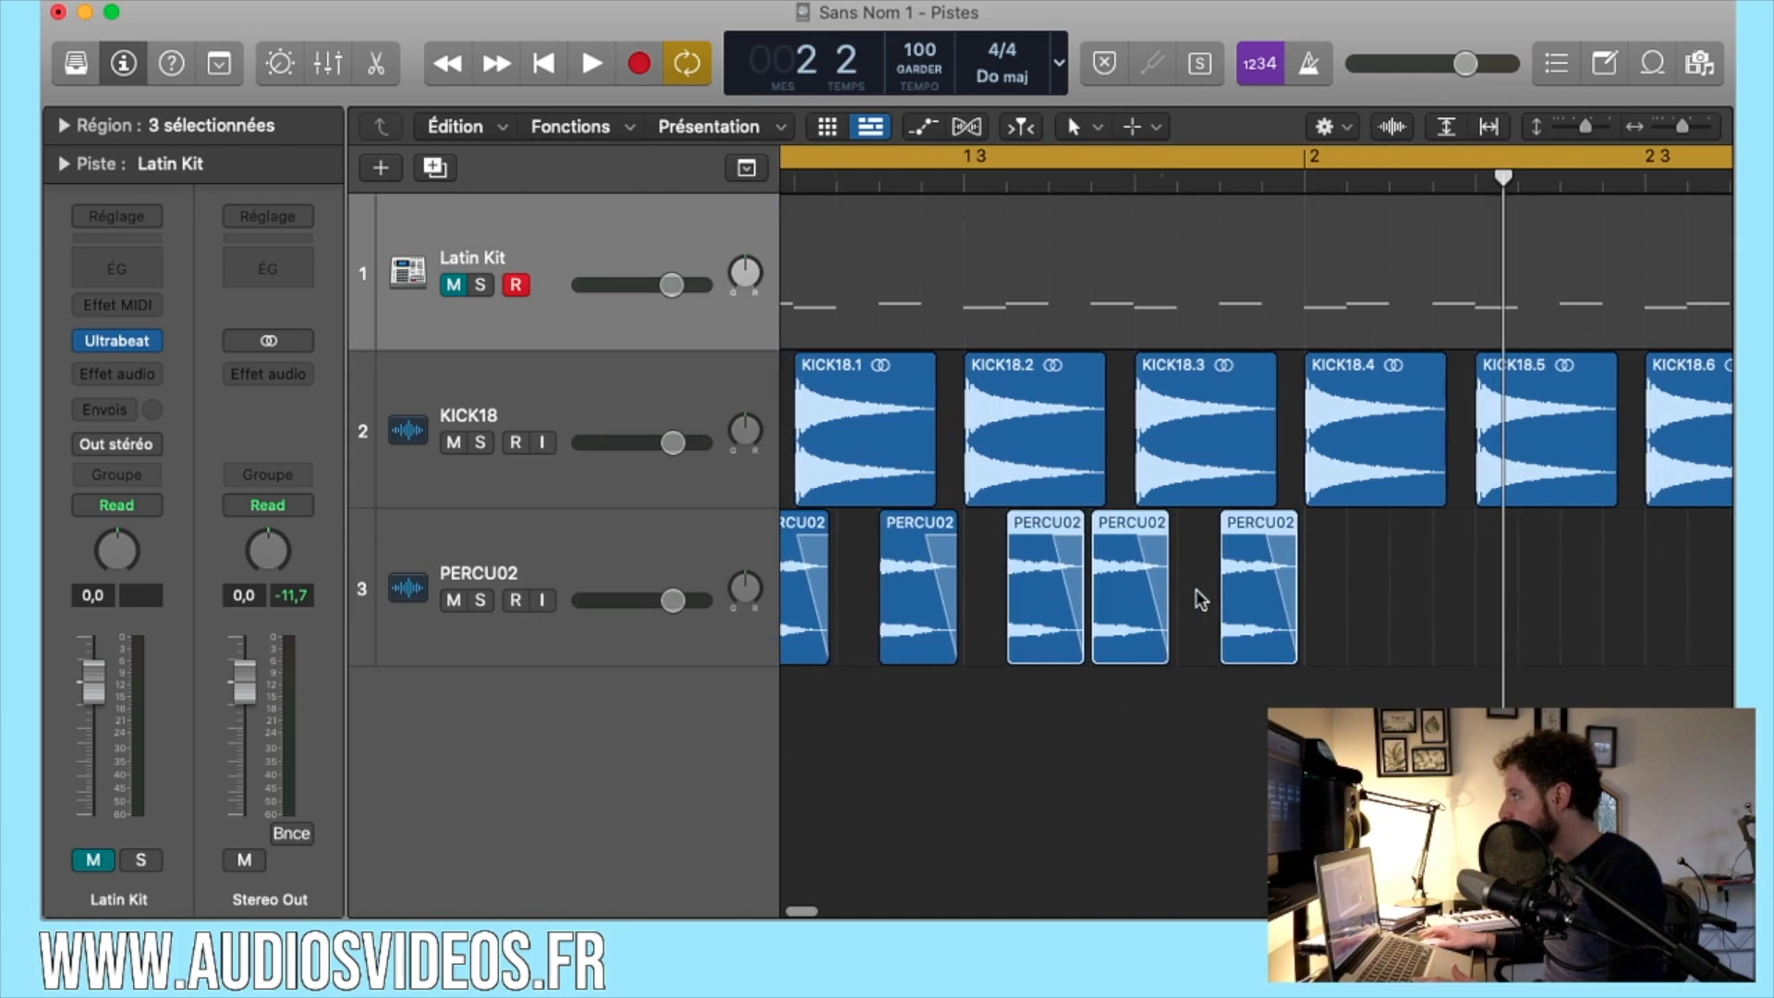
left_click_drag(1029, 619, 1367, 599)
scroll(1367, 599, "right", 7)
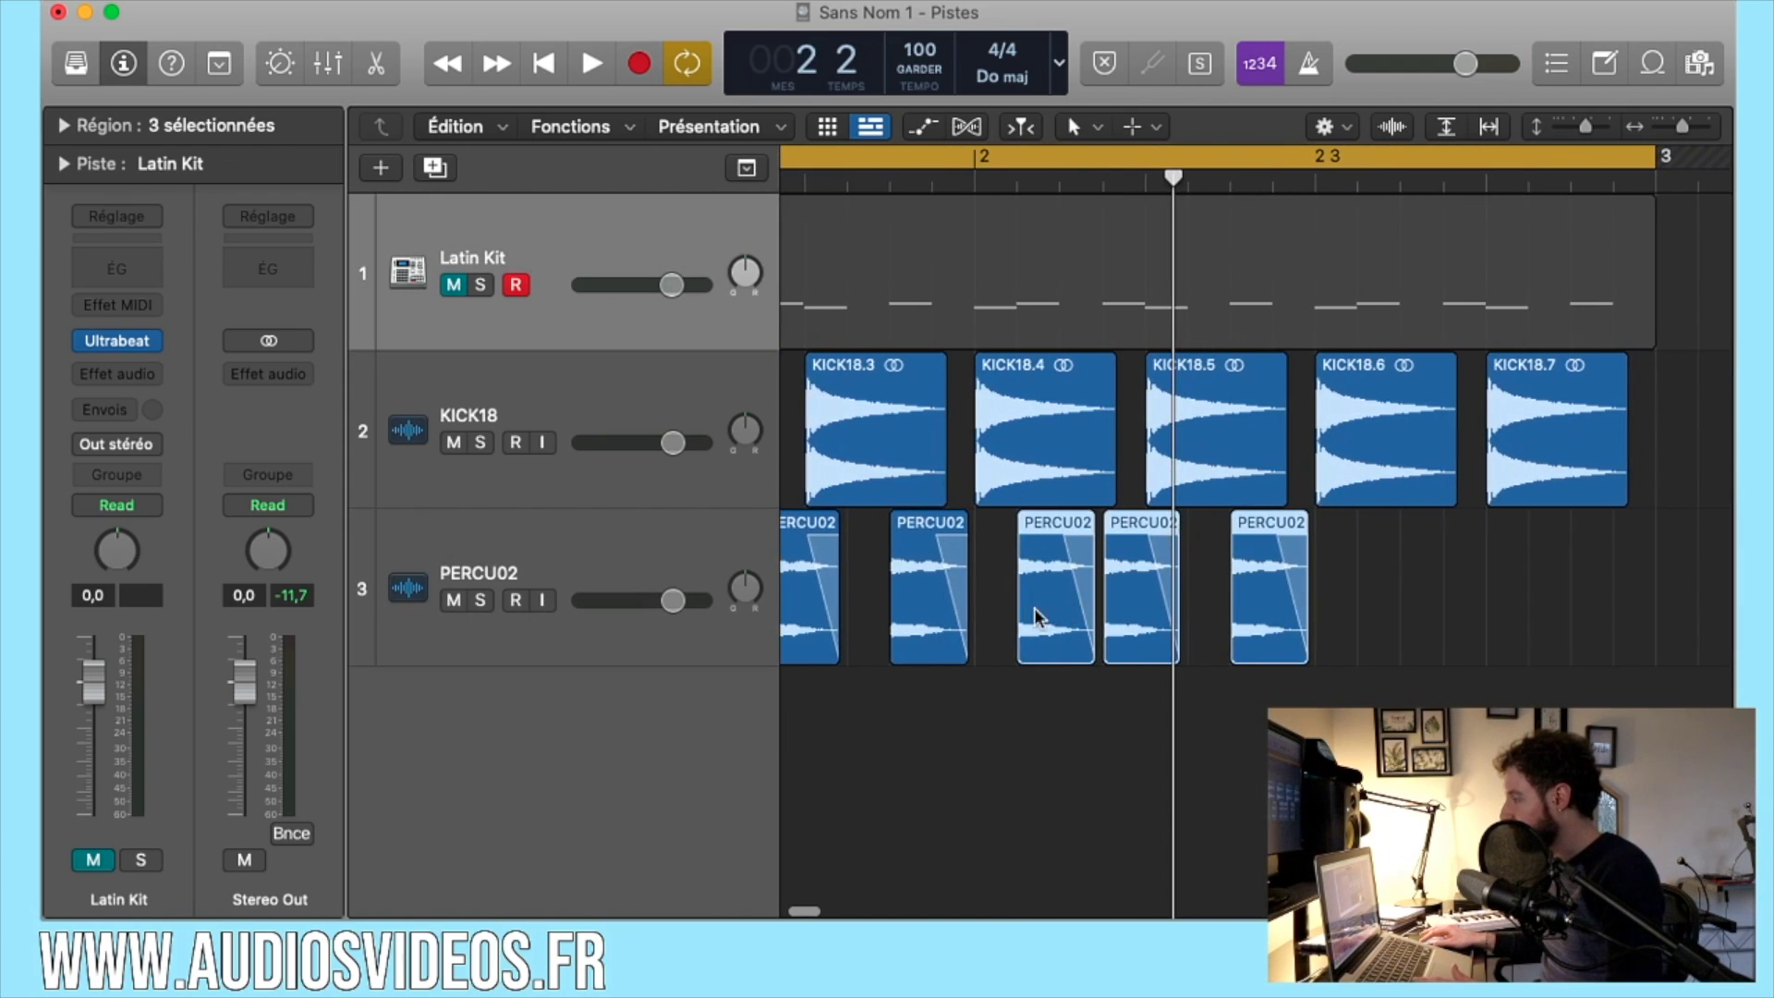
left_click_drag(1046, 612, 1387, 608)
left_click(1299, 678)
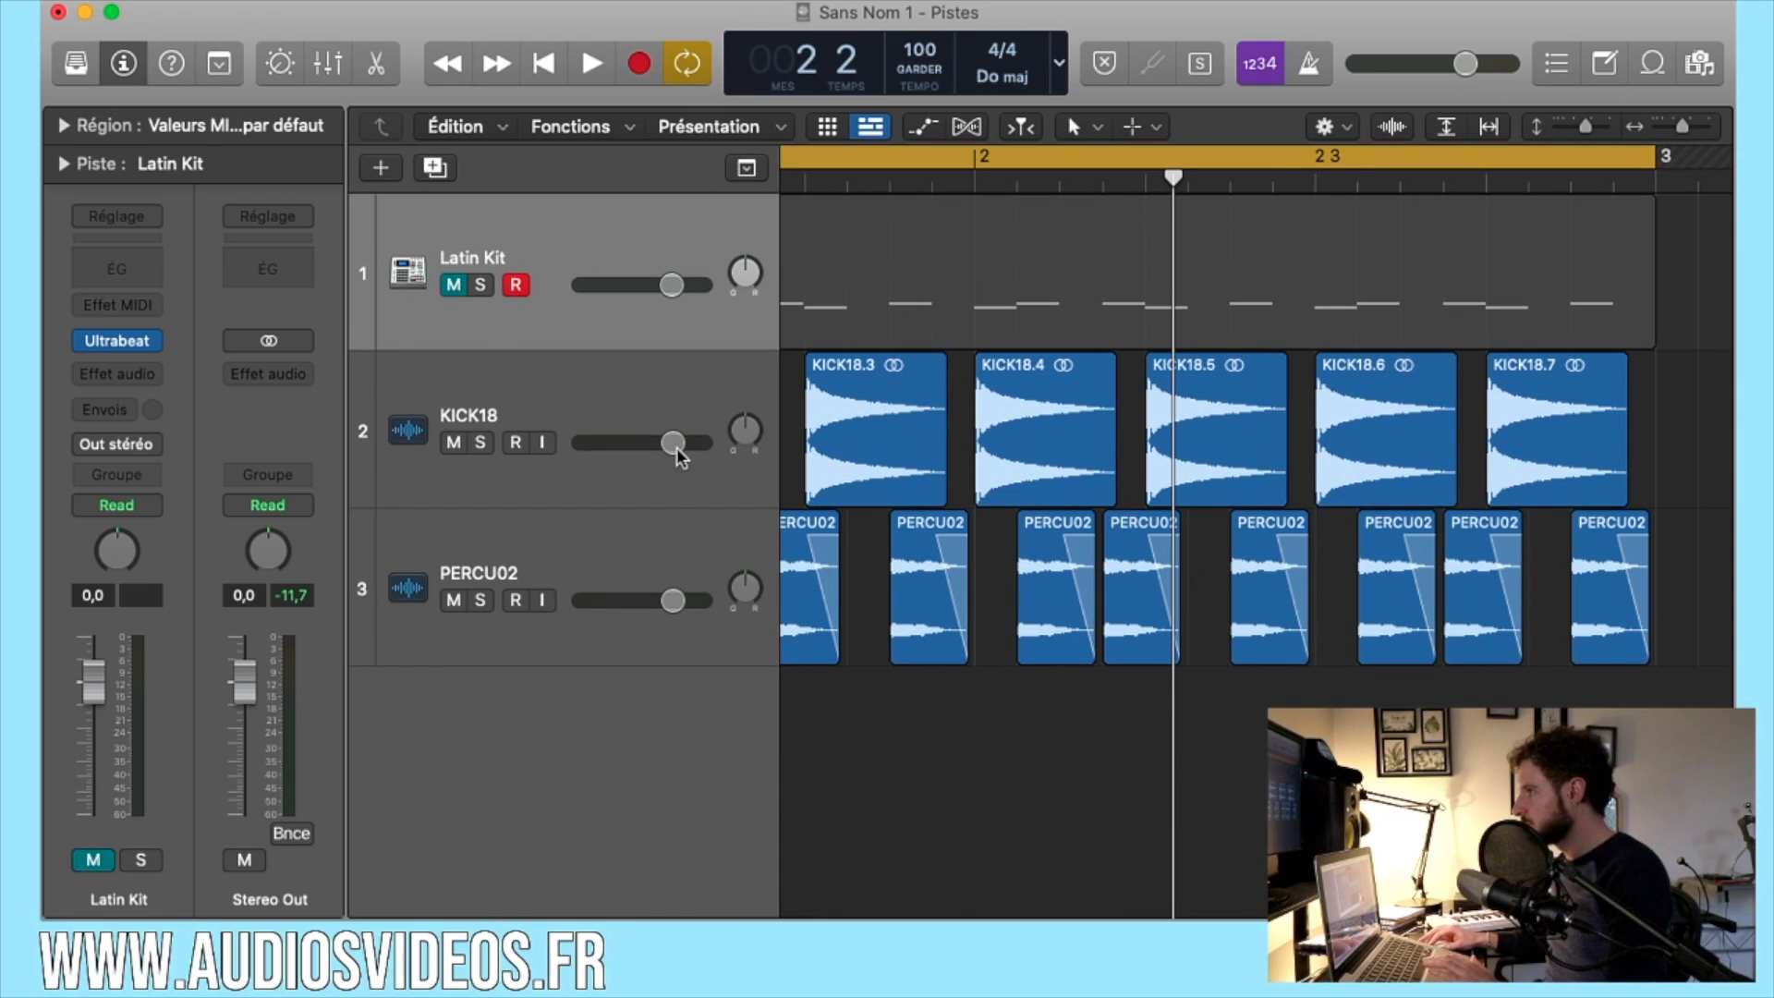
Lower the KICK18 track volume slightly, set the PERCU02 track volume to about -5.6 dB, and play back the beat.
left_click_drag(679, 454, 656, 454)
left_click_drag(684, 610, 607, 611)
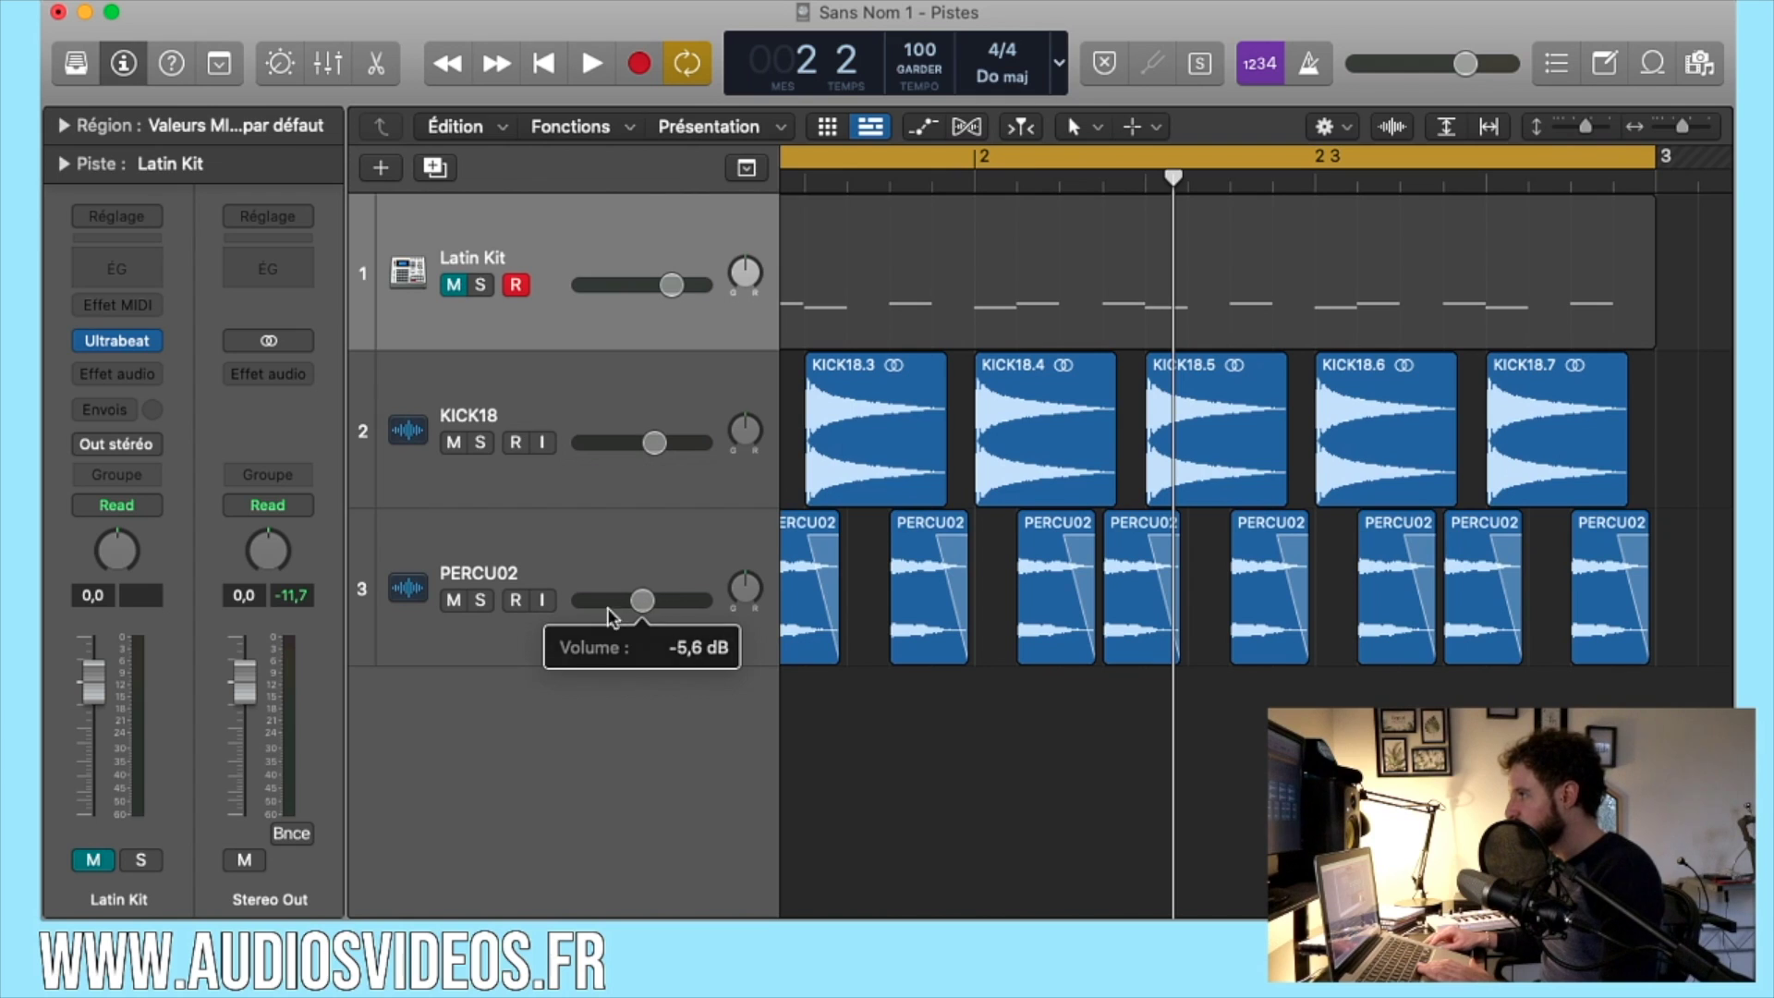
key("space")
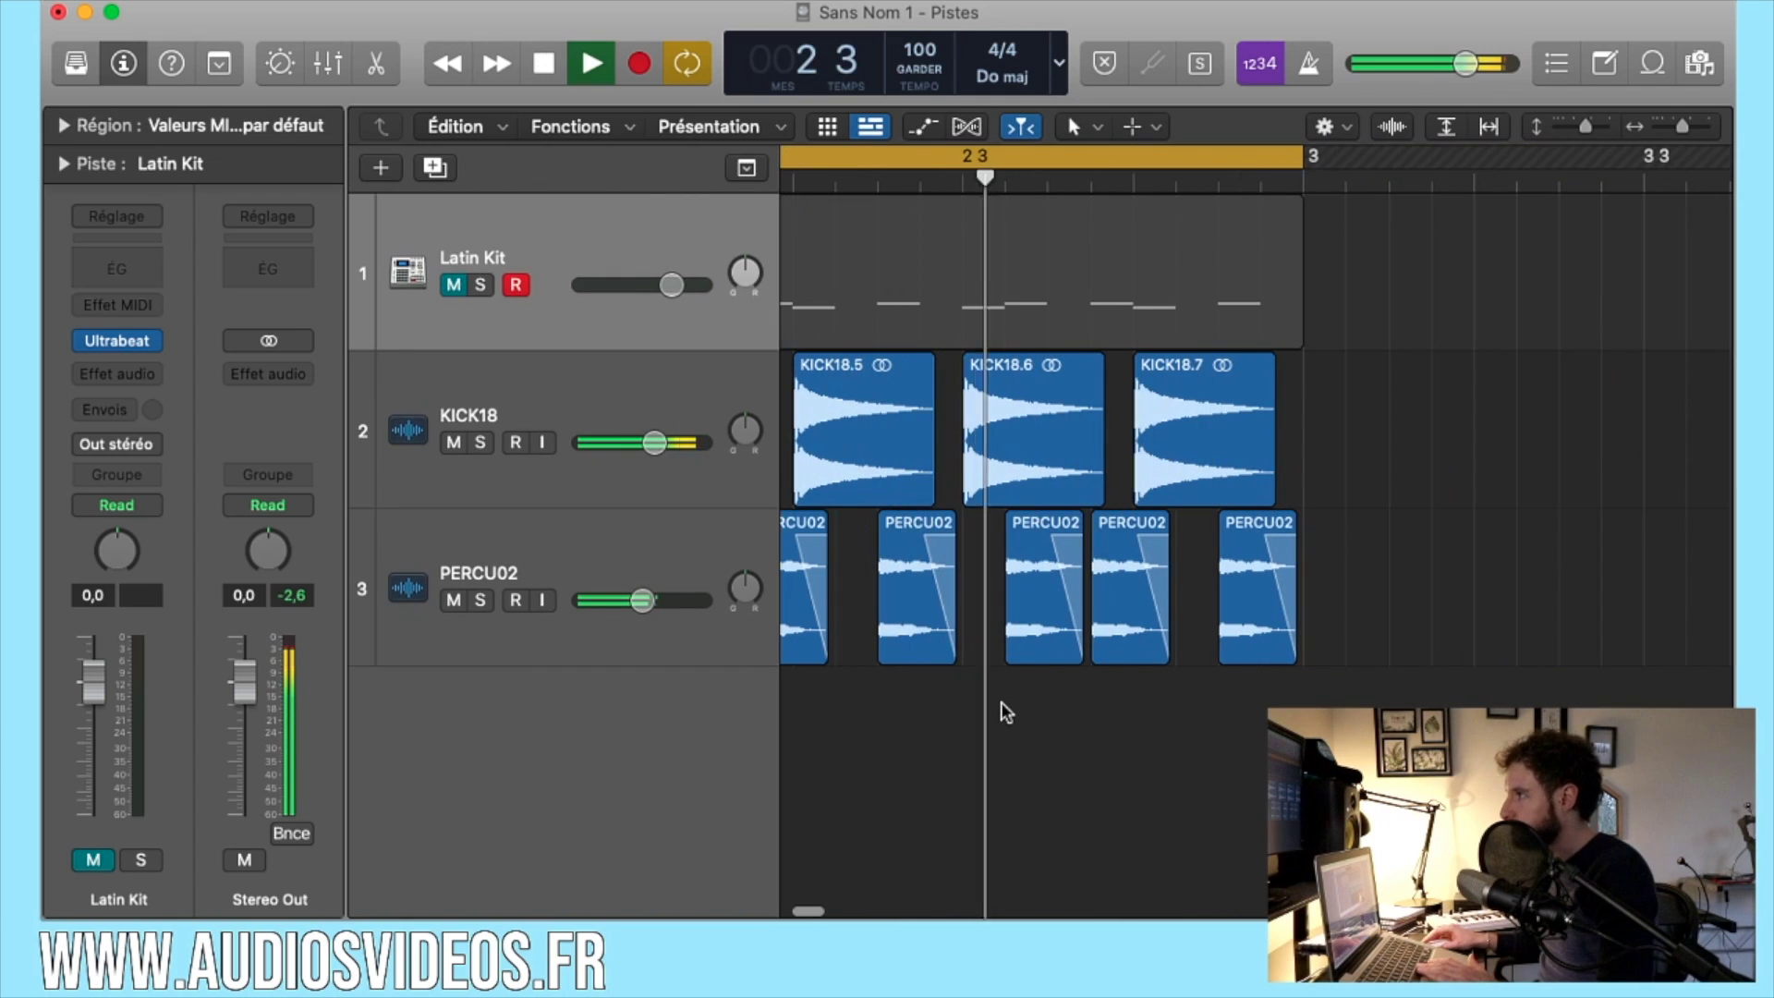
key("space")
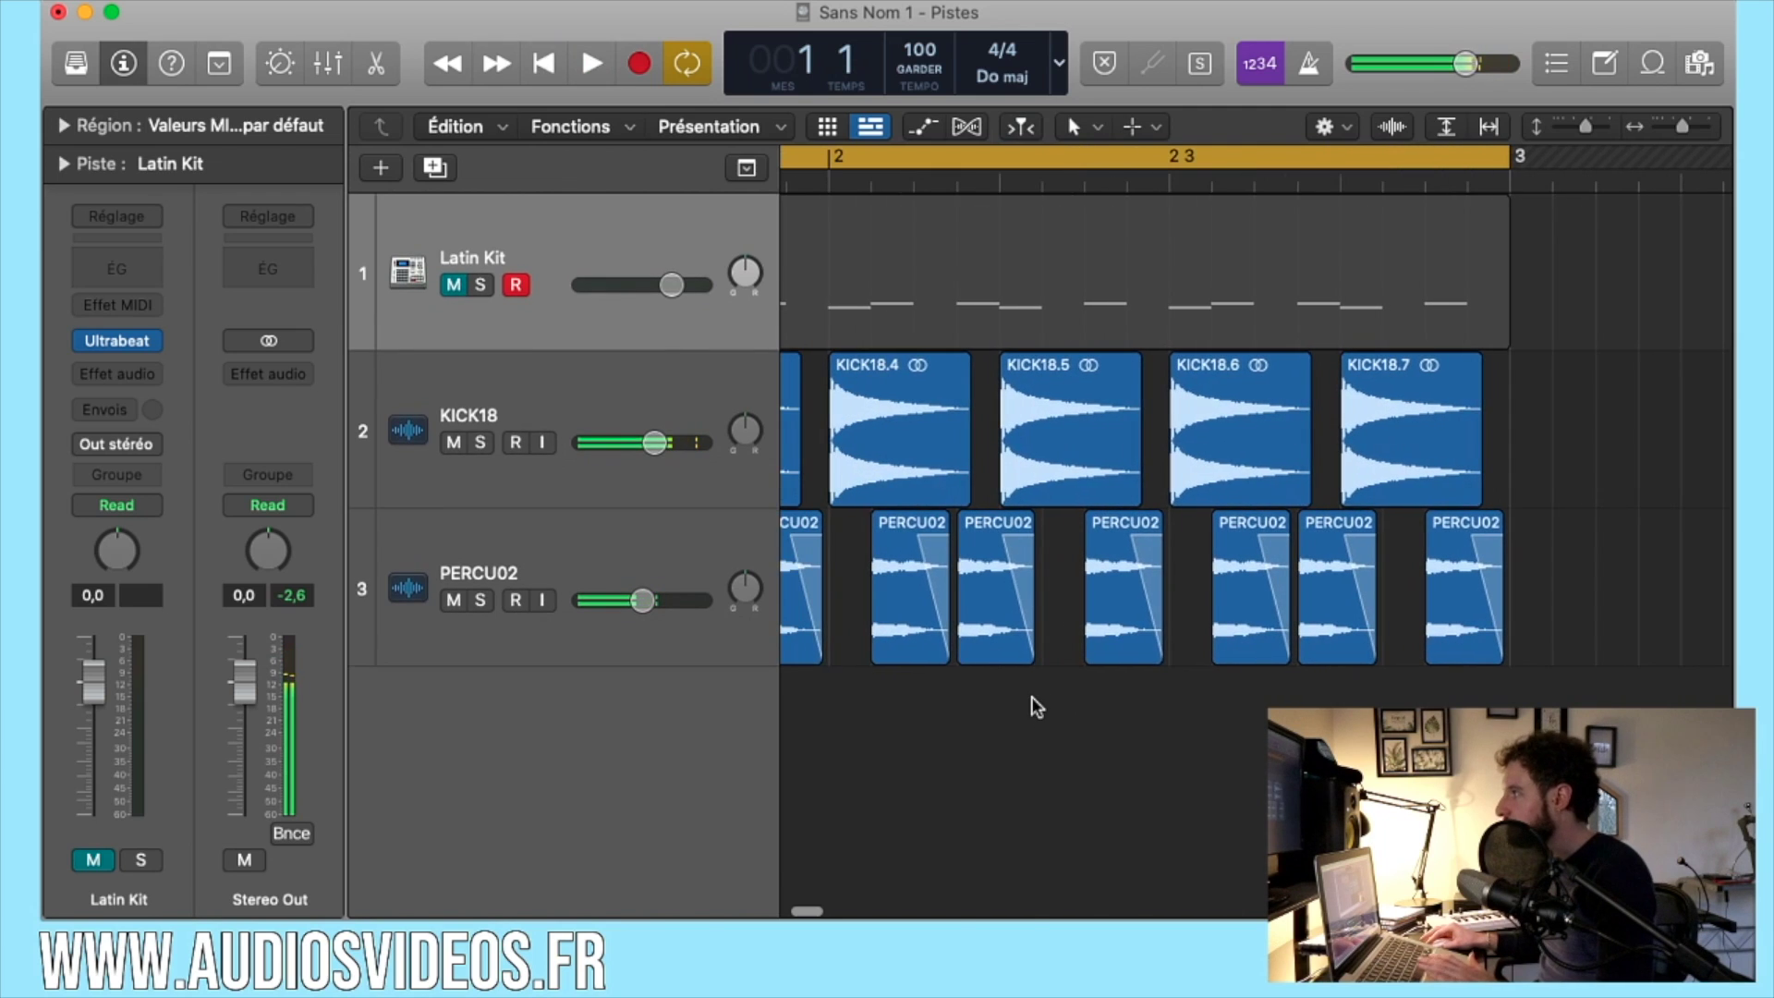